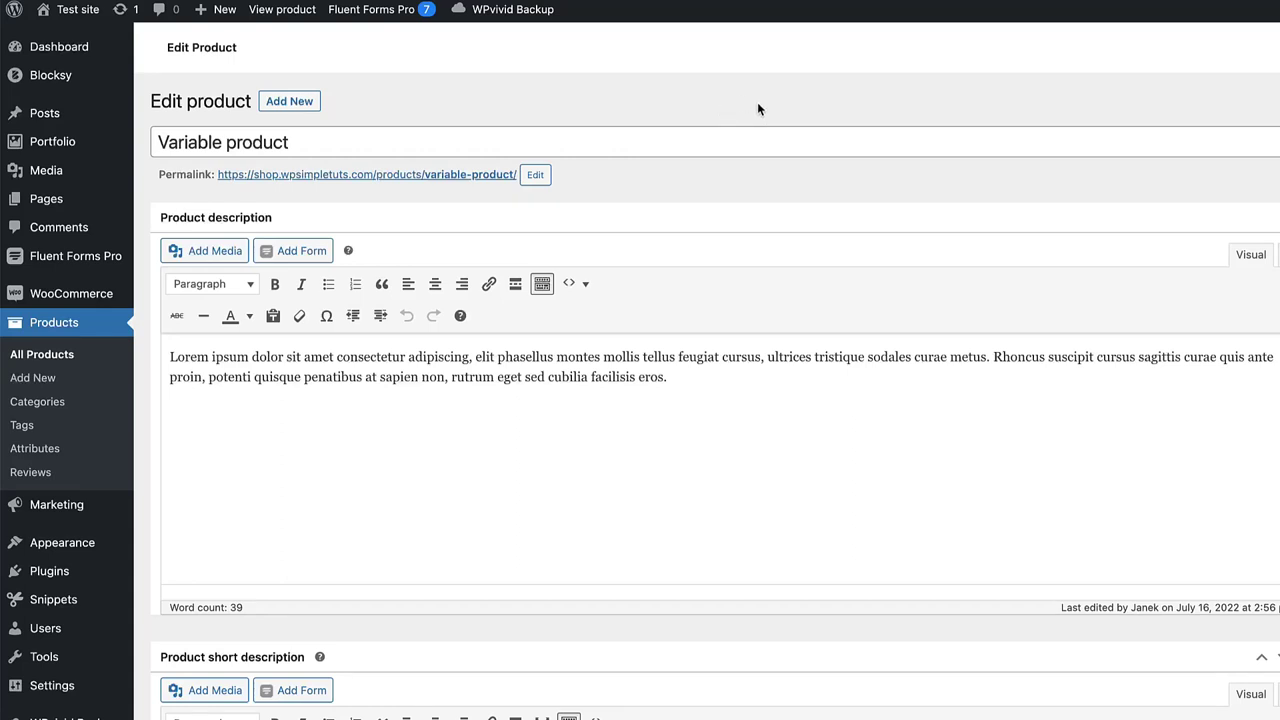
Step: Review the product's variation options on the Variations tab
scroll(829, 323, "down", 2)
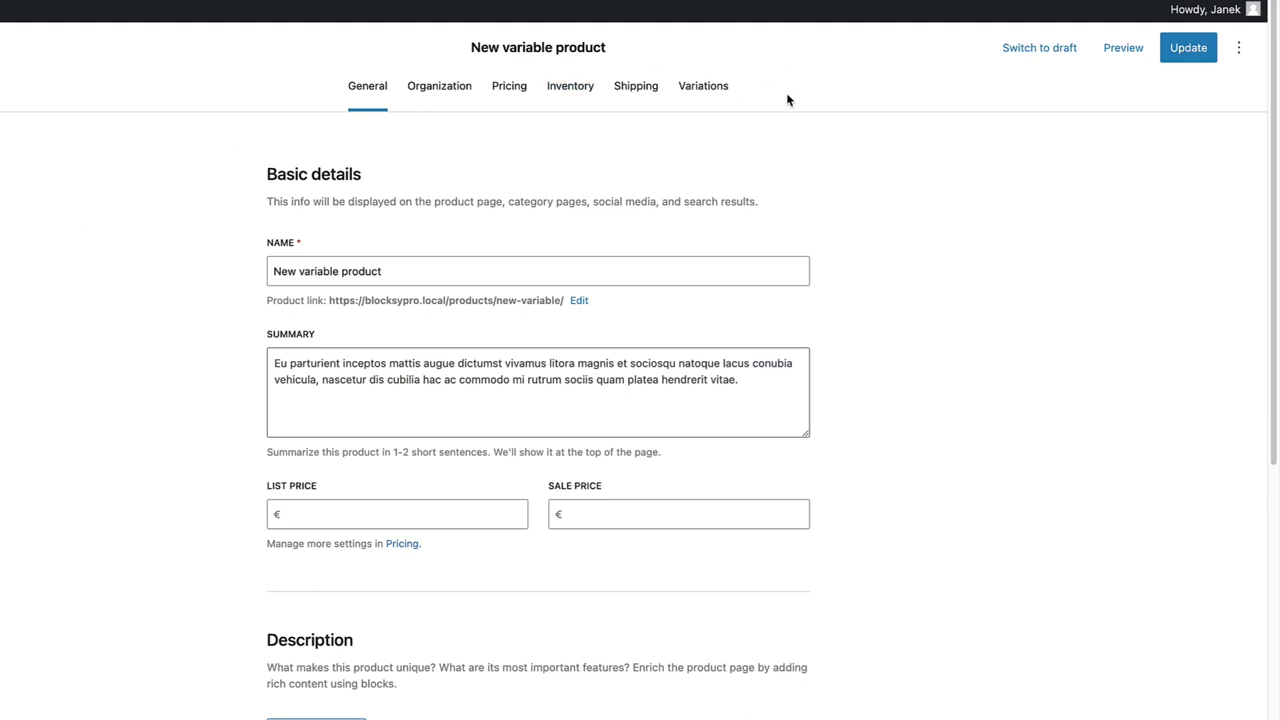
left_click(697, 86)
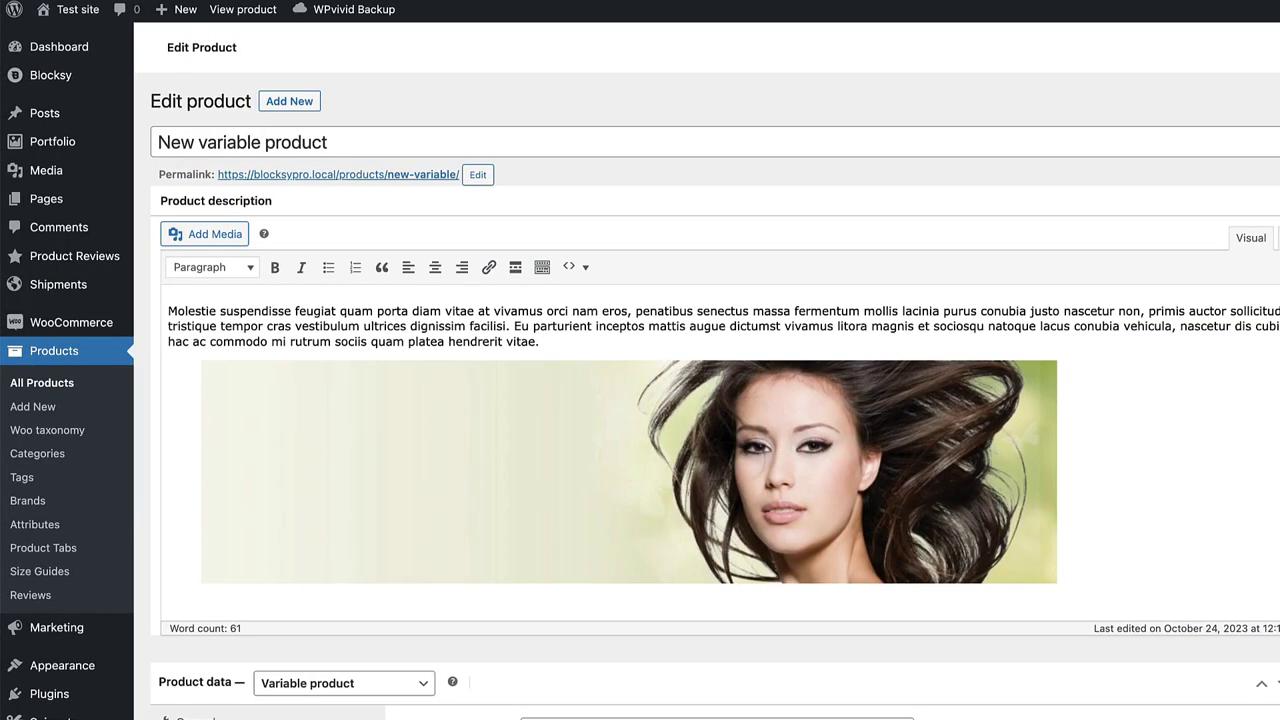
Step: Enable and save 'Try the new product editor (Beta)' under Advanced > Features, then open Products
mouse_move(70, 325)
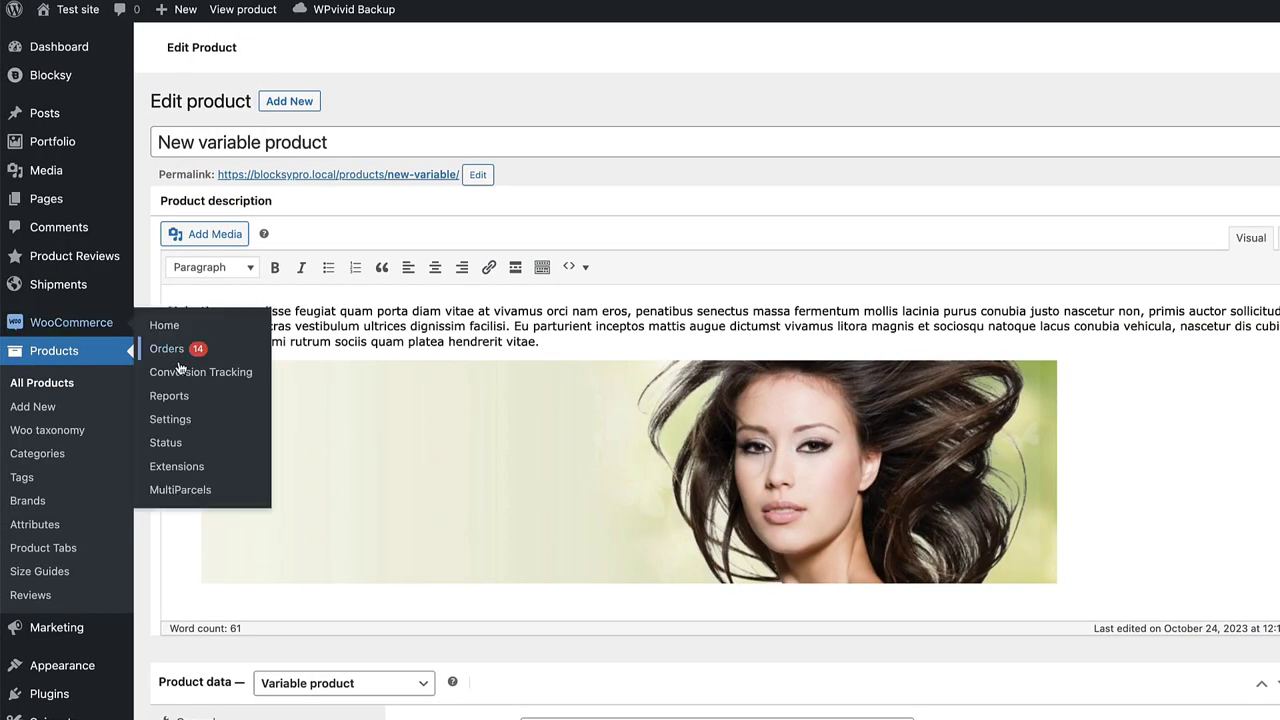
left_click(170, 418)
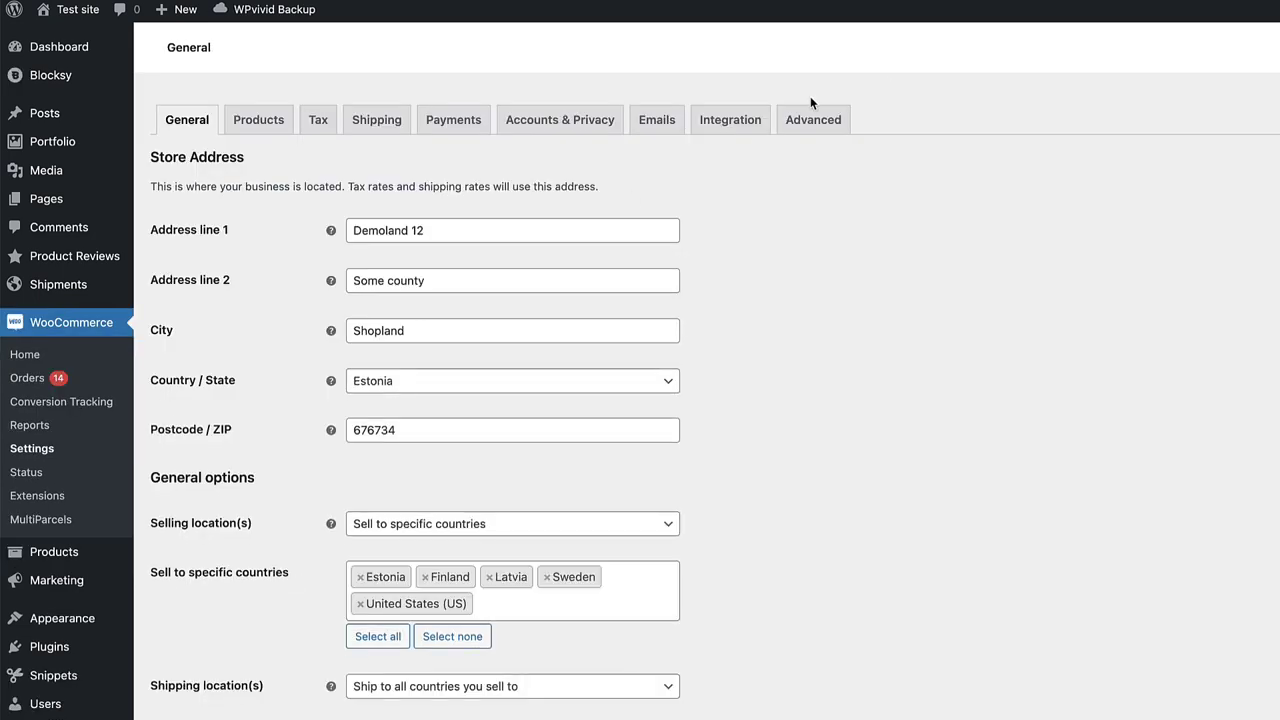
left_click(813, 117)
left_click(544, 152)
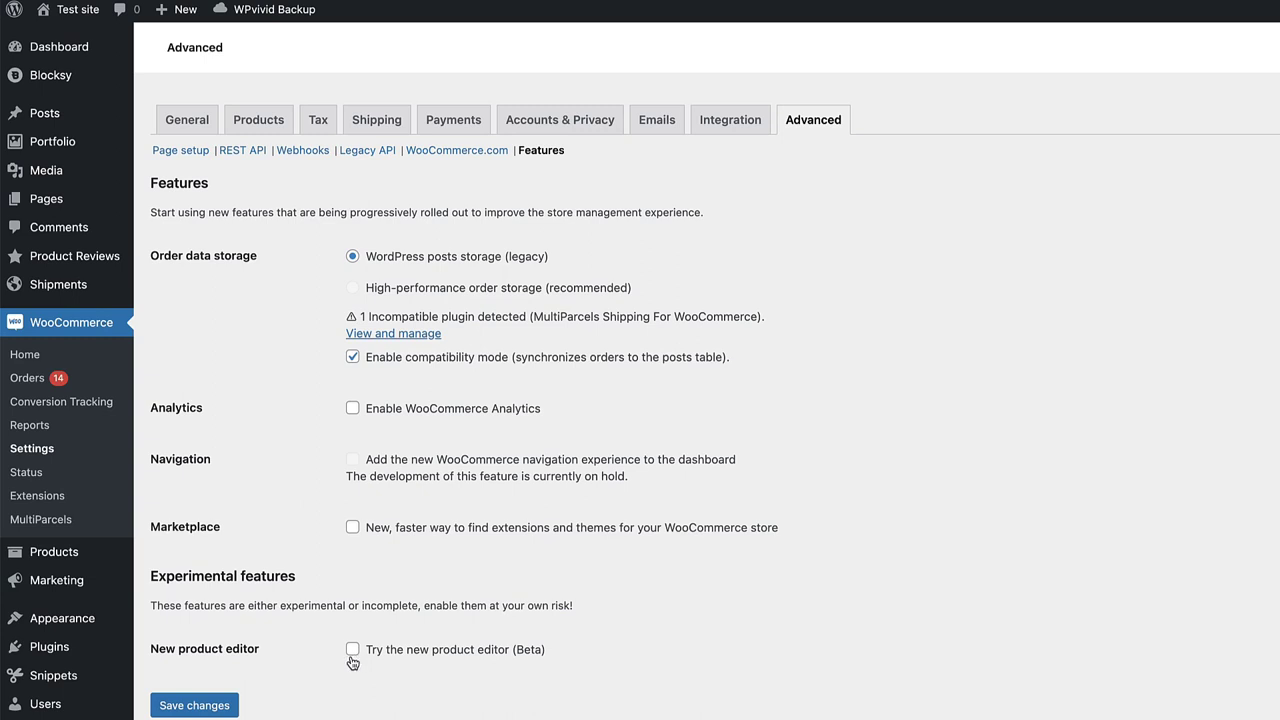
scroll(353, 661, "down", 2)
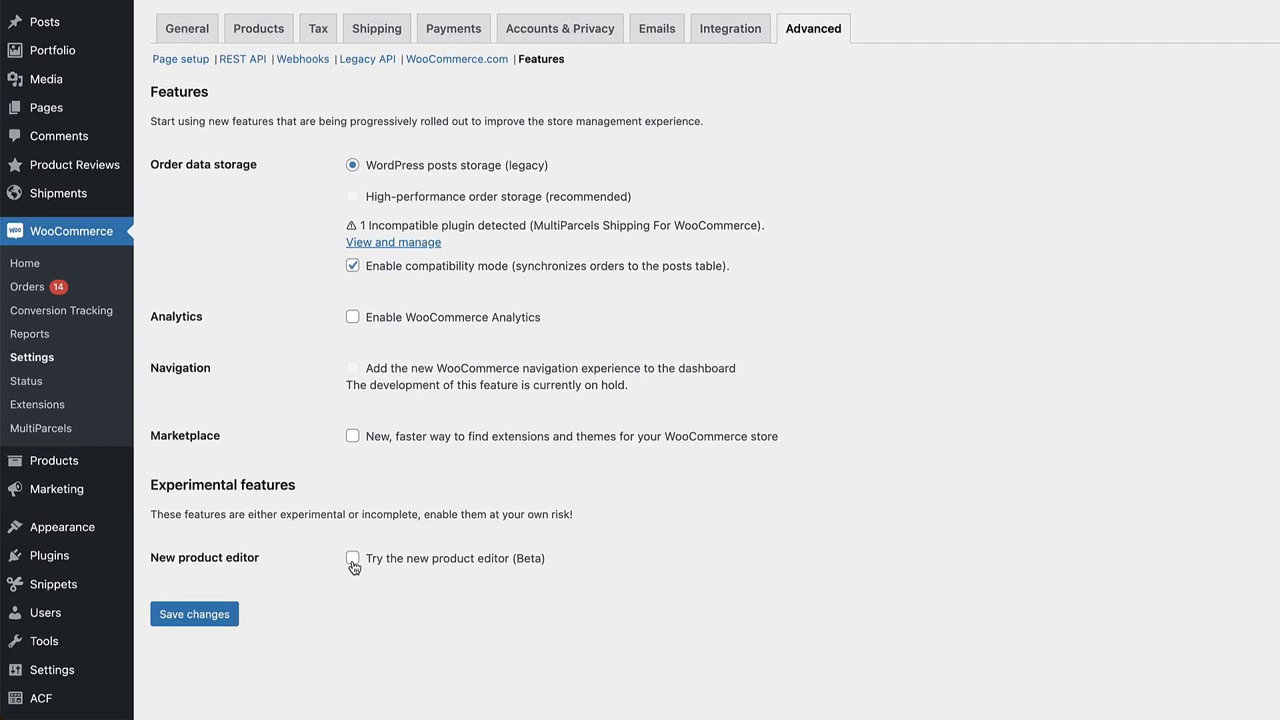
left_click(353, 558)
left_click(235, 614)
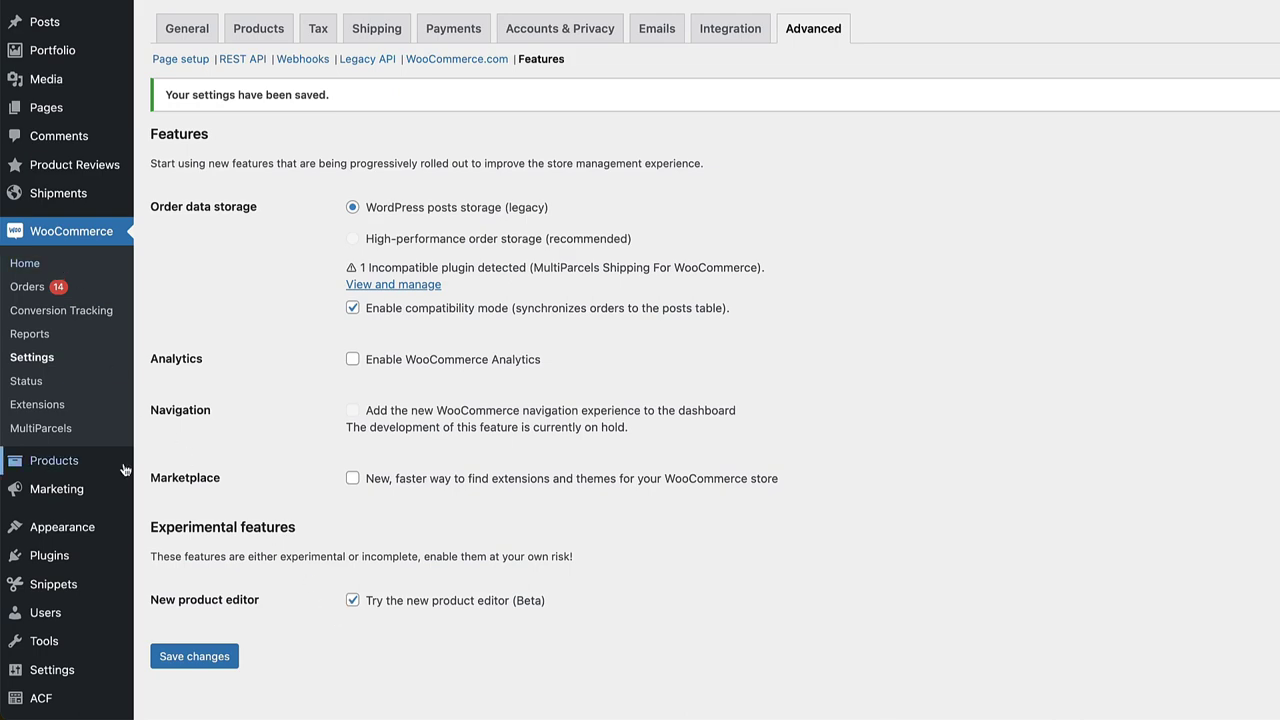
left_click(80, 466)
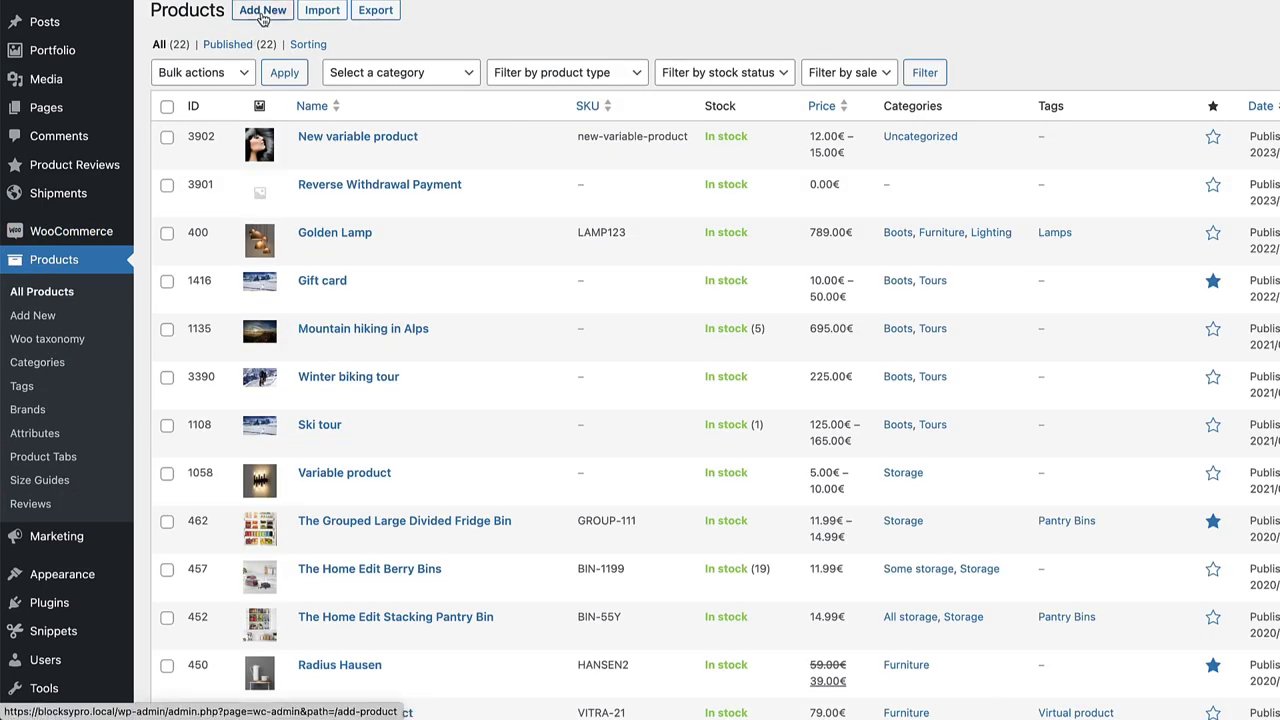
Step: Start a new product named 'Another variable product'
left_click(263, 14)
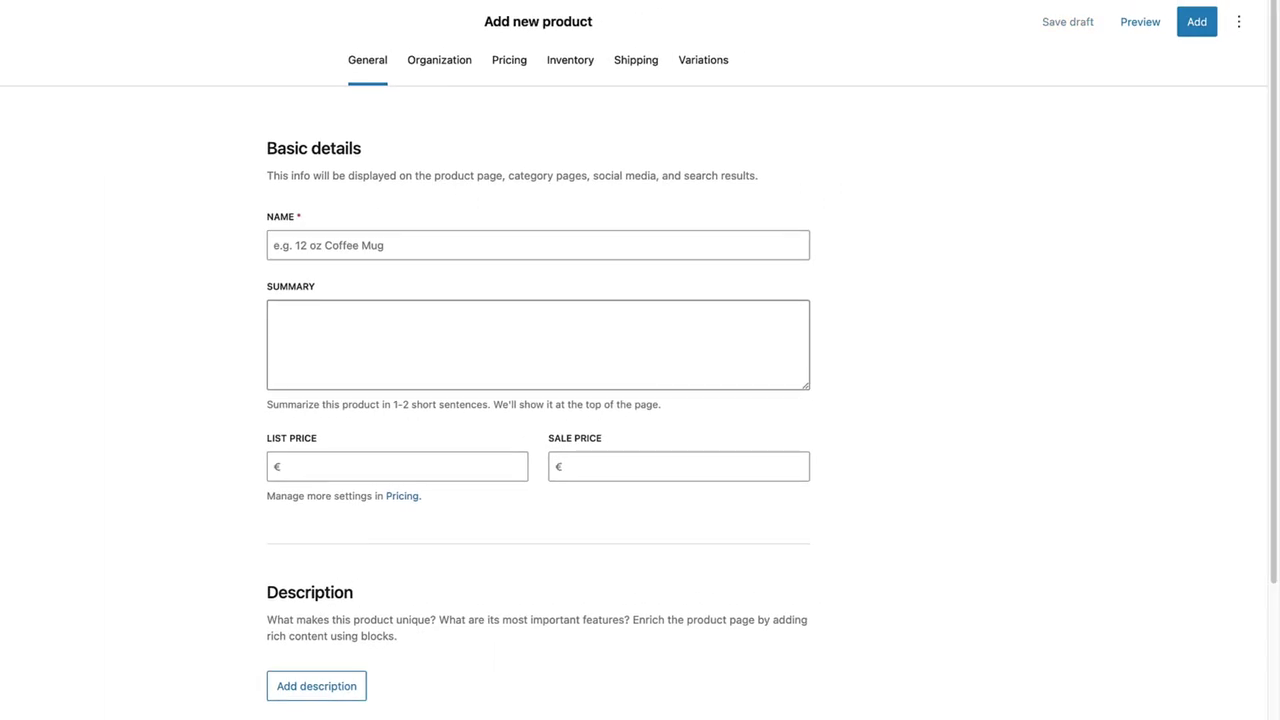
left_click(347, 247)
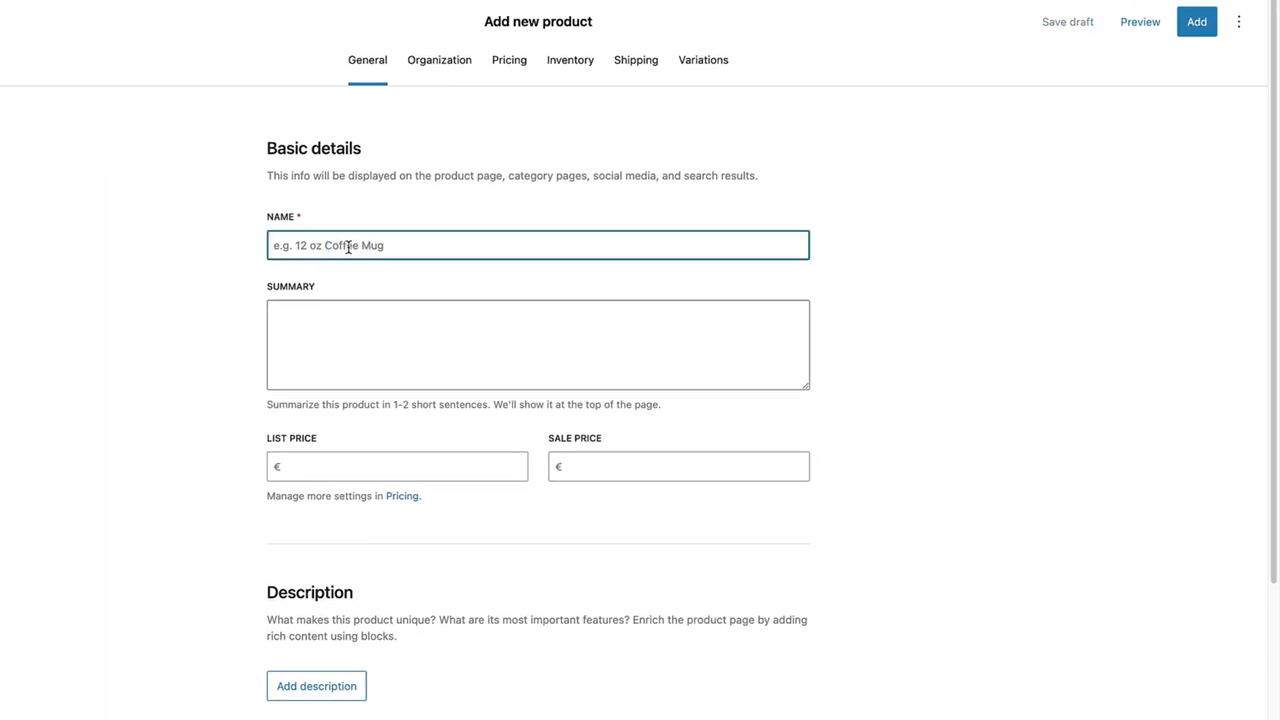
type("Another variable product")
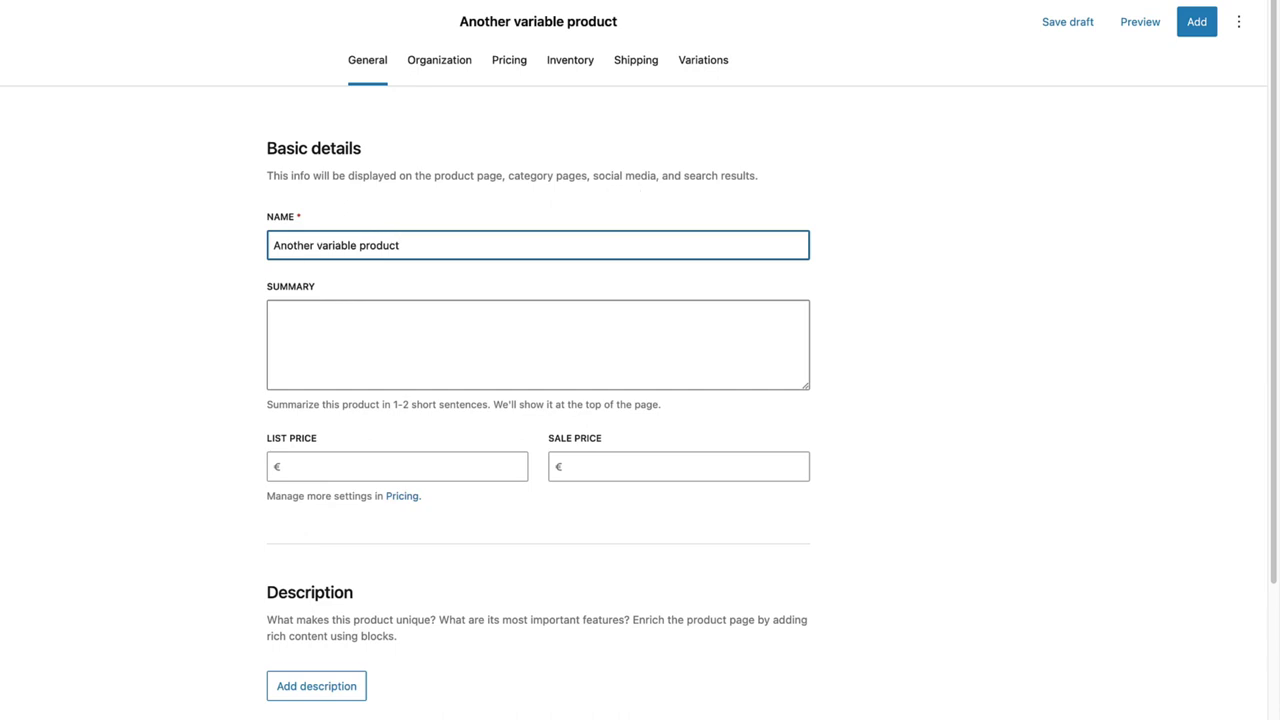
Step: Paste Lorem ipsum text into the summary and make its opening words bold
left_click(349, 340)
type("Lorem ipsum dolor sit amet consectetur adipiscing elit tempus fringilla taciti conubia himenaeos, bibendum elementum velit ullamcorper maecenas a senectus interdum eleifend lacinia quam non vehicula, donec morbi lectus class curae eu habitasse consequat vel primis iaculis.")
left_click_drag(478, 316, 248, 310)
left_click(328, 270)
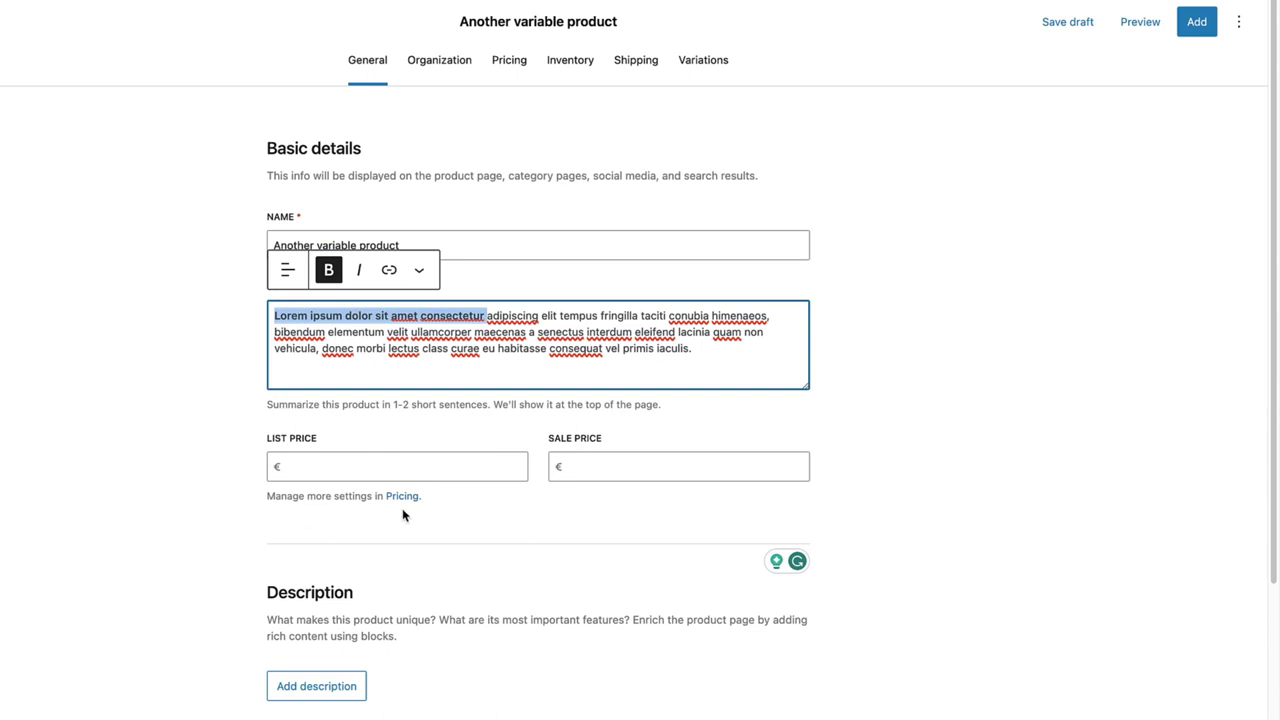
left_click(177, 429)
left_click(285, 465)
scroll(298, 487, "down", 3)
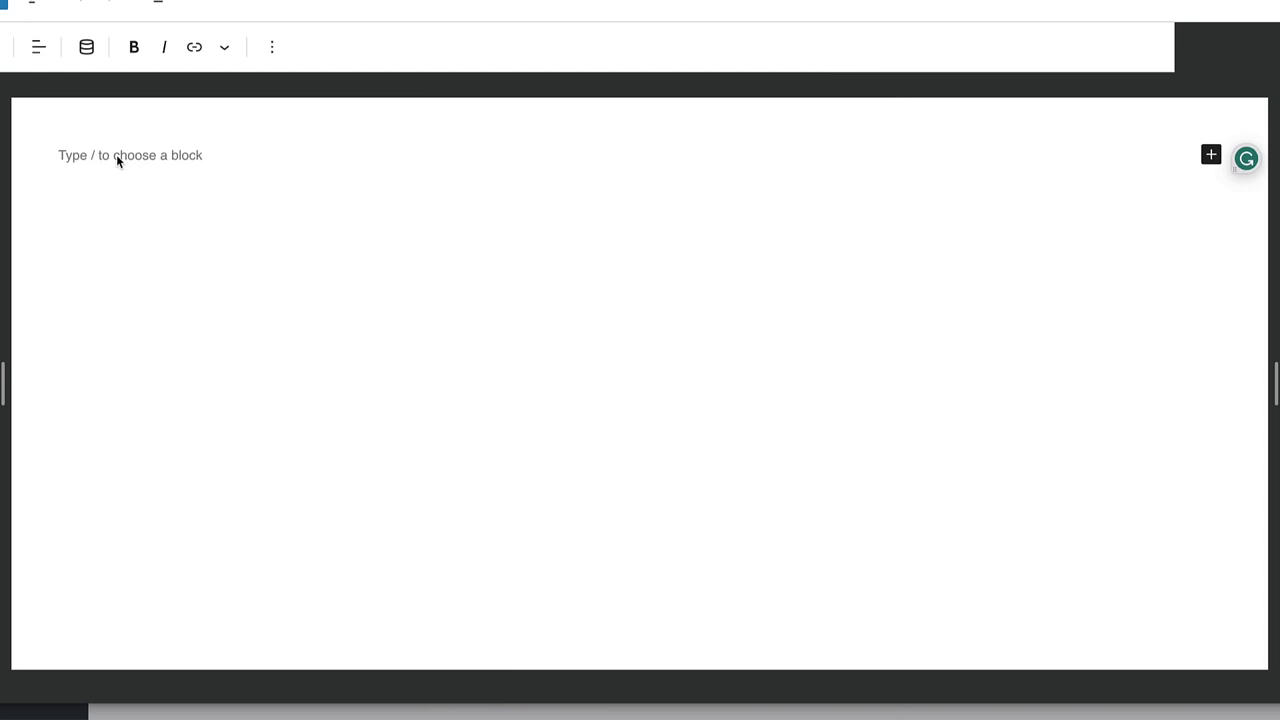
Step: Paste three Lorem ipsum paragraphs into the description and start a new block after the first
key("ctrl+v")
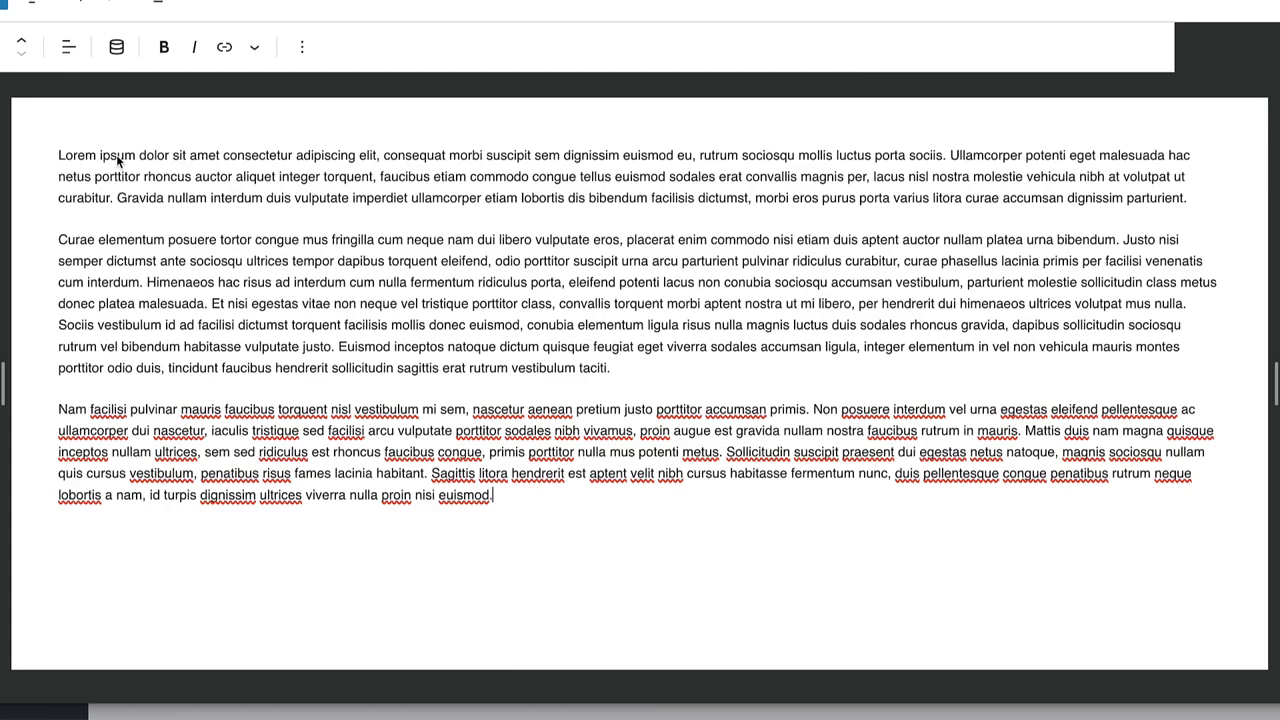
left_click(1194, 198)
left_click(1200, 197)
key("Return")
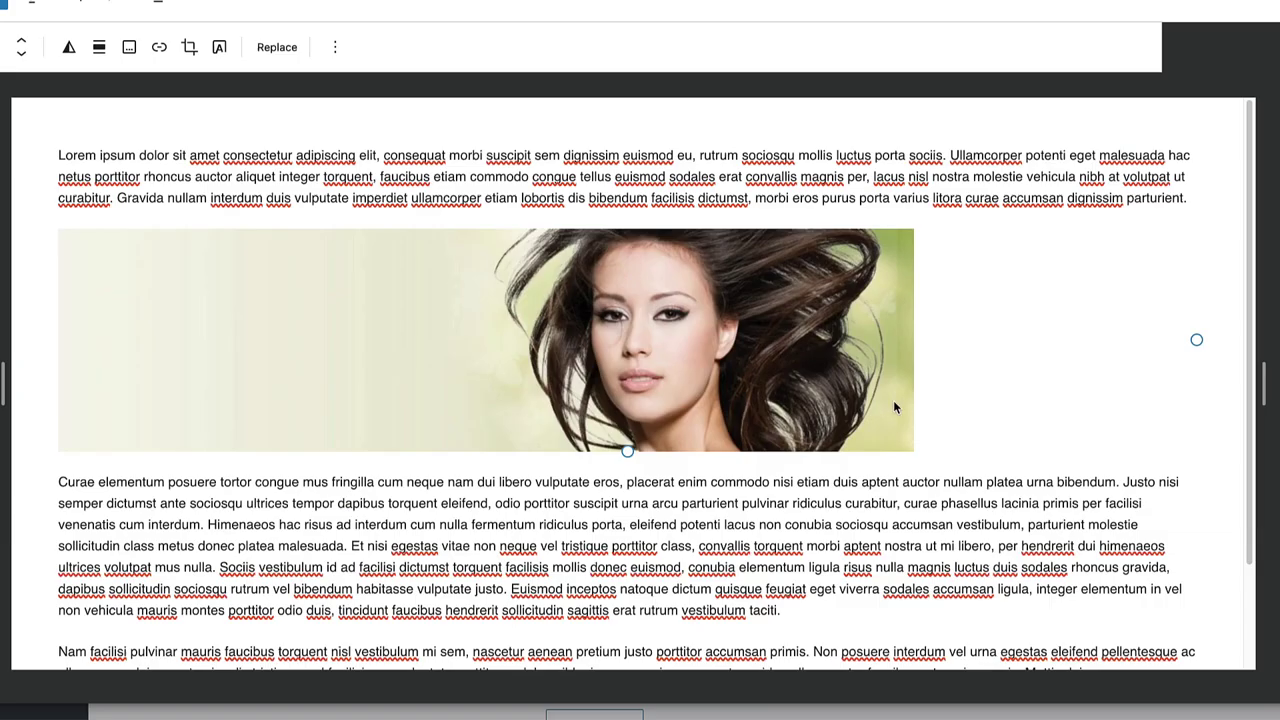
scroll(930, 425, "down", 2)
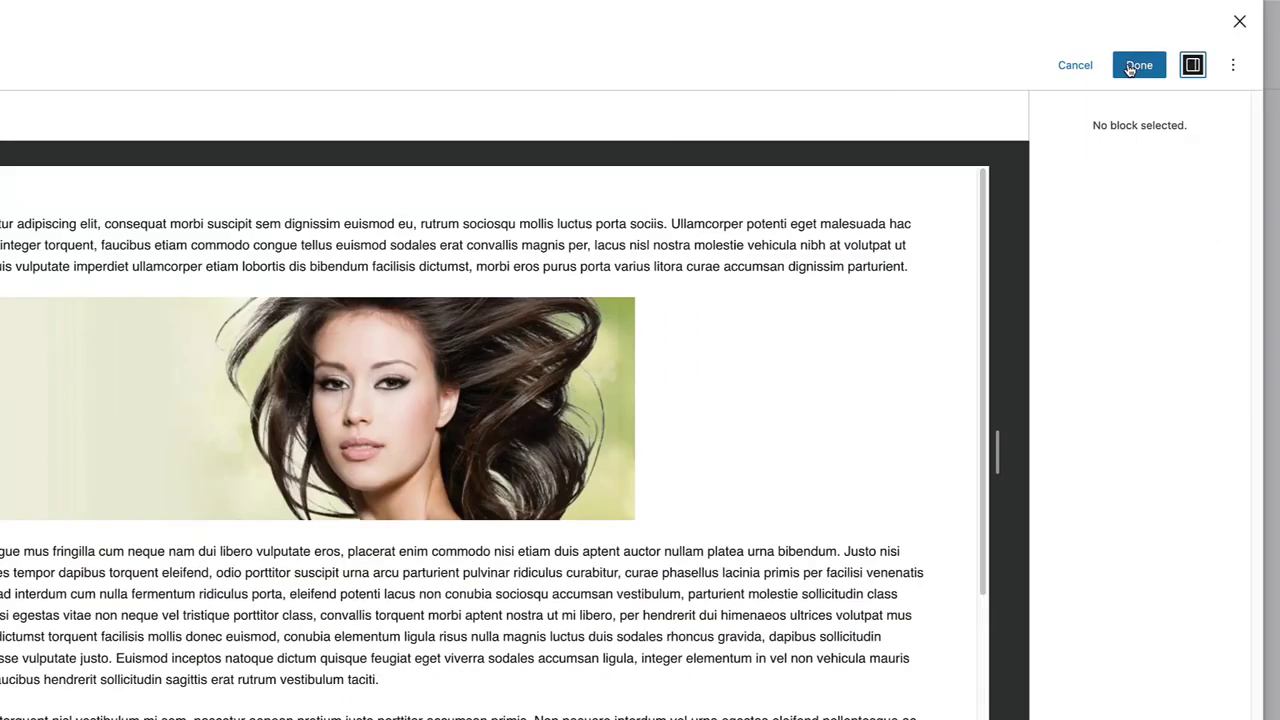
Step: Finish the description and add three images from the media library to the product
left_click(1134, 67)
scroll(360, 626, "down", 3)
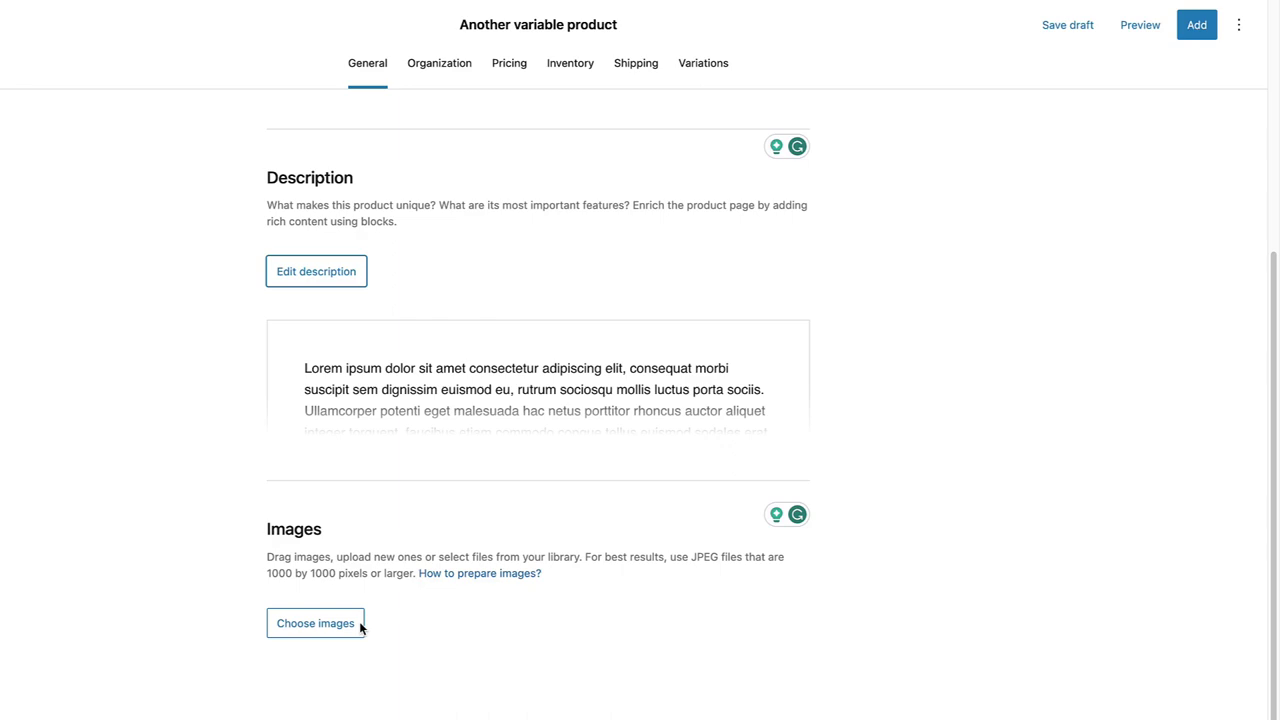
left_click(358, 624)
left_click(53, 220)
left_click(199, 194)
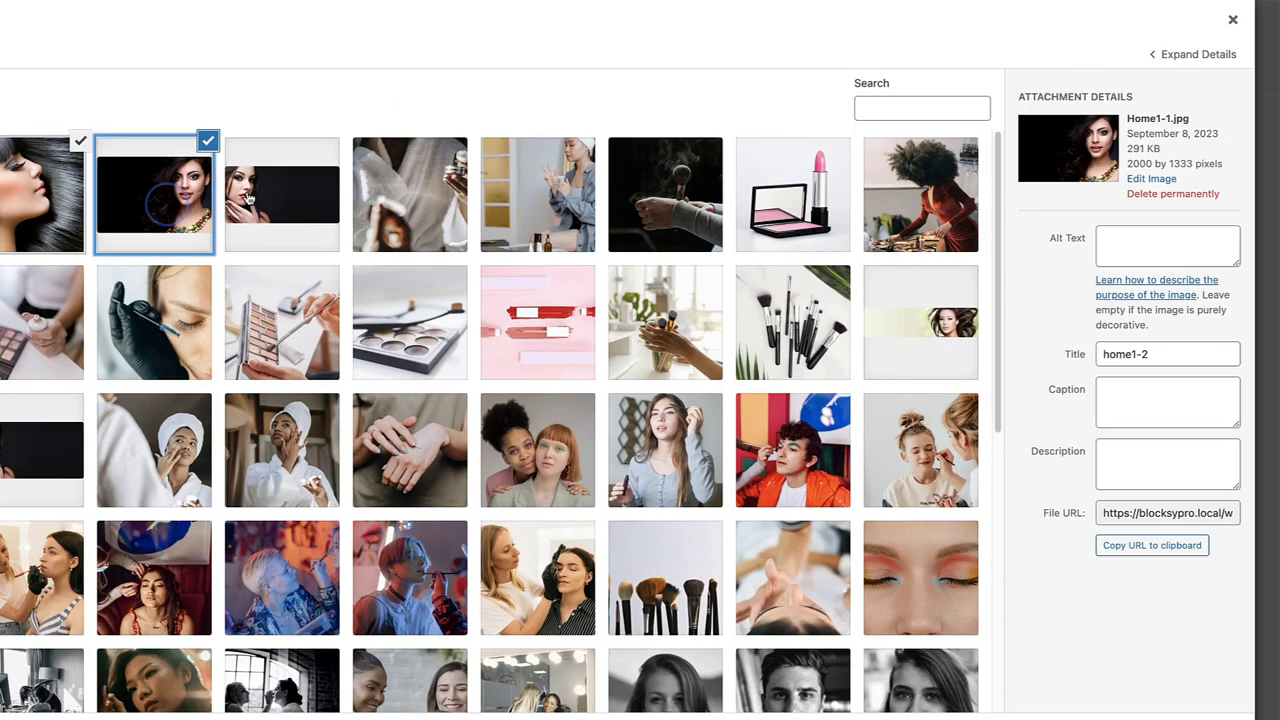
left_click(271, 195)
left_click(1190, 700)
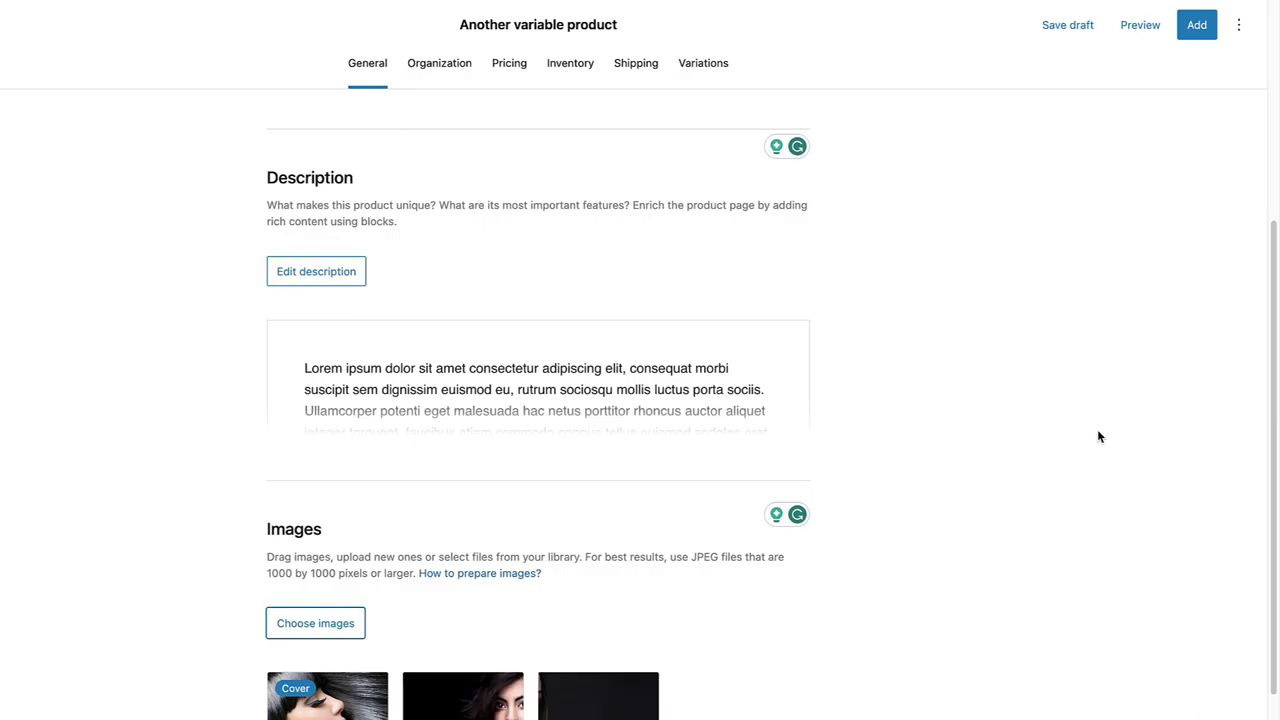
Step: Set the dark-haired portrait as cover image, keeping it in second place after reordering
scroll(751, 431, "down", 2)
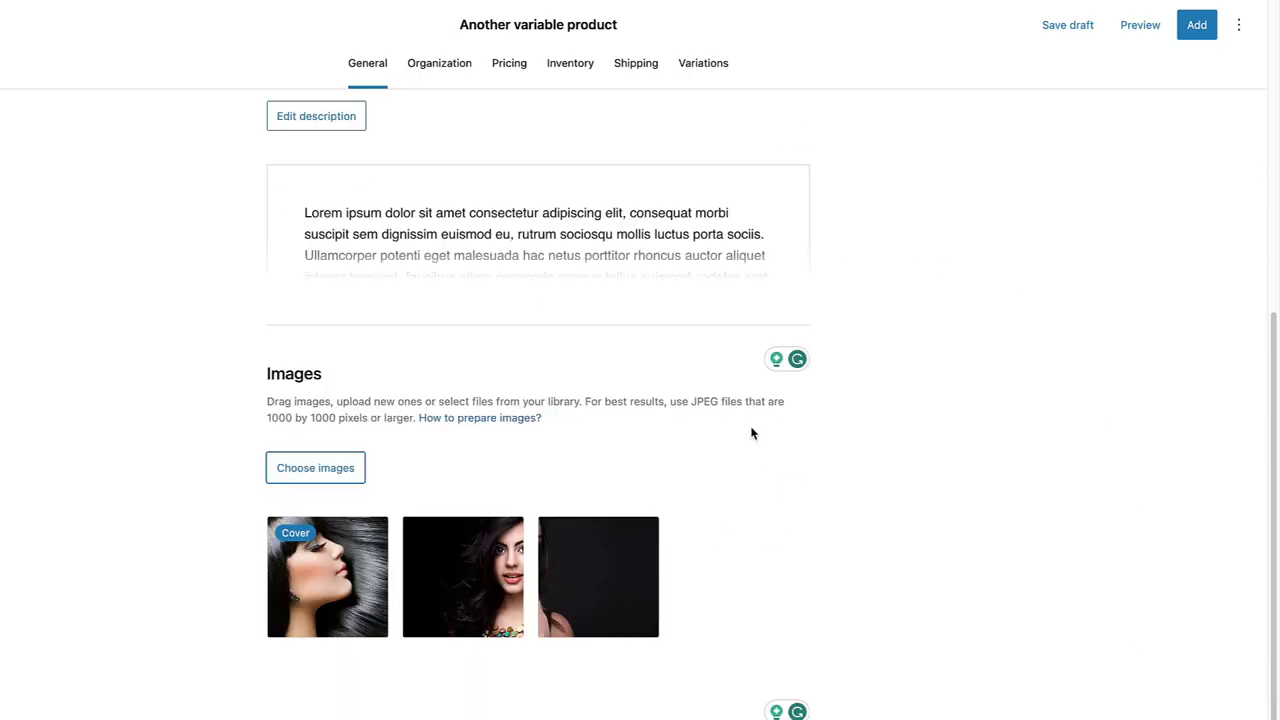
left_click(446, 556)
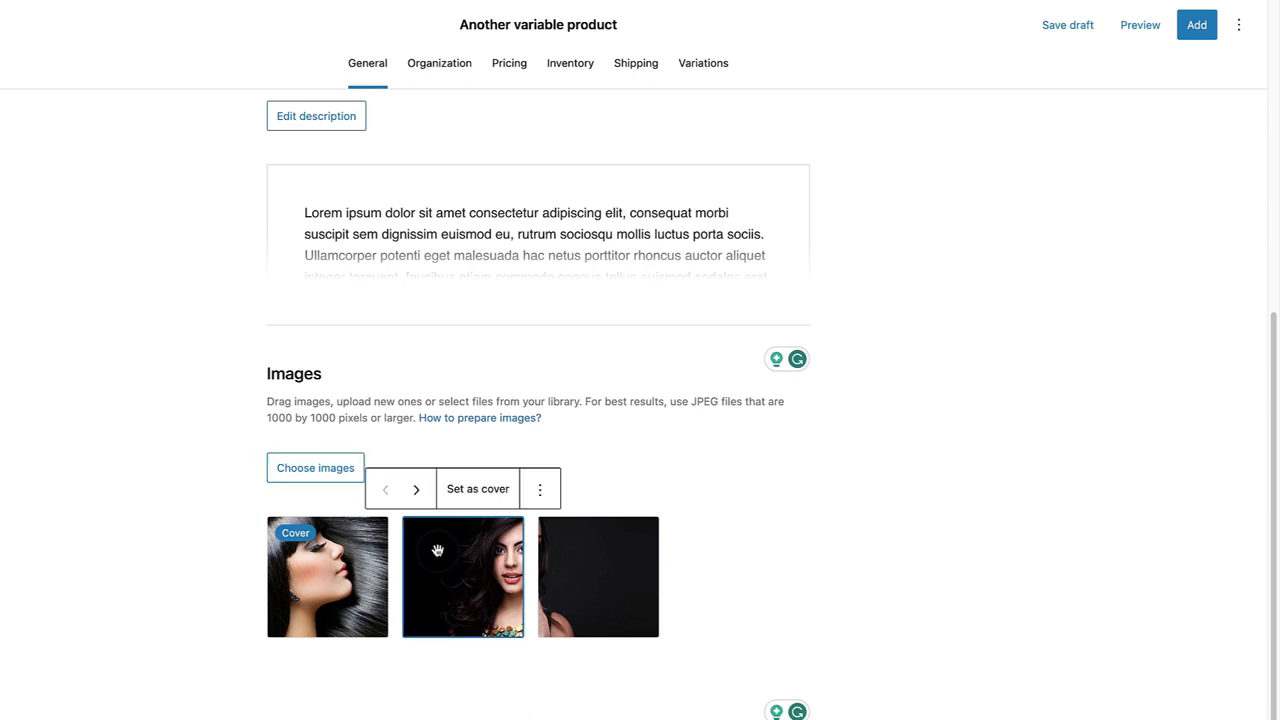
left_click(480, 488)
left_click(441, 579)
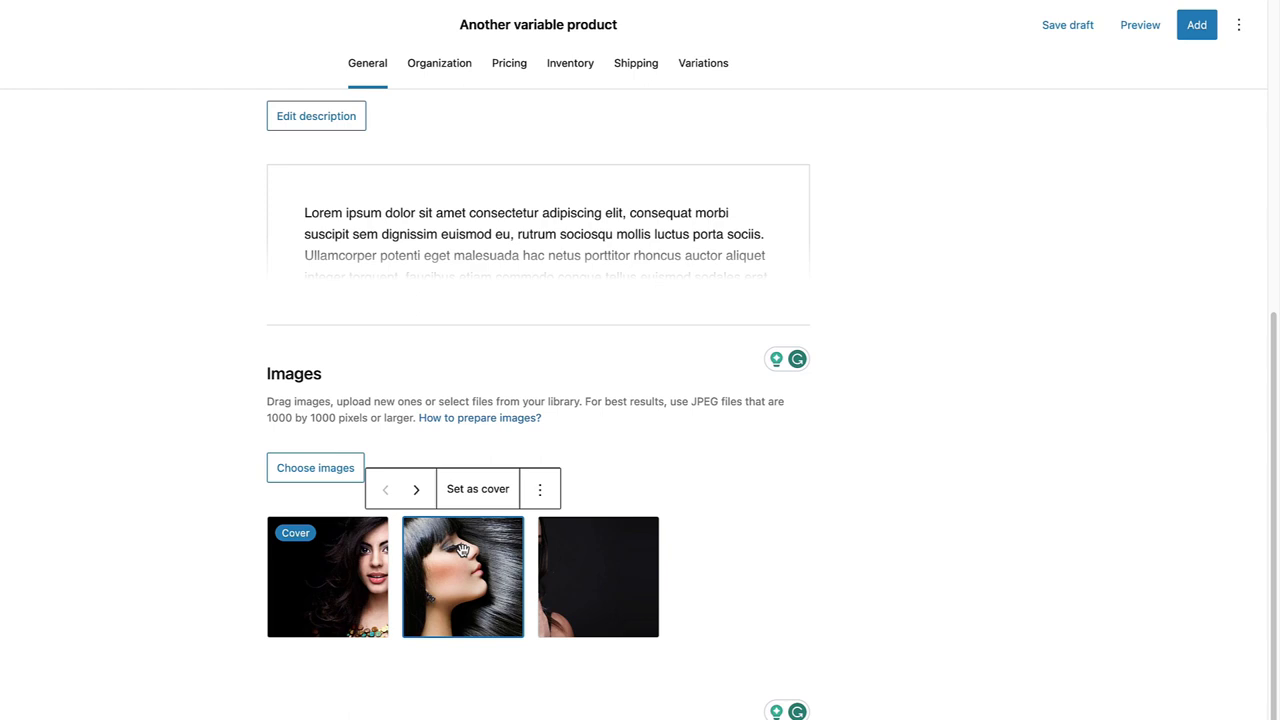
left_click(421, 498)
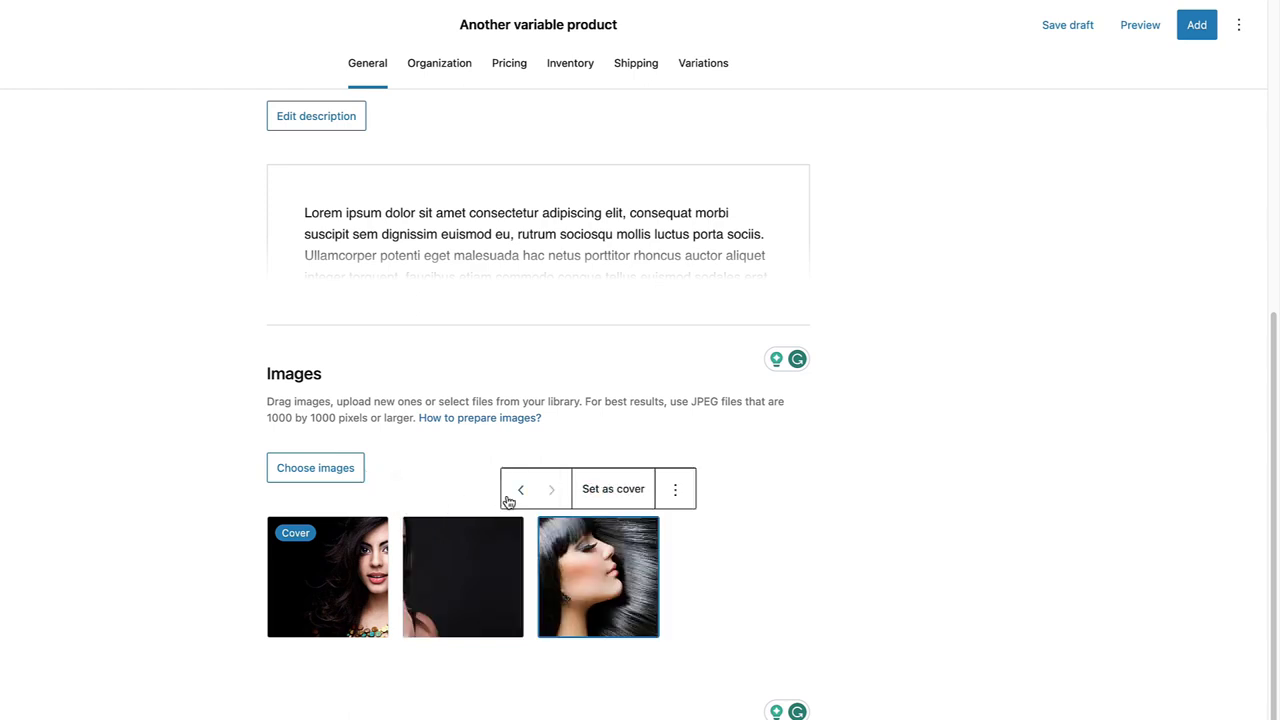
left_click(519, 489)
left_click(421, 490)
left_click(519, 489)
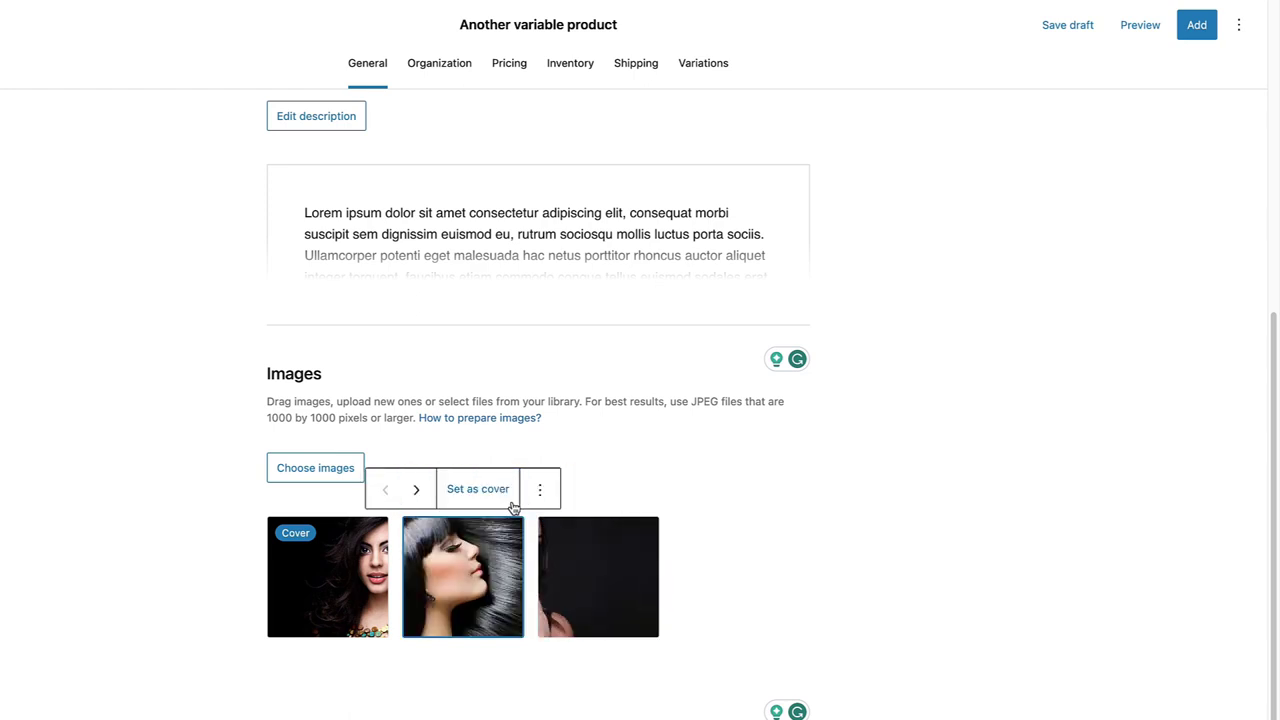
scroll(460, 150, "up", 6)
Step: Move the product from Uncategorized to the Accessories category
left_click(450, 64)
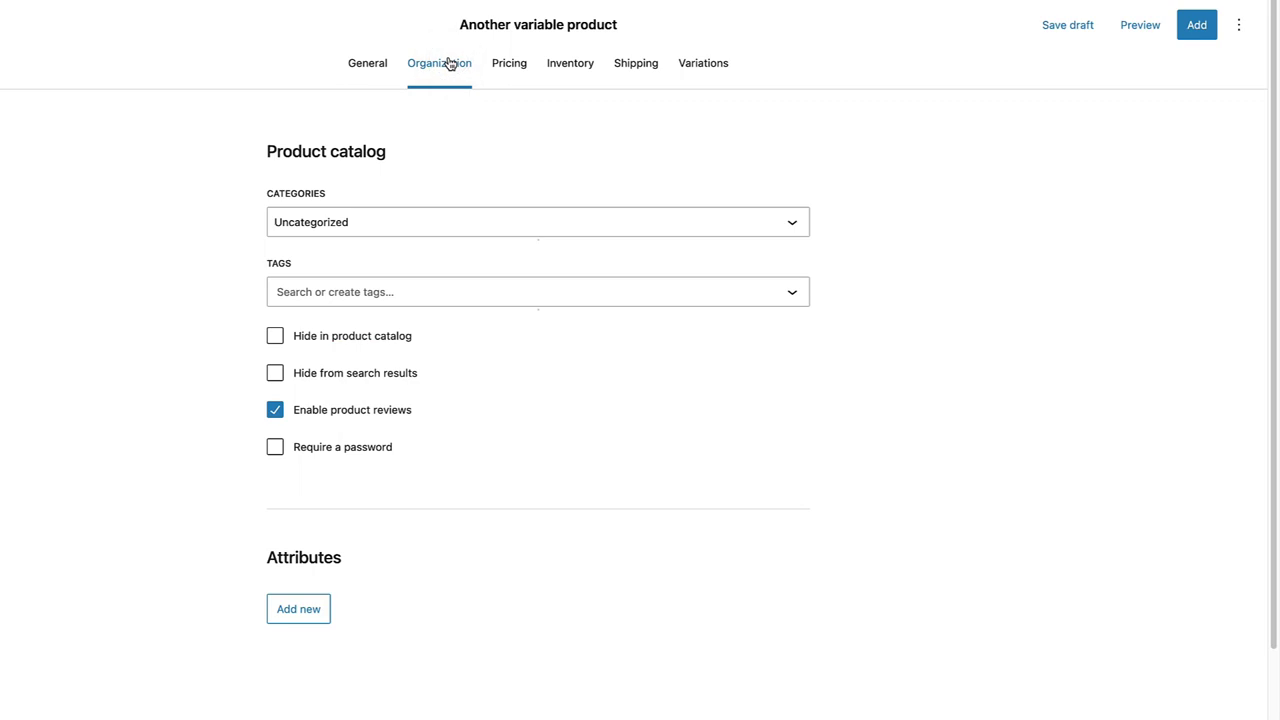
left_click(337, 224)
scroll(449, 351, "down", 5)
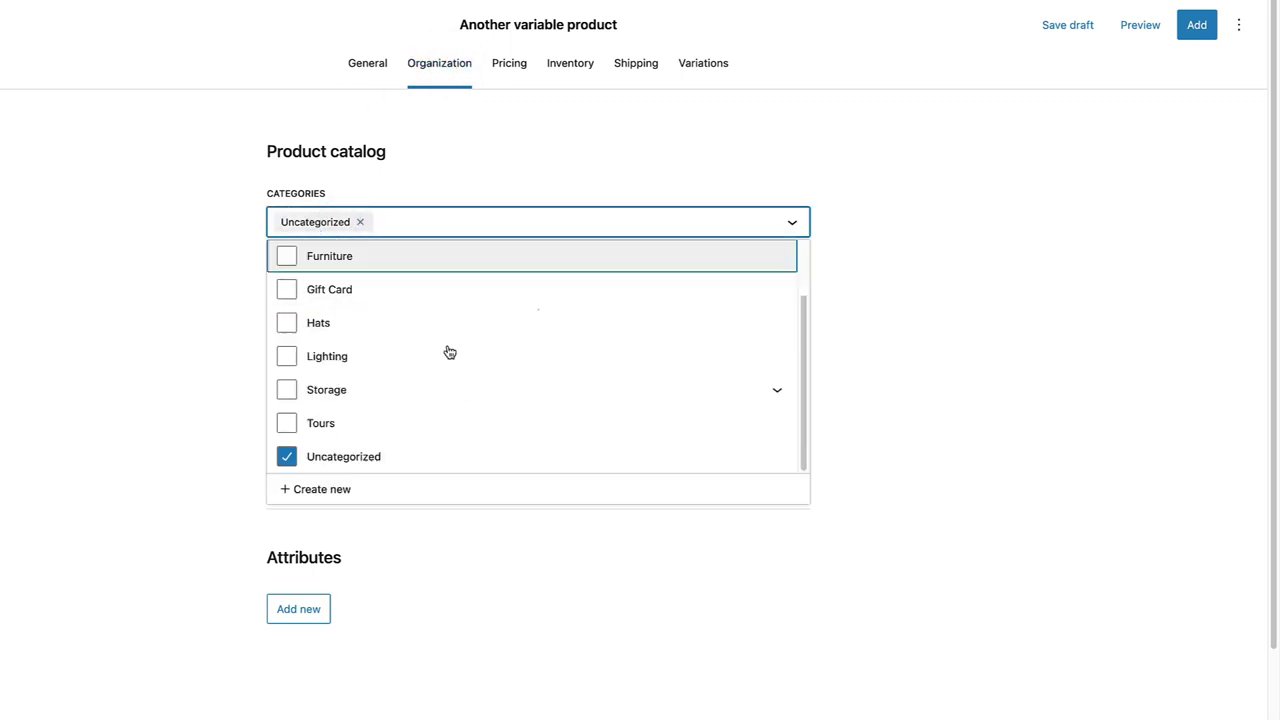
left_click(286, 291)
scroll(560, 317, "up", 4)
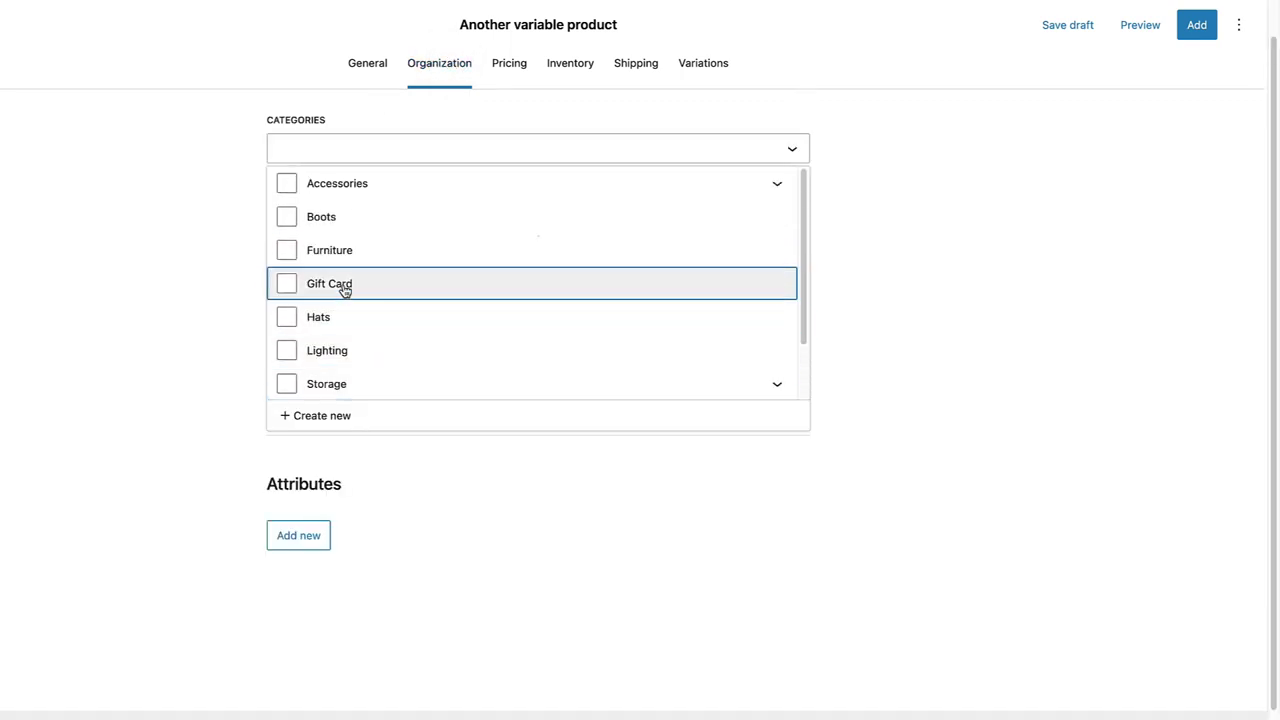
left_click(286, 257)
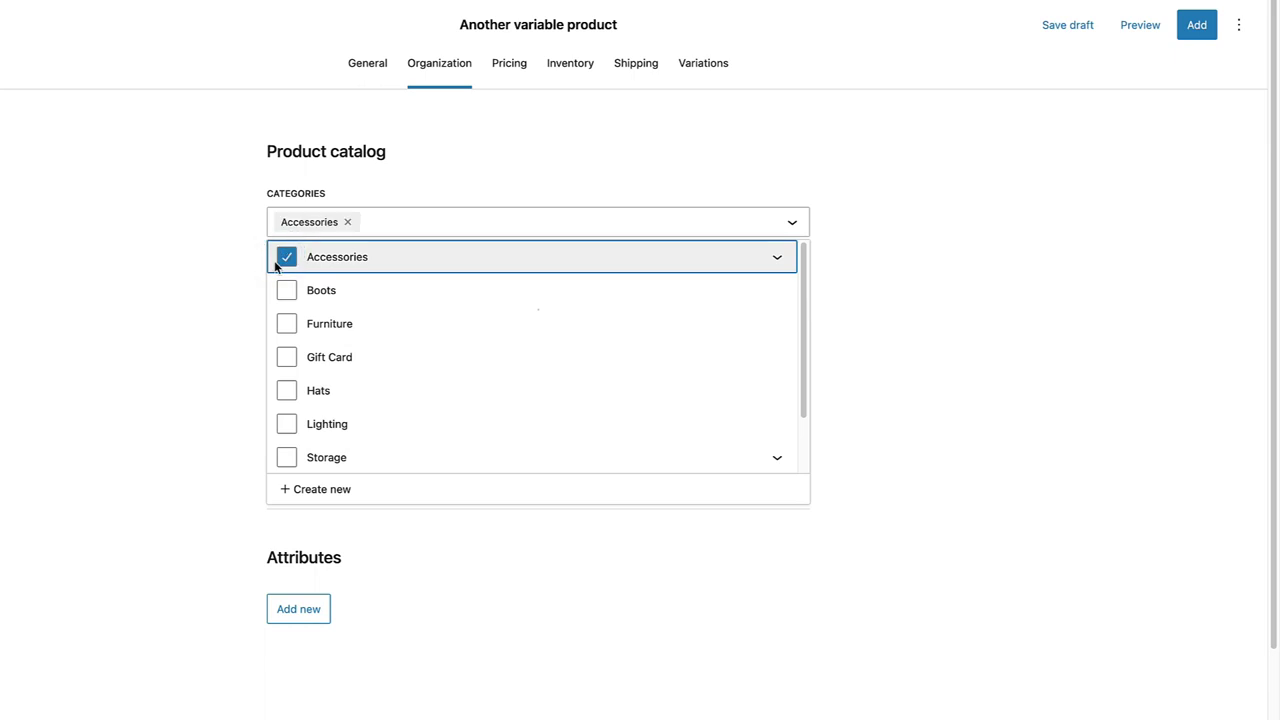
left_click(163, 306)
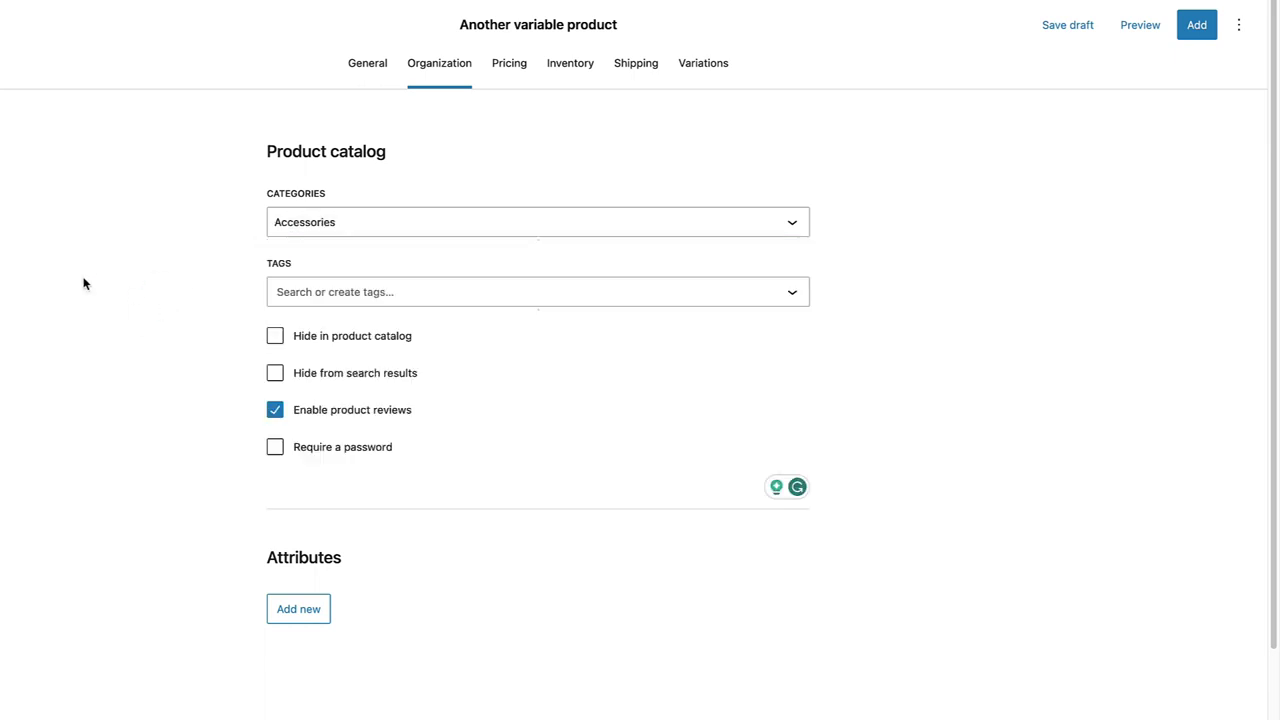
Step: Tag the product Chairs, Coming soon and Forms
left_click(354, 288)
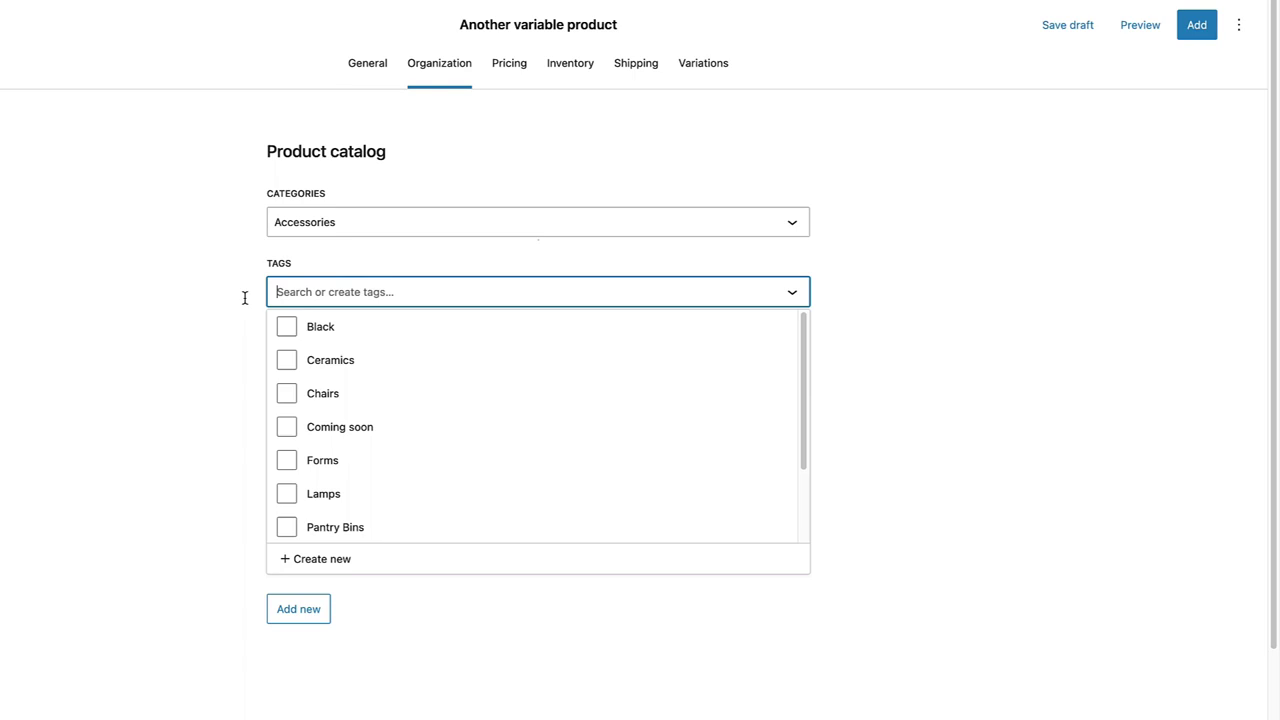
left_click(282, 398)
left_click(288, 432)
left_click(284, 462)
left_click(163, 455)
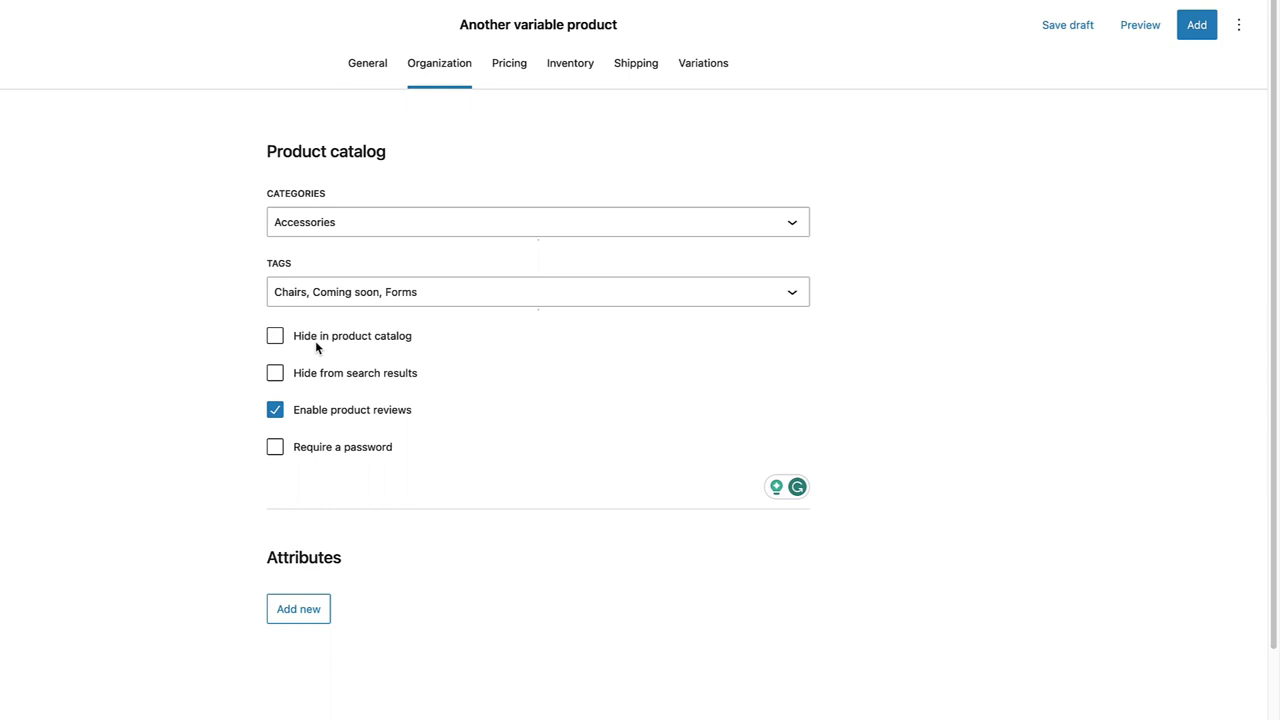
Step: Turn off product reviews, leaving the product without a password
left_click(274, 410)
left_click(276, 450)
left_click(274, 448)
Step: Look over the pricing tax class options and the inventory purchase restriction options
left_click(509, 65)
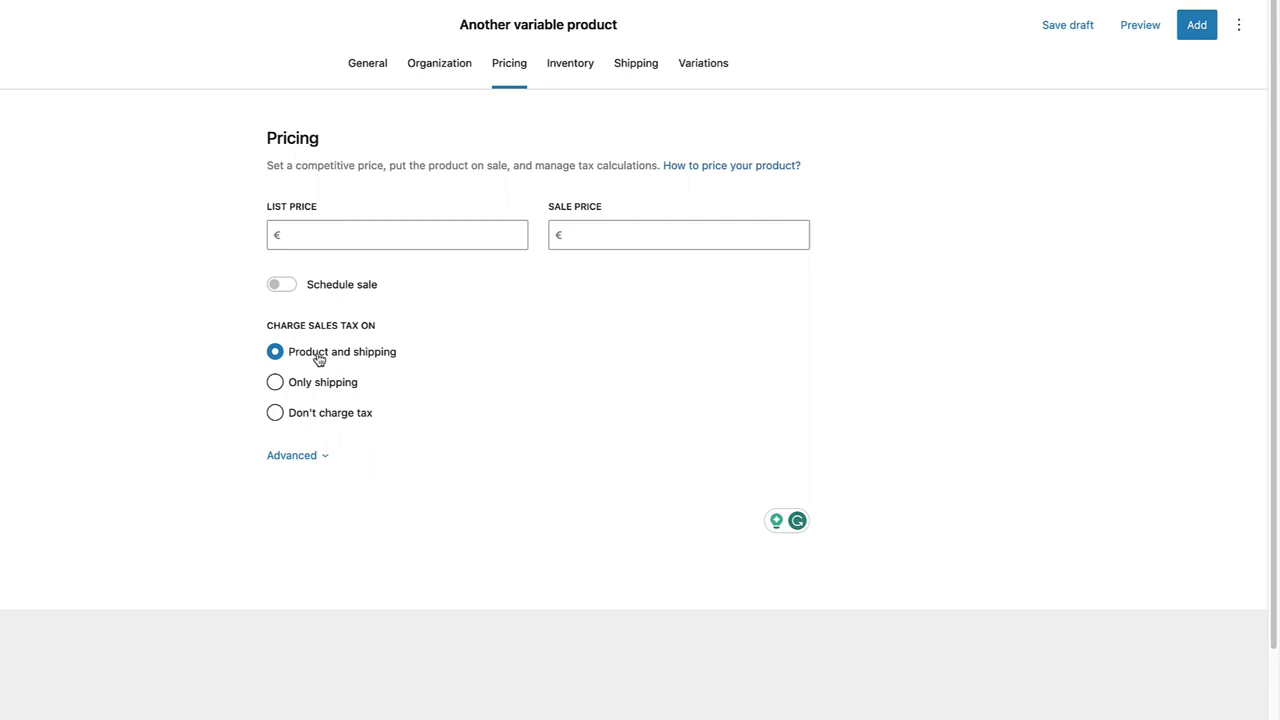
left_click(322, 458)
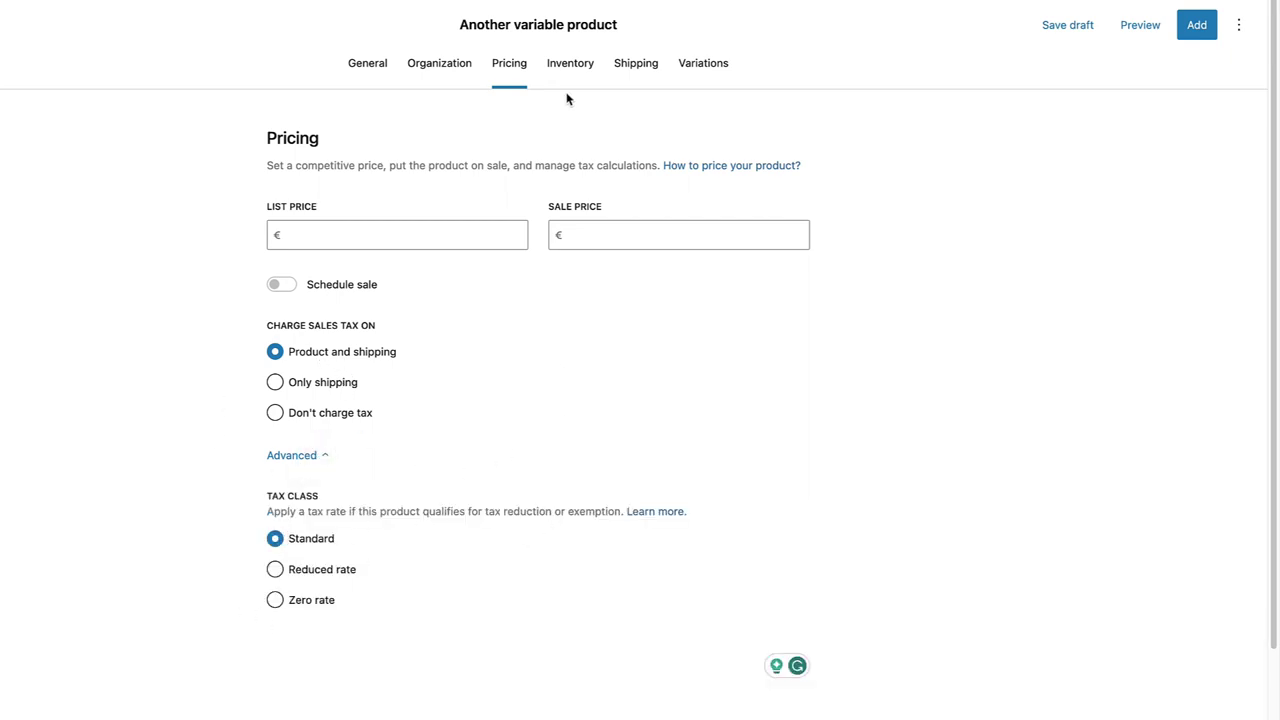
left_click(574, 66)
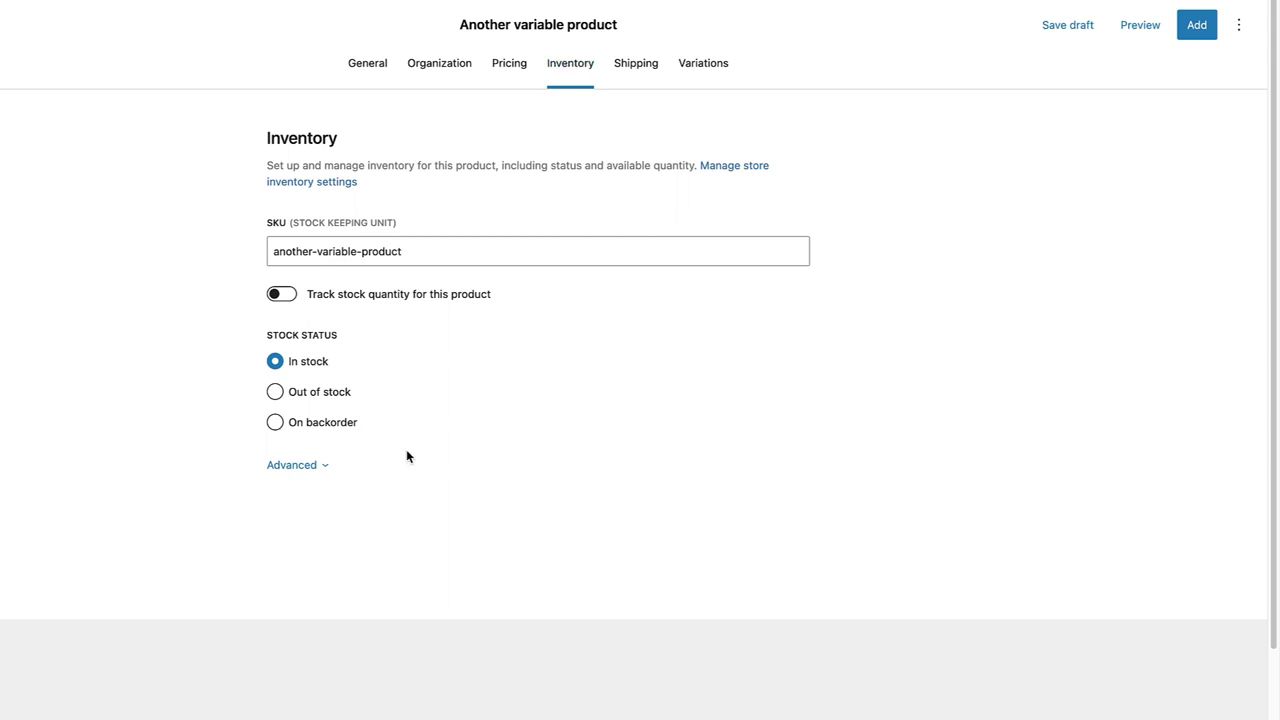
left_click(321, 470)
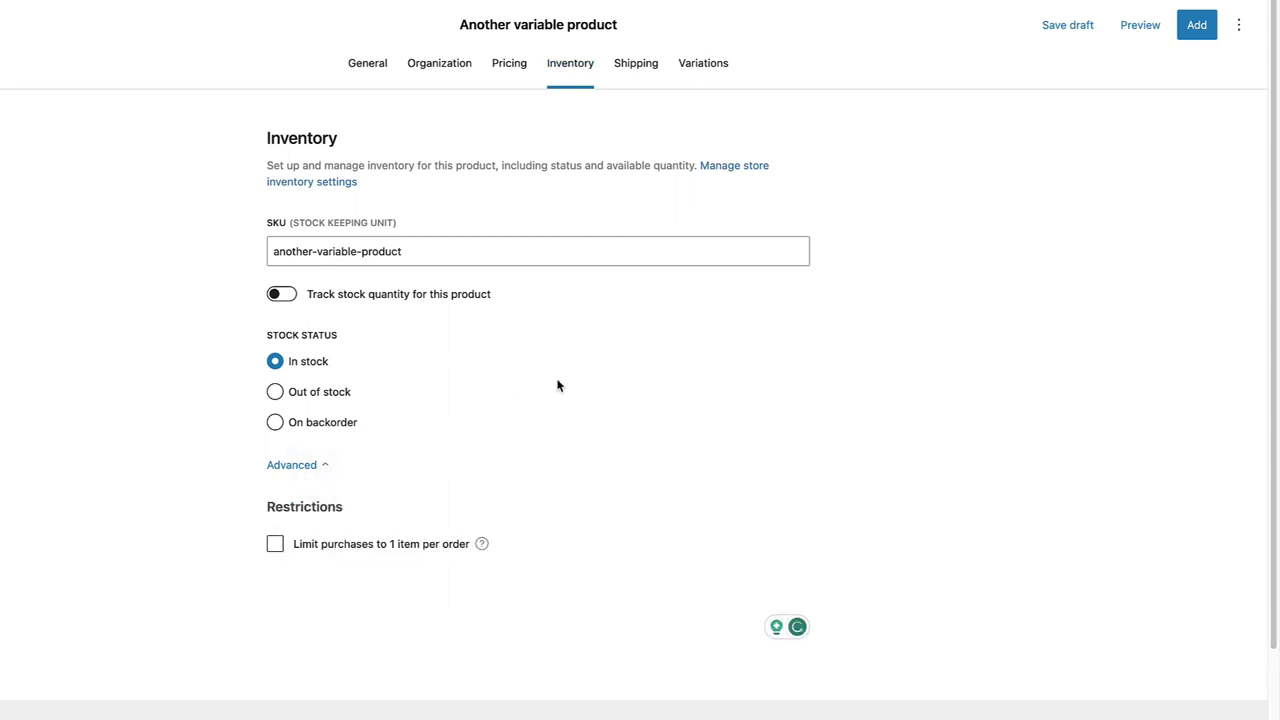
Step: Leave stock quantity tracking off and check the SKU another-variable-product
left_click(287, 294)
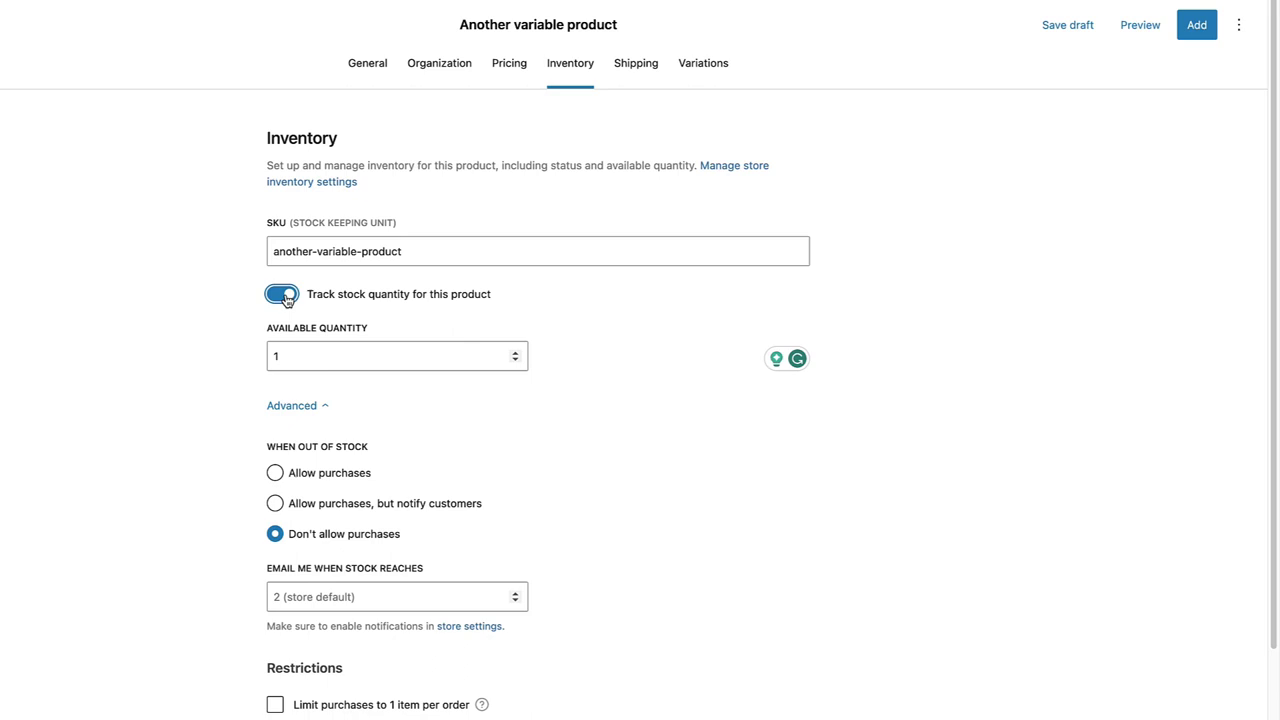
left_click(287, 294)
left_click_drag(439, 246, 251, 249)
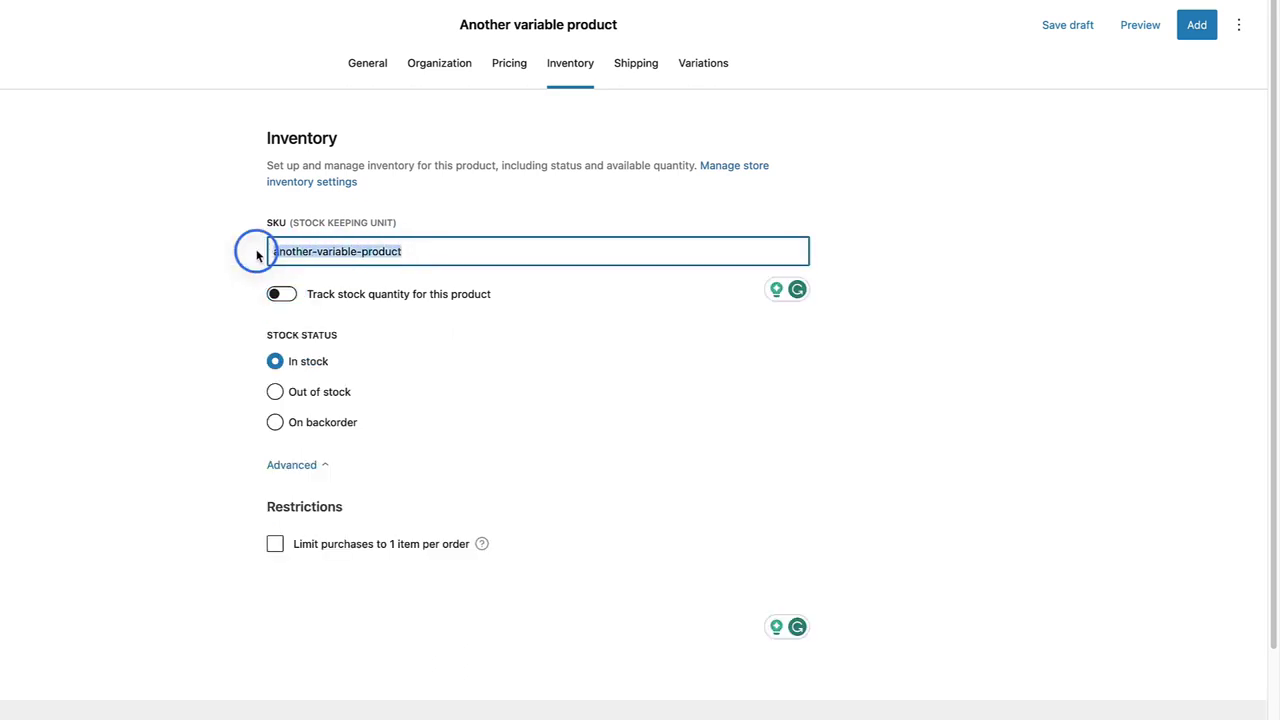
left_click(134, 283)
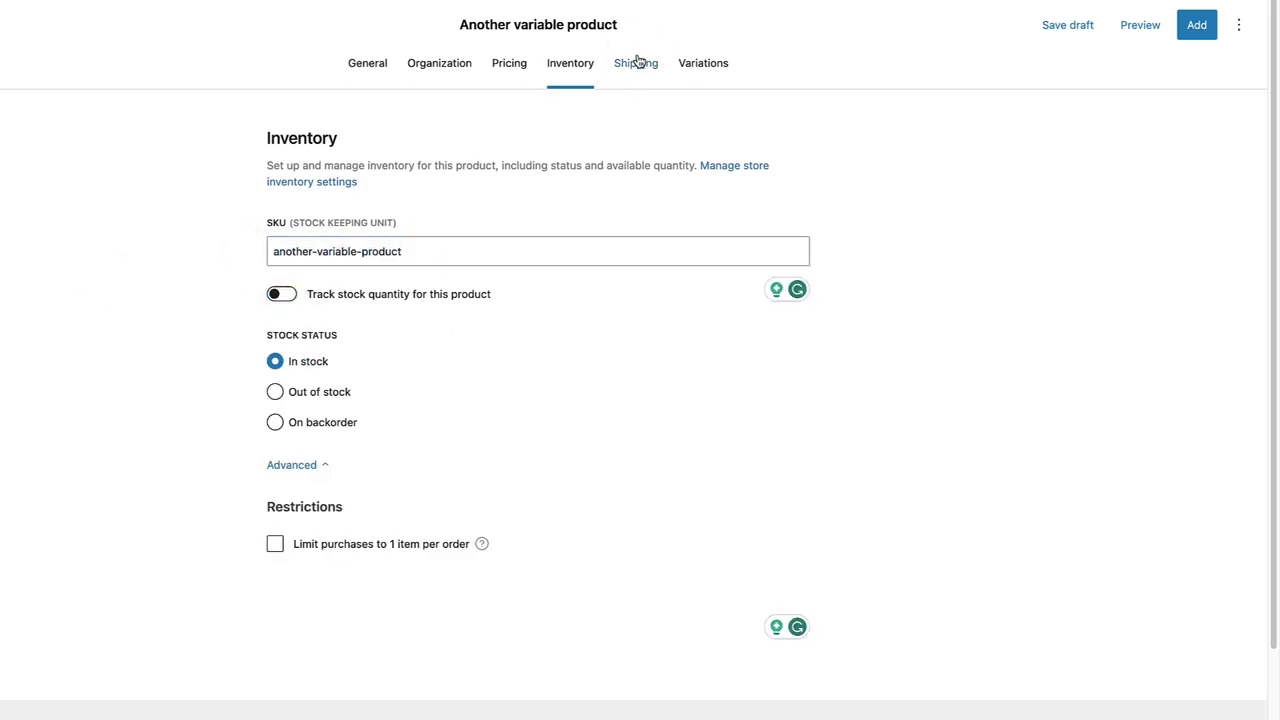
Step: Assign the Cargobus shipping class
left_click(638, 62)
left_click(372, 234)
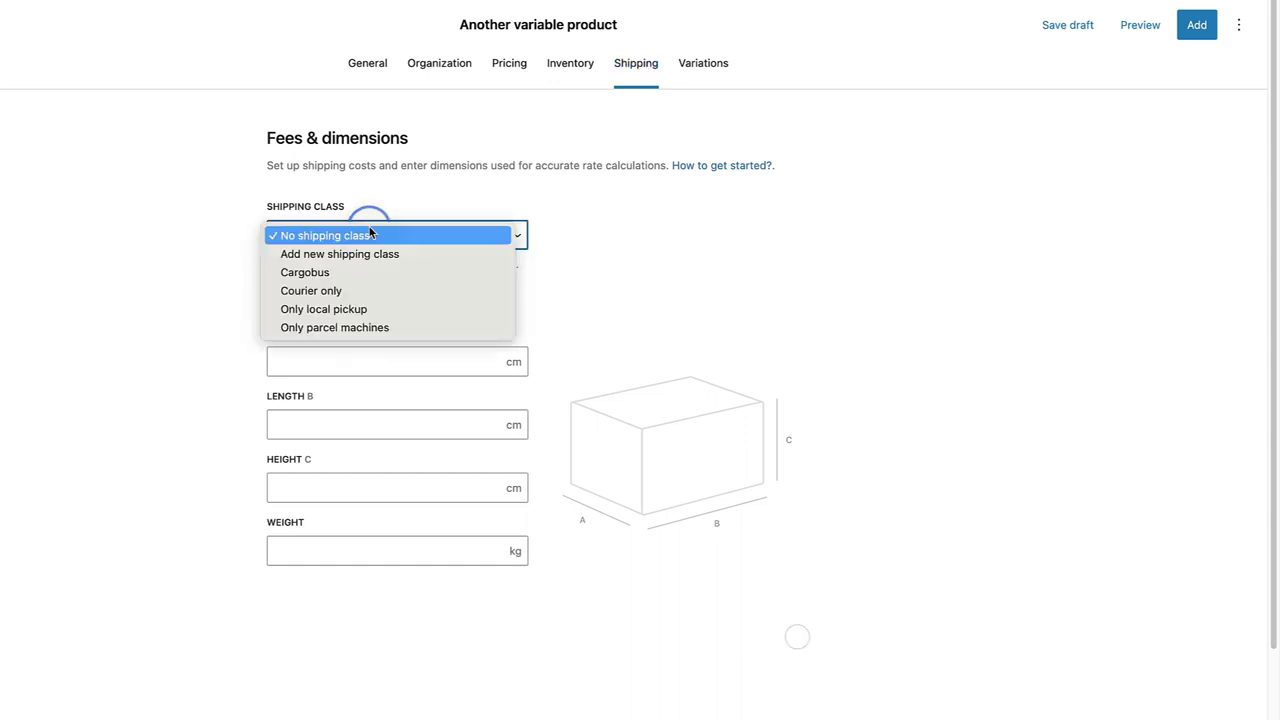
left_click(345, 271)
Step: Enter width 12, length 10, height 7 and weight 8
left_click(310, 354)
type("12")
left_click(300, 424)
type("10")
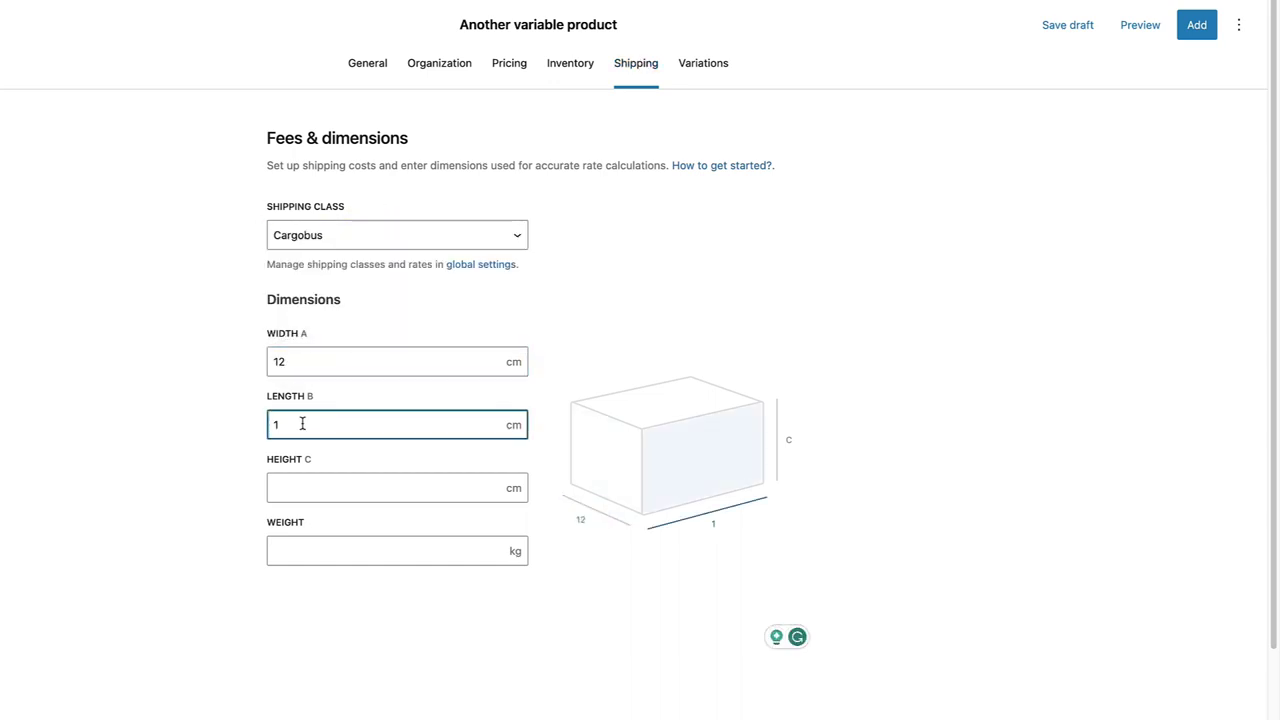
left_click(291, 487)
type("7")
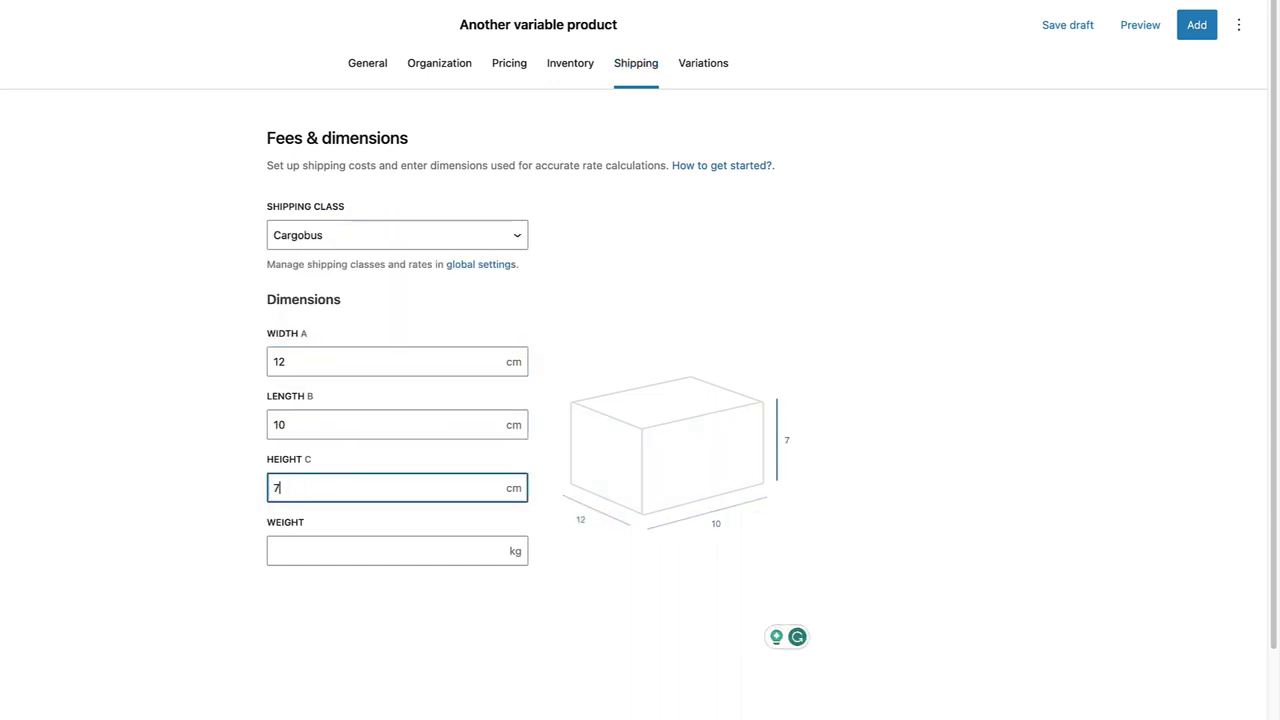
left_click(331, 547)
type("8")
left_click(77, 363)
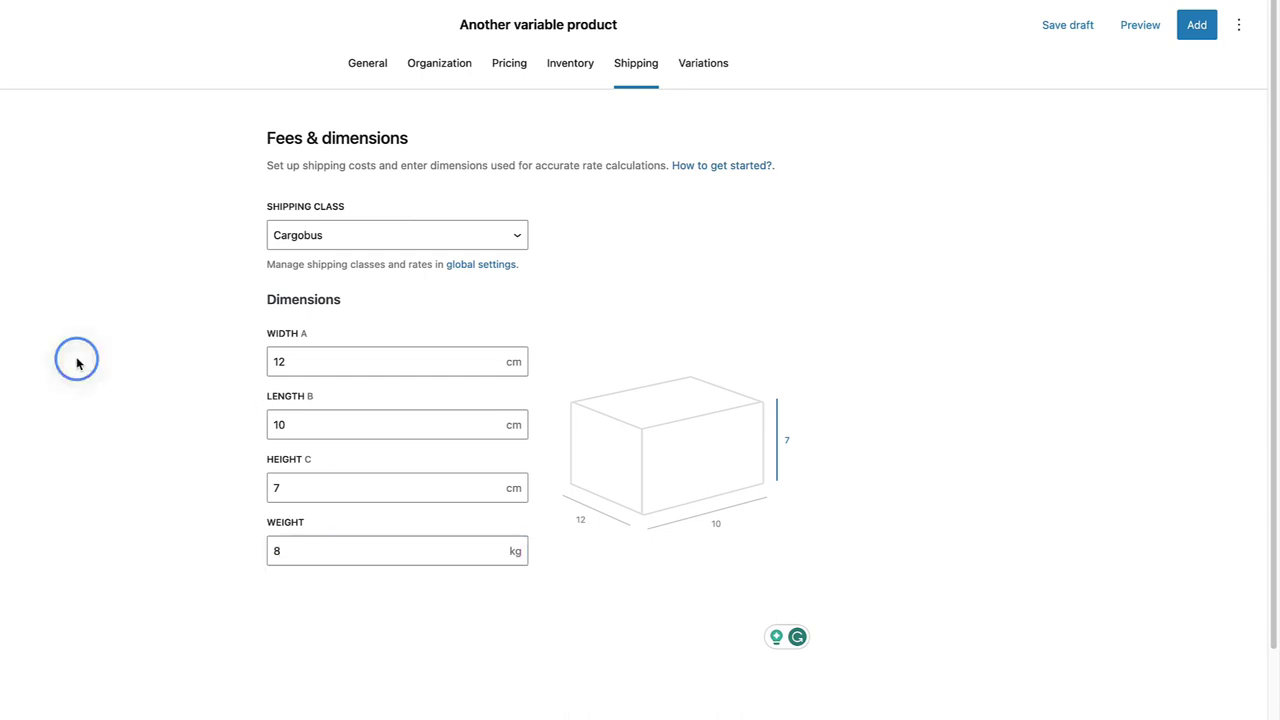
Step: Begin adding variation options with Color as the attribute, then cancel the dialog
left_click(700, 66)
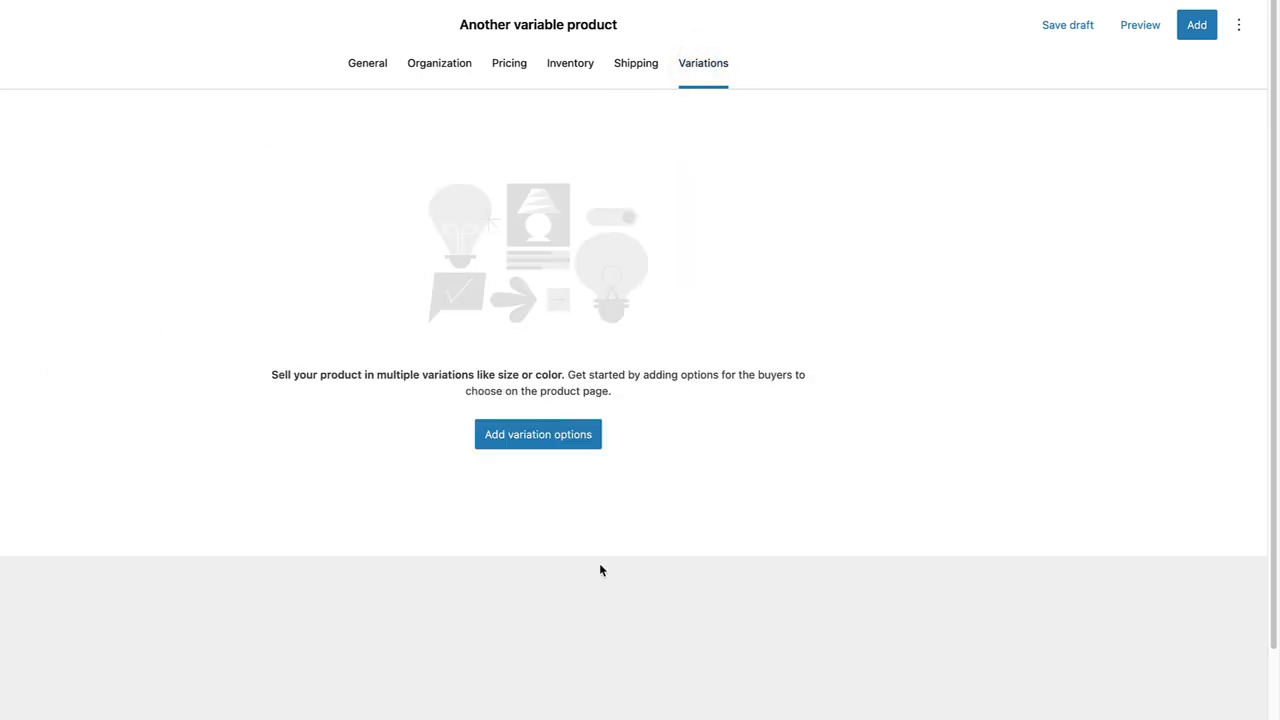
left_click(531, 440)
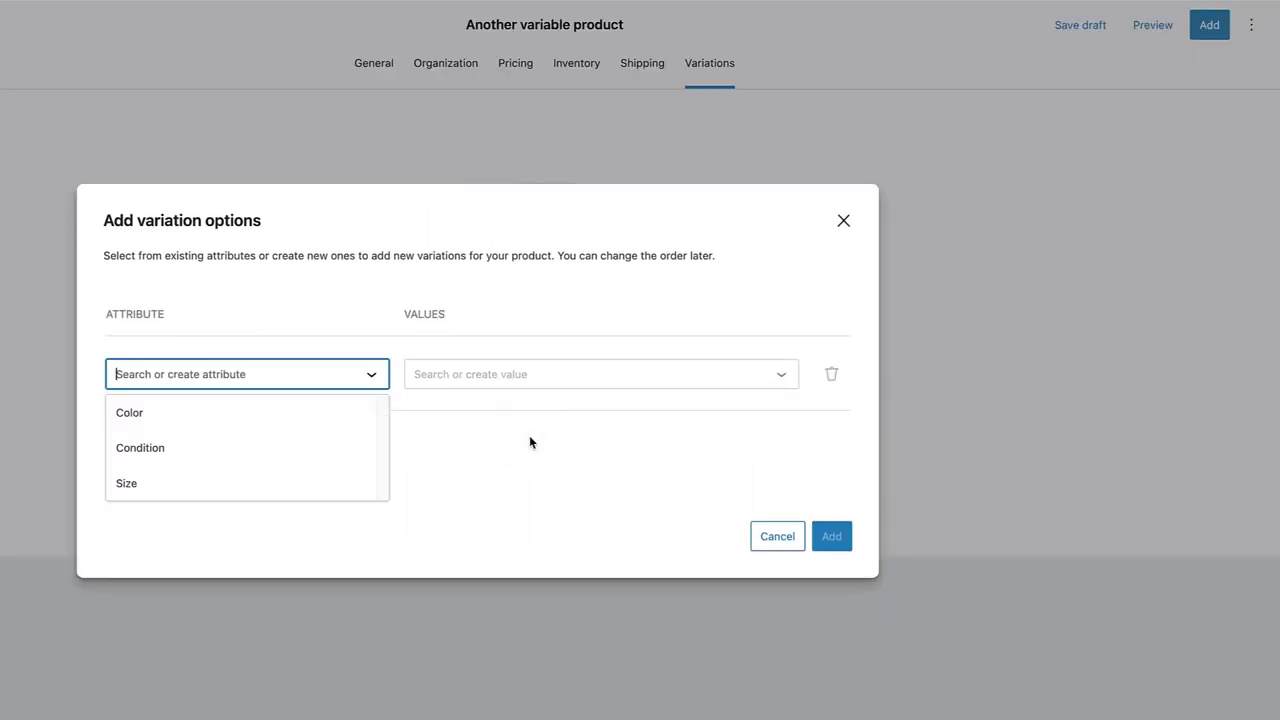
left_click(122, 412)
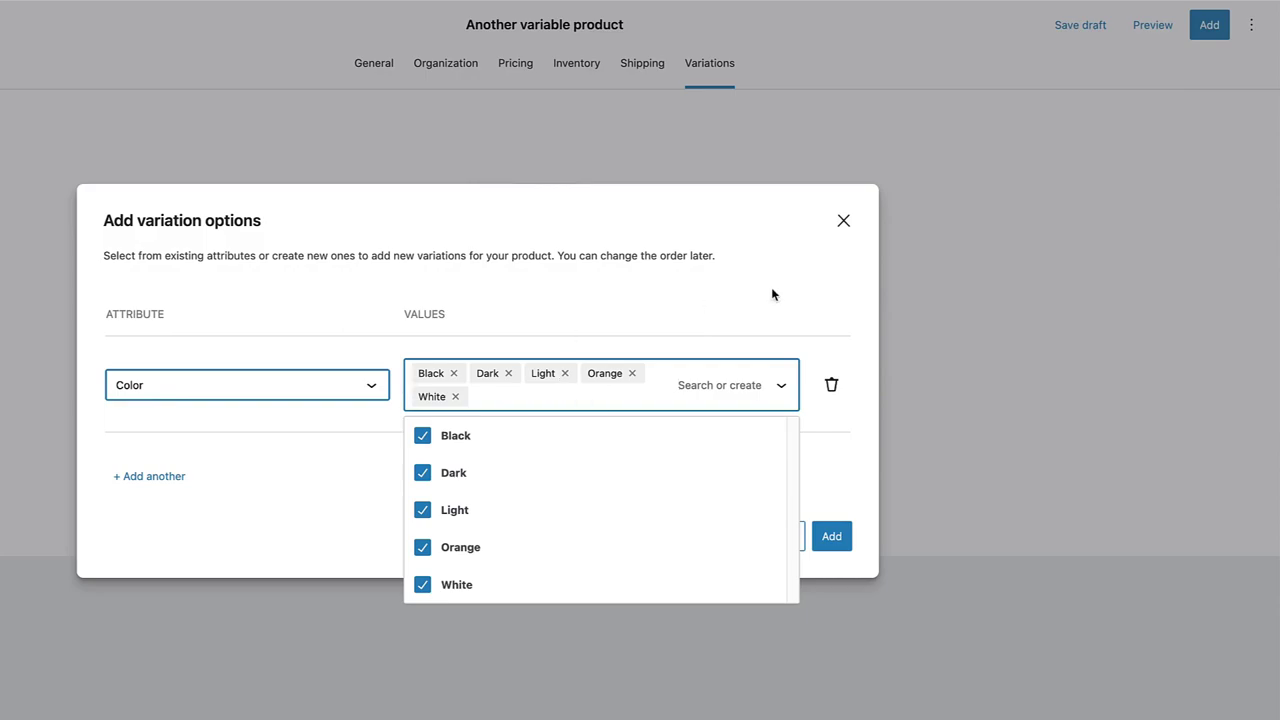
left_click(836, 221)
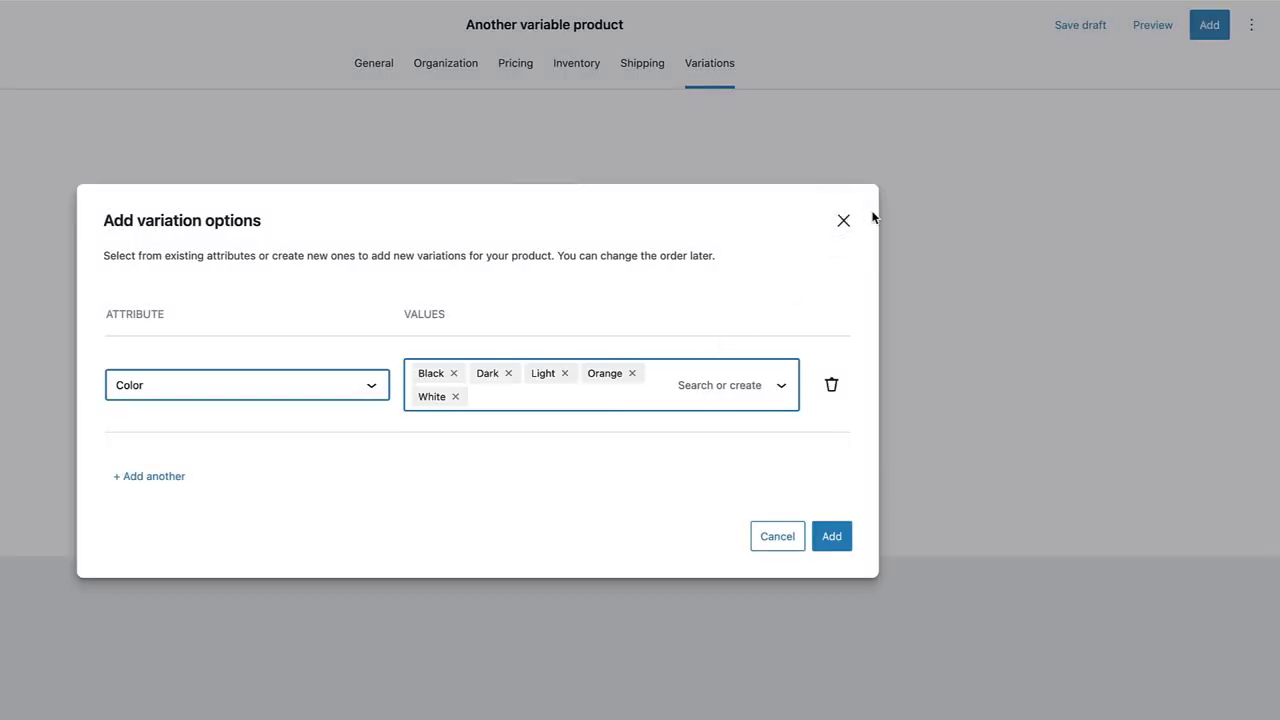
left_click(843, 220)
Step: Confirm discarding the Color choice and reopen a blank Add variation options form
left_click(630, 400)
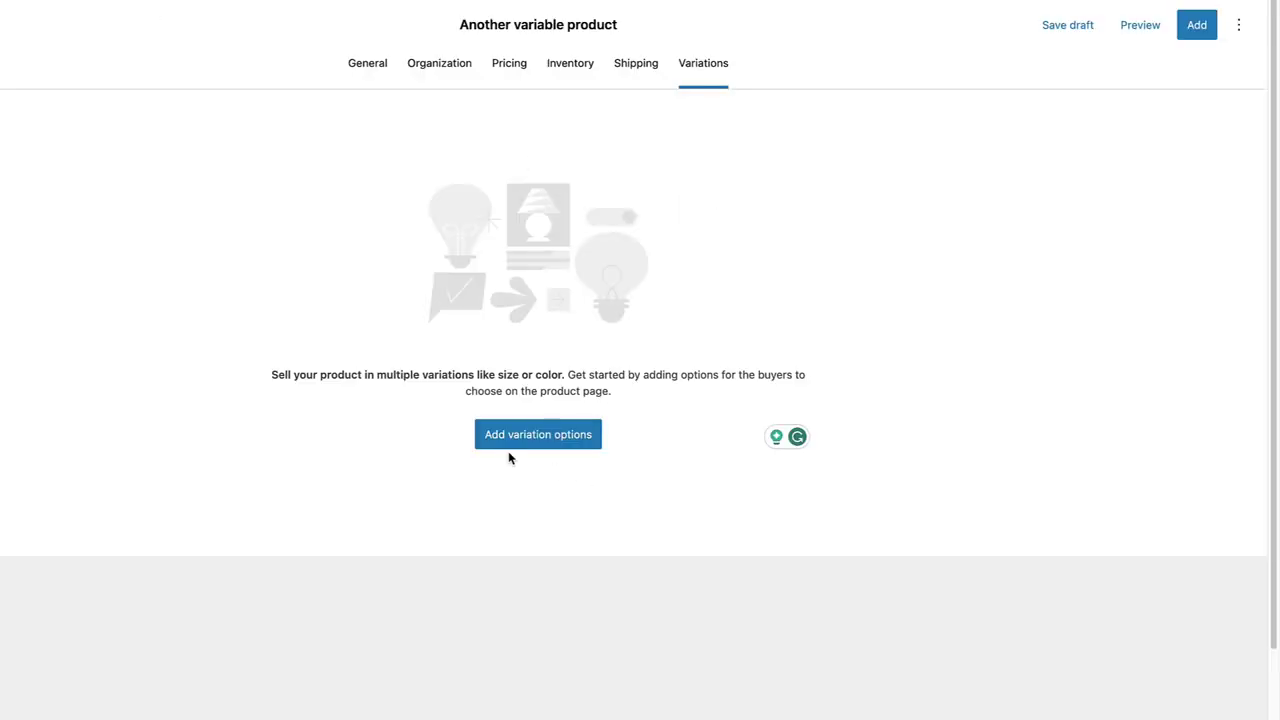
left_click(511, 434)
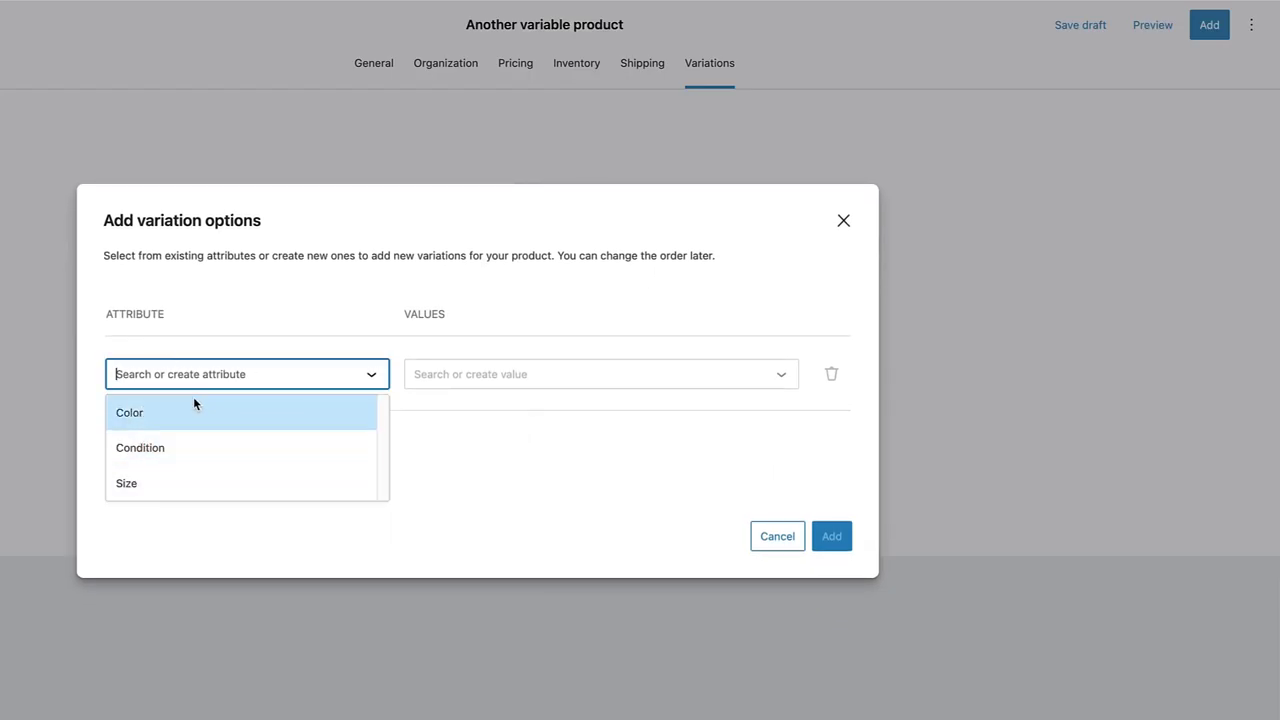
Step: Create a new Demo attribute with values X and Z
type("Demo")
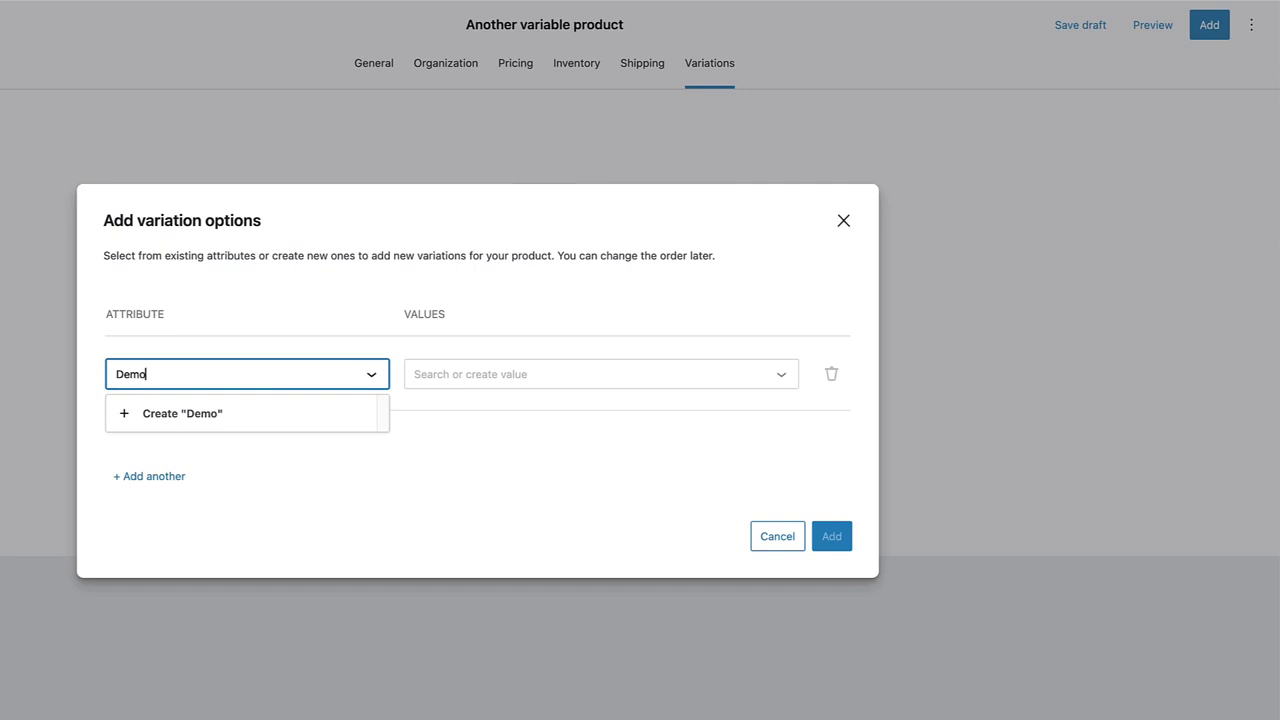
left_click(186, 423)
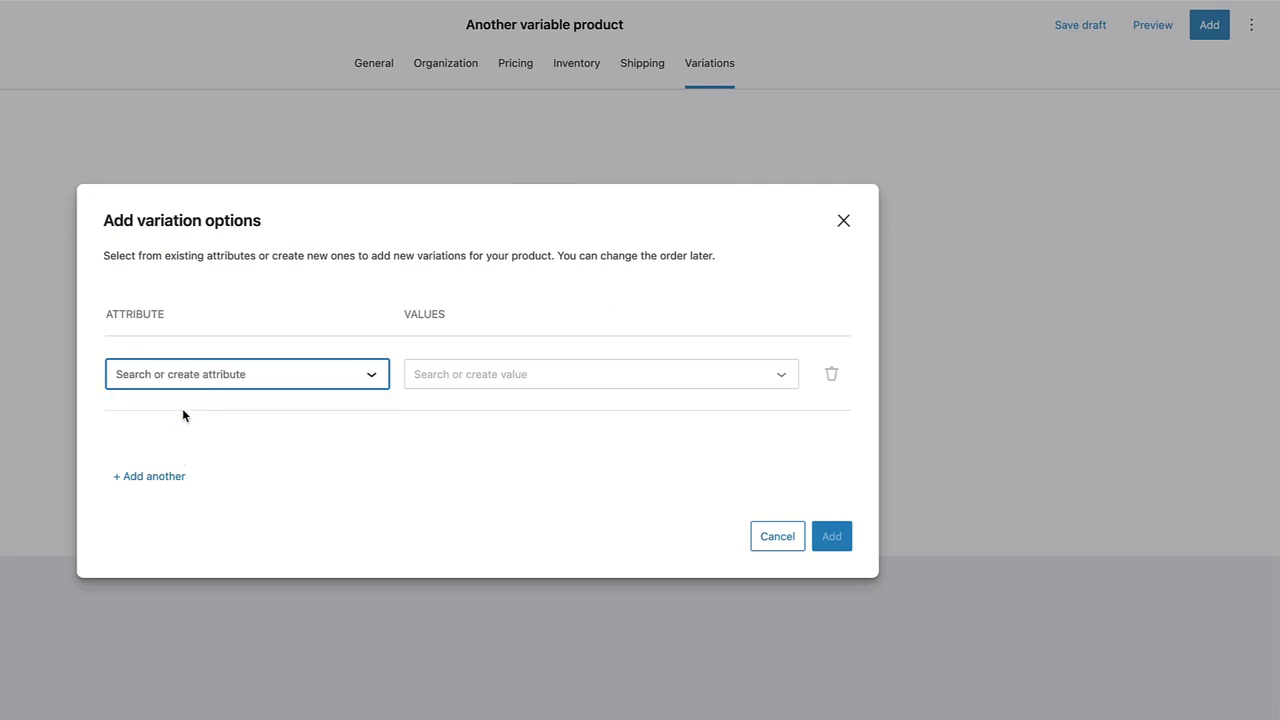
left_click(457, 376)
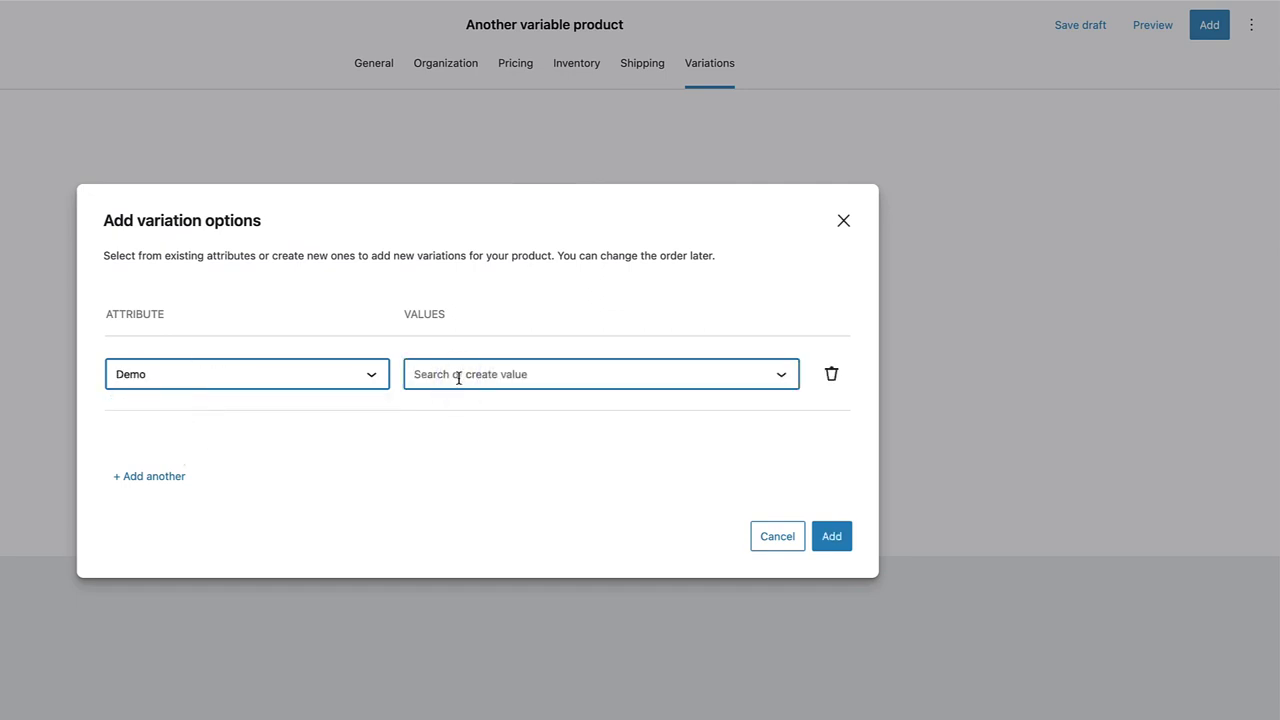
type("X")
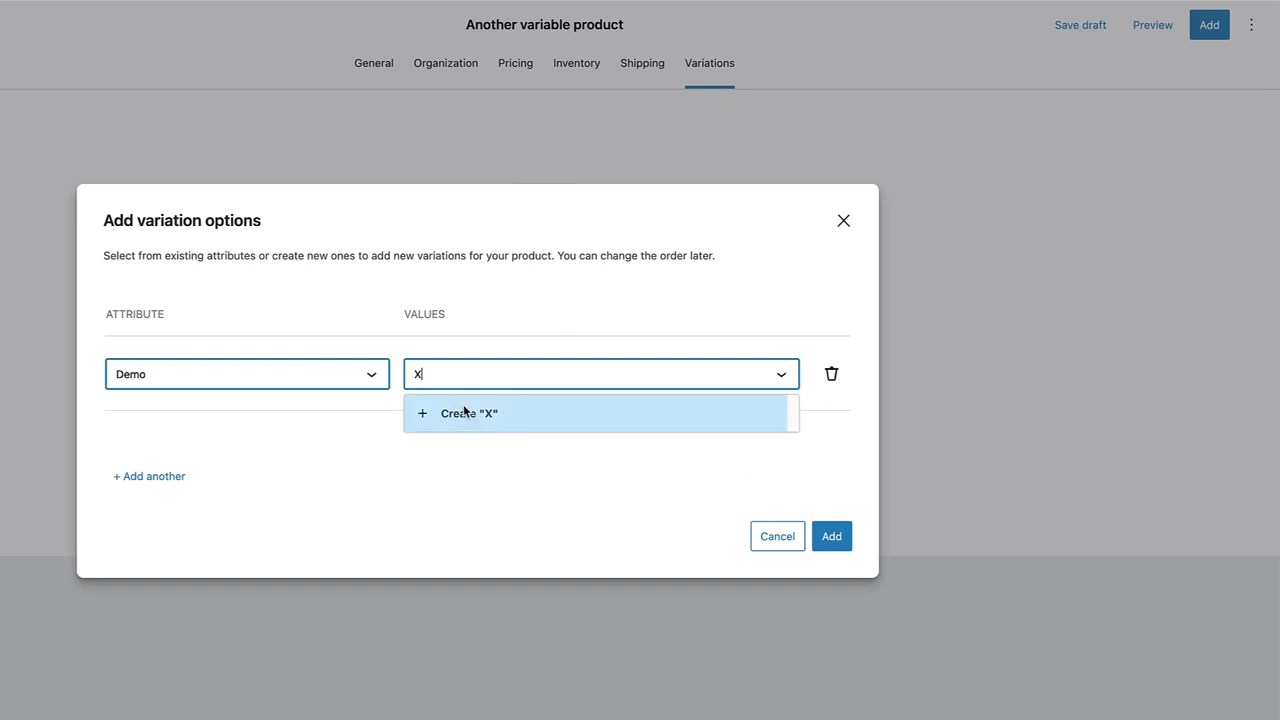
left_click(464, 410)
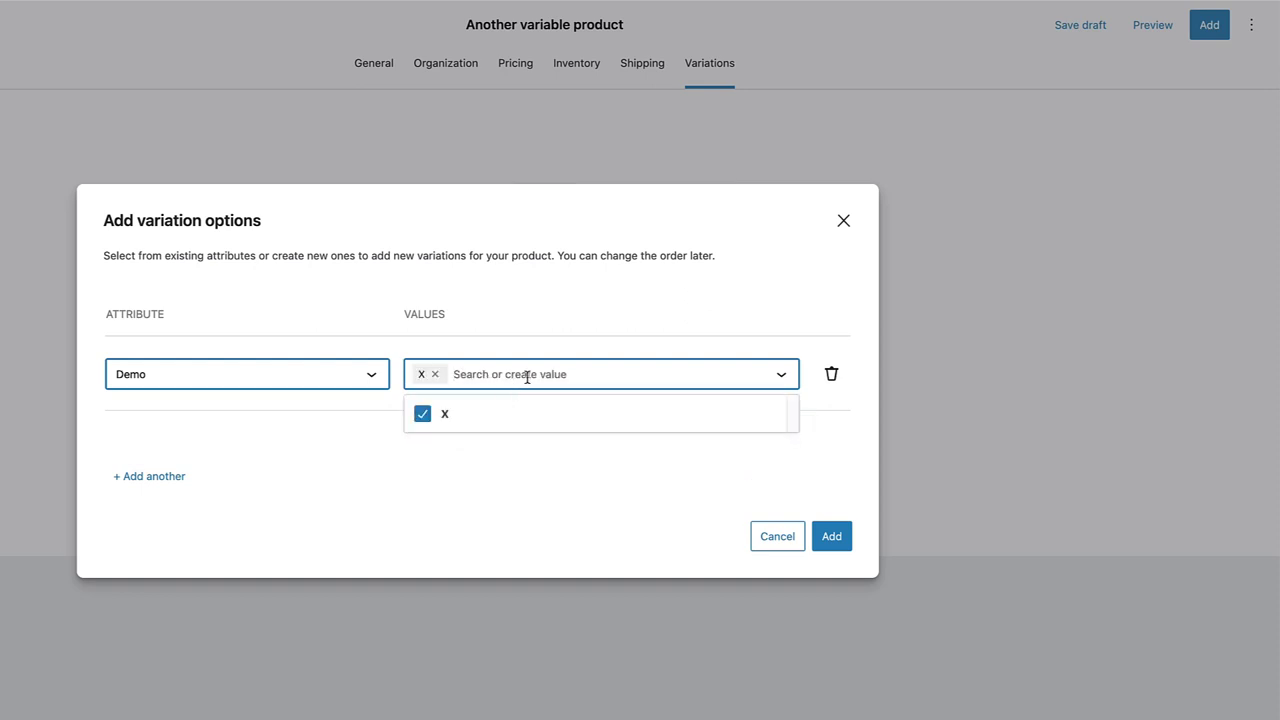
type("Z")
left_click(450, 413)
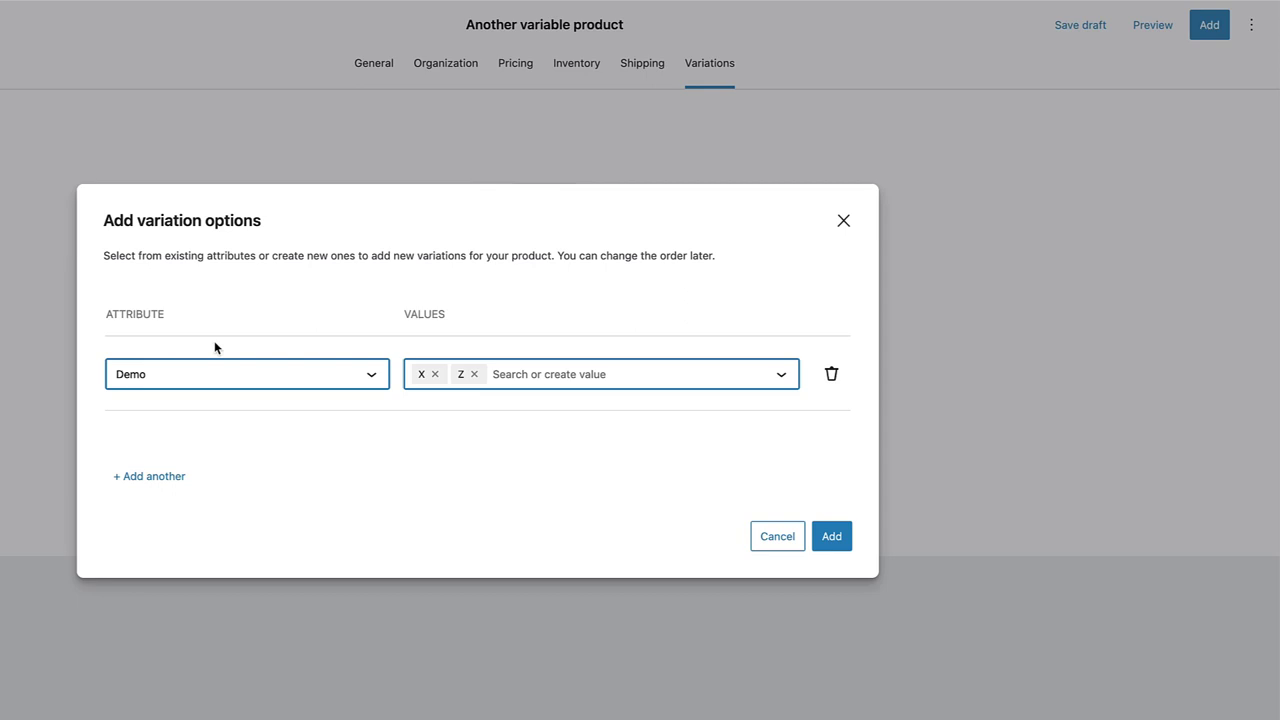
Step: Add Color with only Black and Dark, dropping Light, Orange and White, and generate variations
left_click(149, 474)
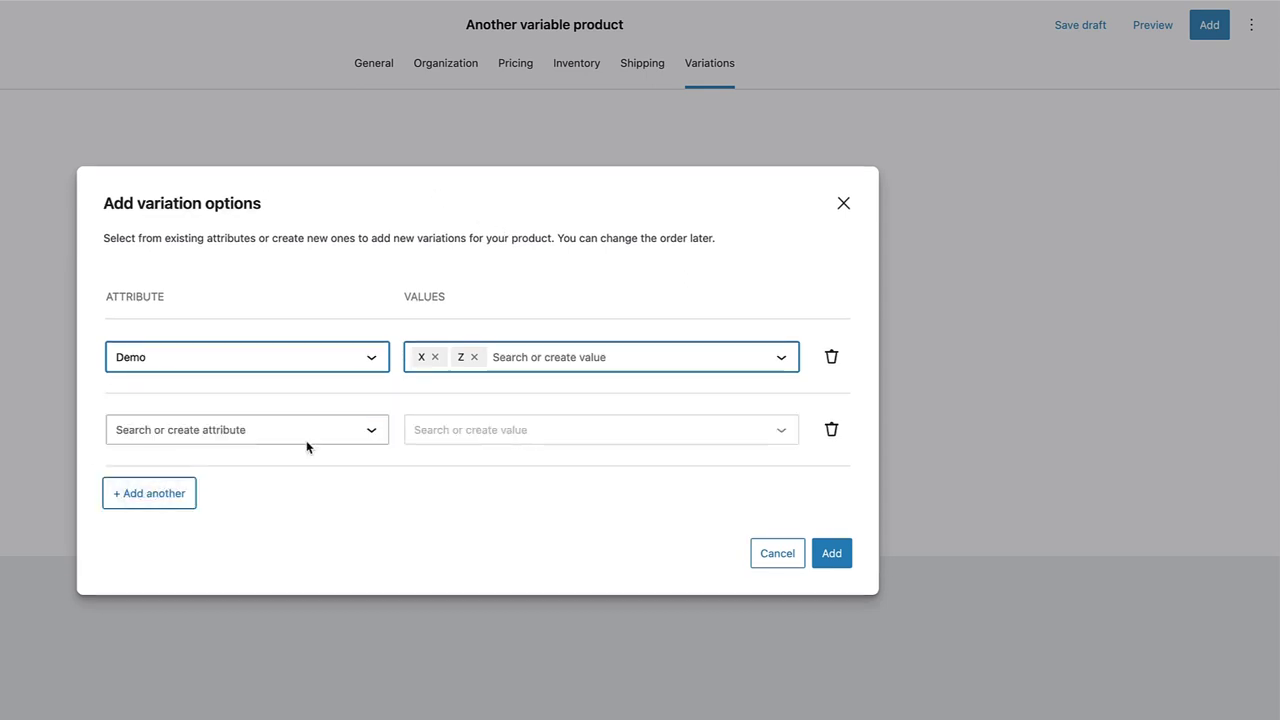
left_click(197, 426)
left_click(143, 466)
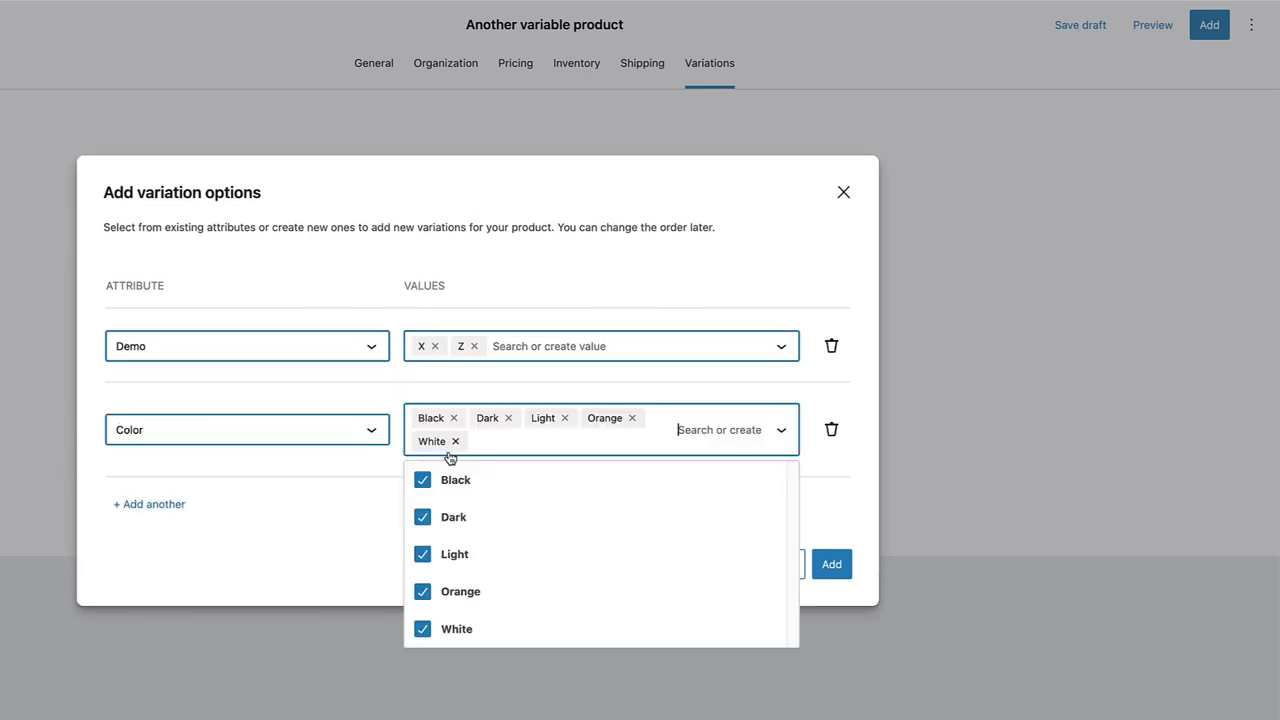
left_click(564, 418)
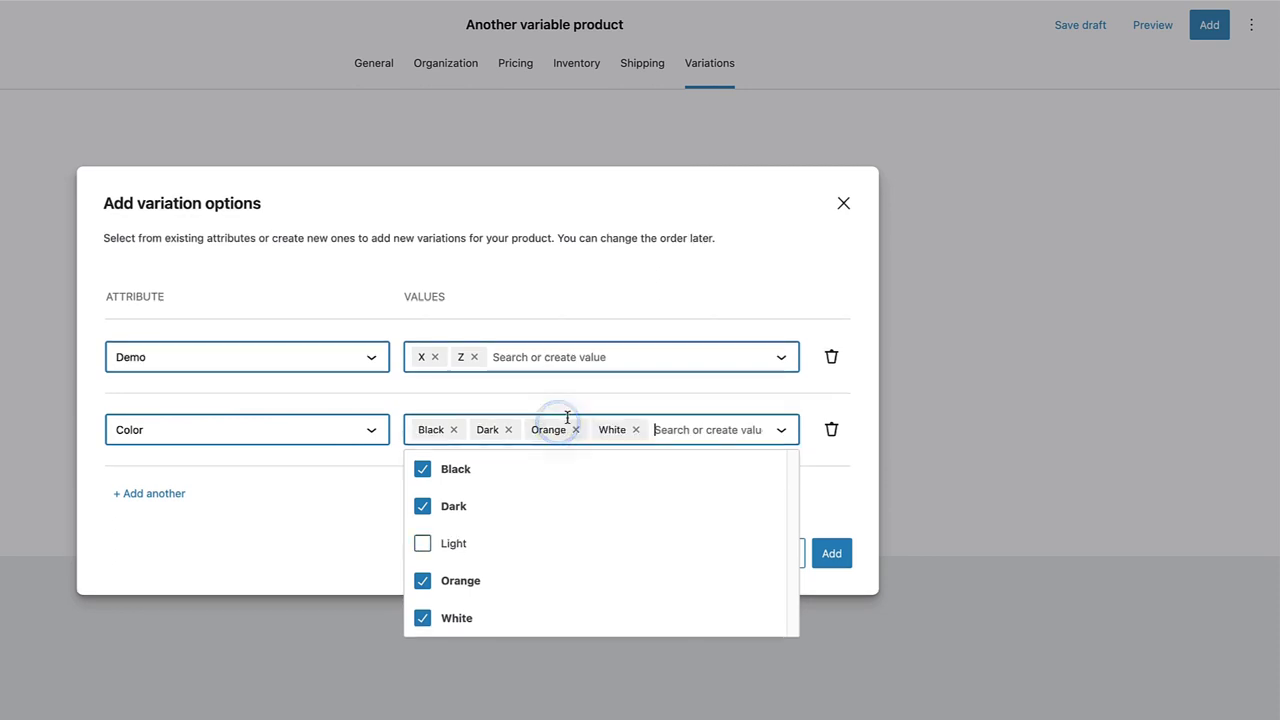
left_click(579, 430)
left_click(572, 430)
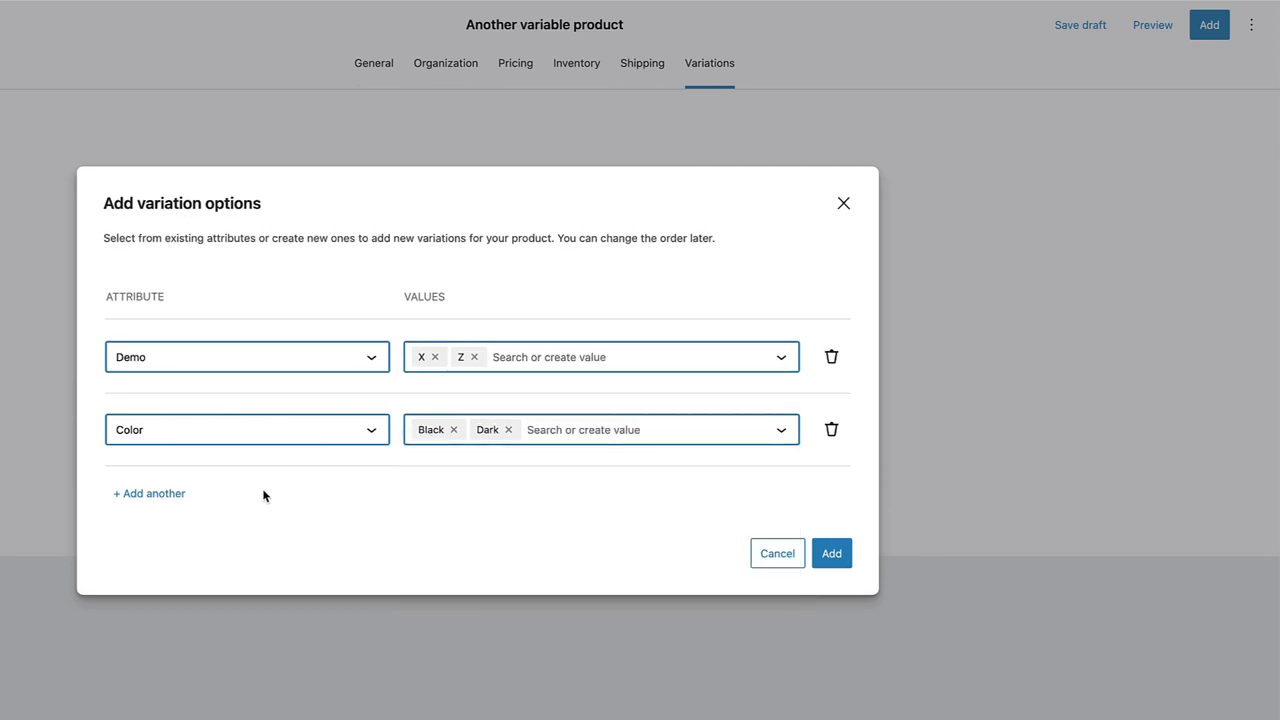
left_click(831, 553)
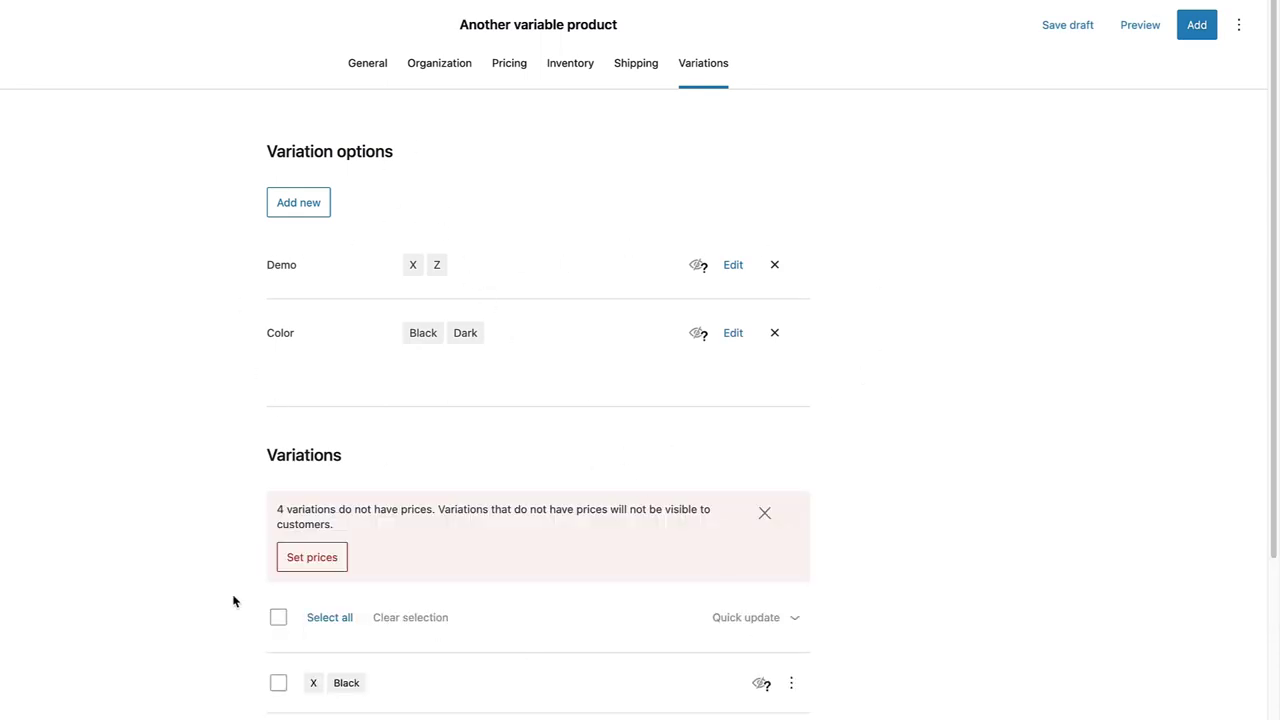
Step: Scroll down to the four unpriced variations: X Black, X Dark, Z Black and Z Dark
scroll(233, 601, "down", 5)
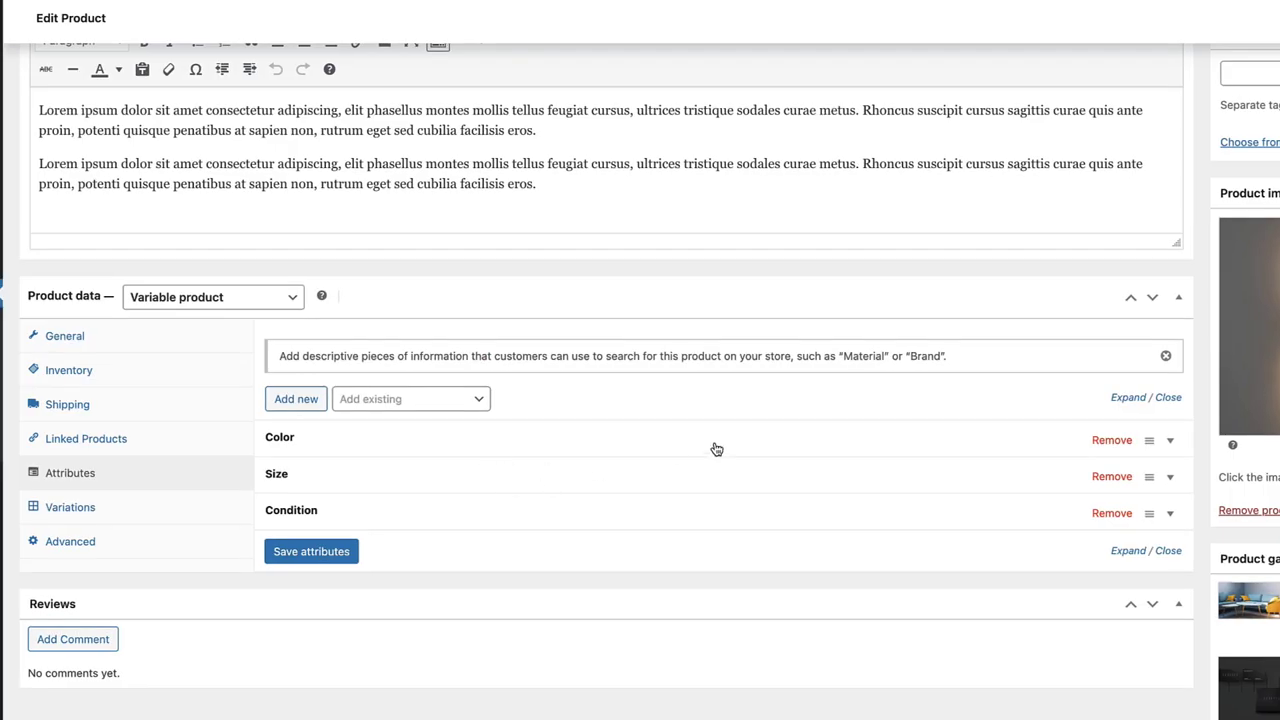
left_click(716, 449)
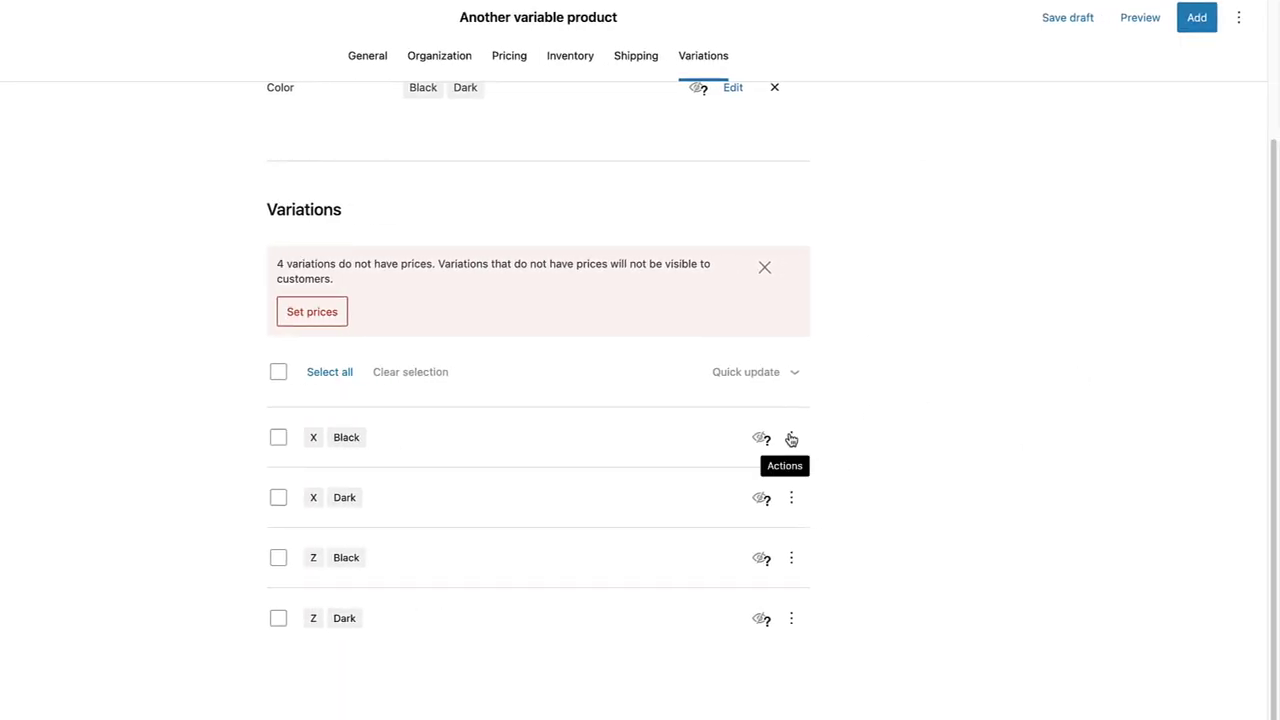
Step: Set the X Black list price to 12, then increase it by 10%
left_click(791, 439)
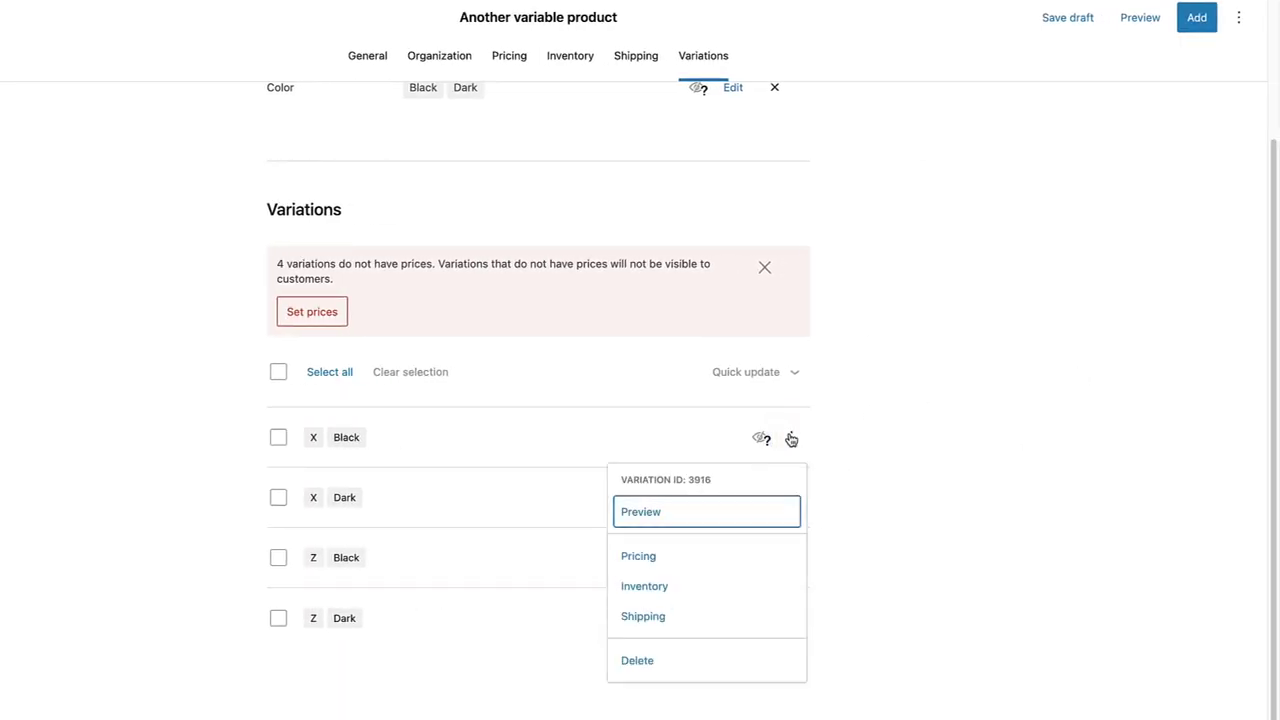
left_click(636, 558)
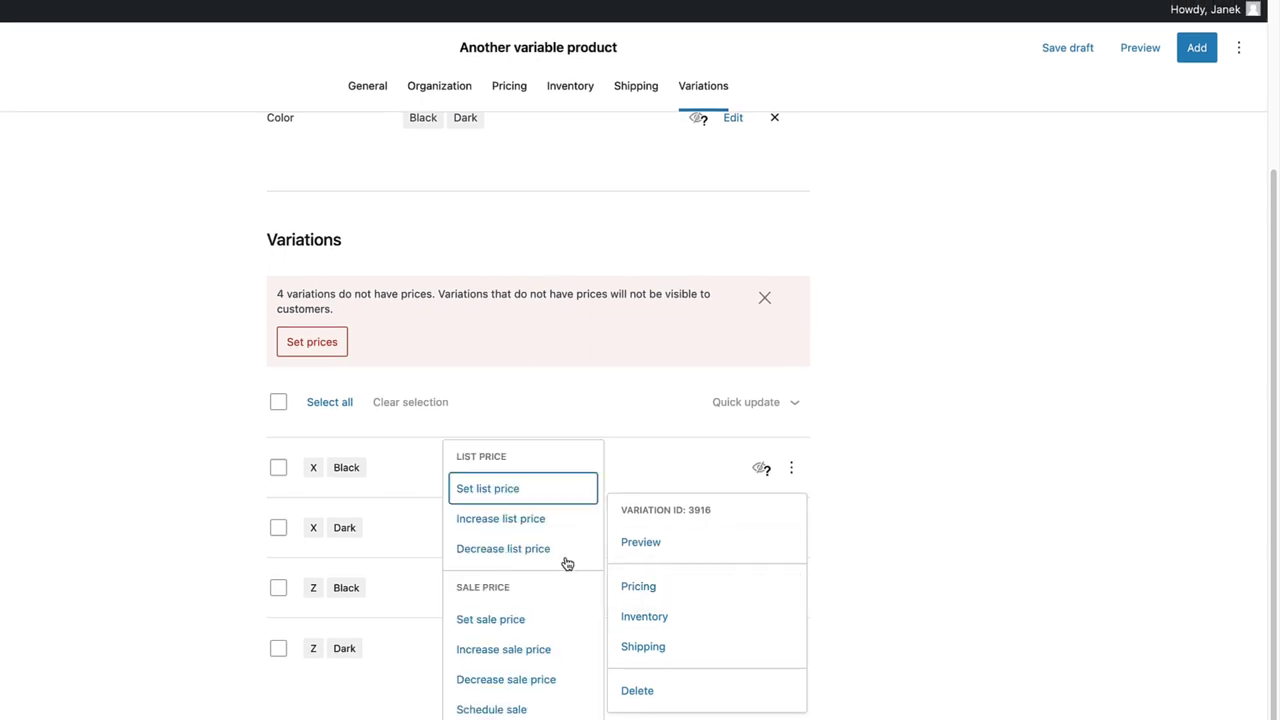
left_click(500, 489)
type("12")
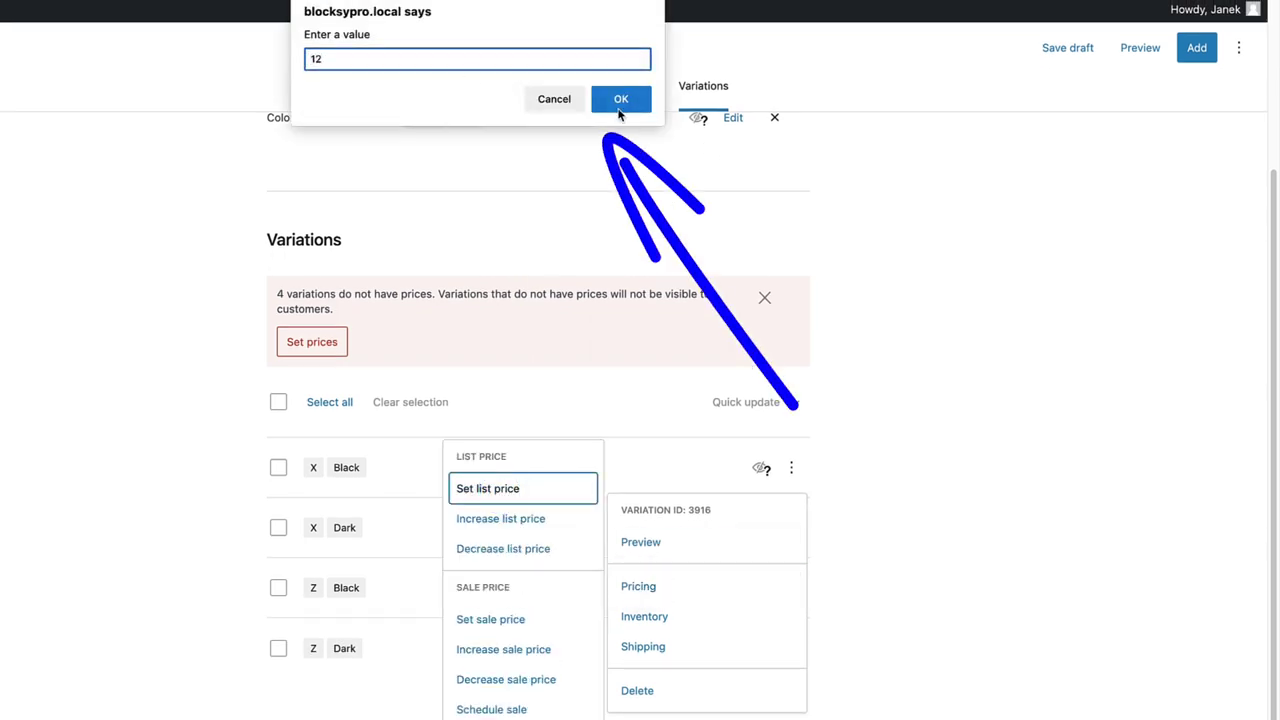
left_click(618, 100)
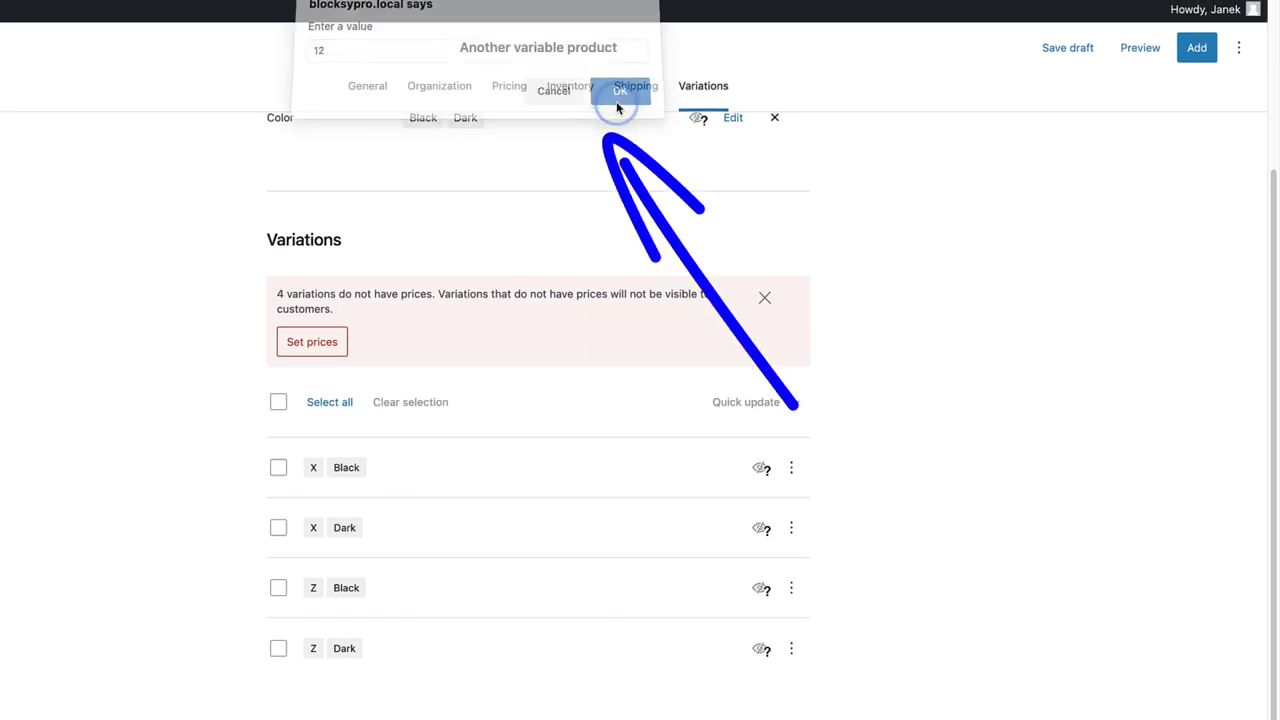
left_click(791, 467)
left_click(643, 585)
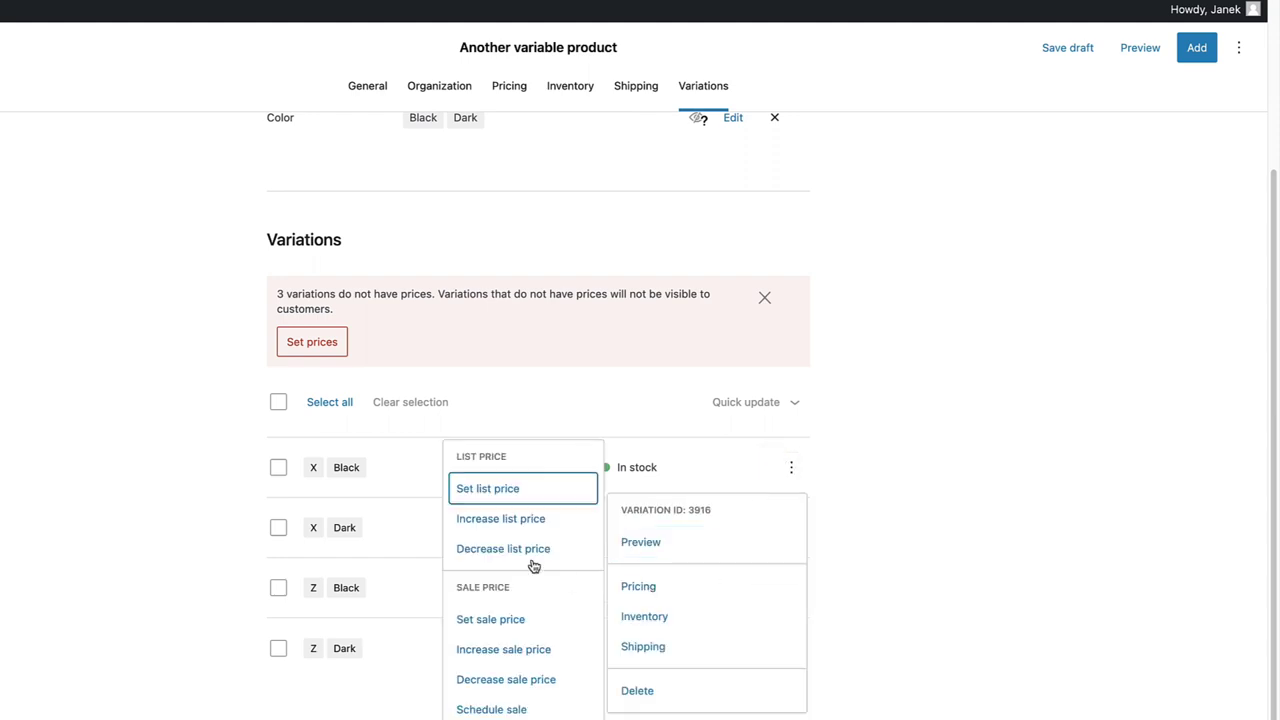
left_click(486, 519)
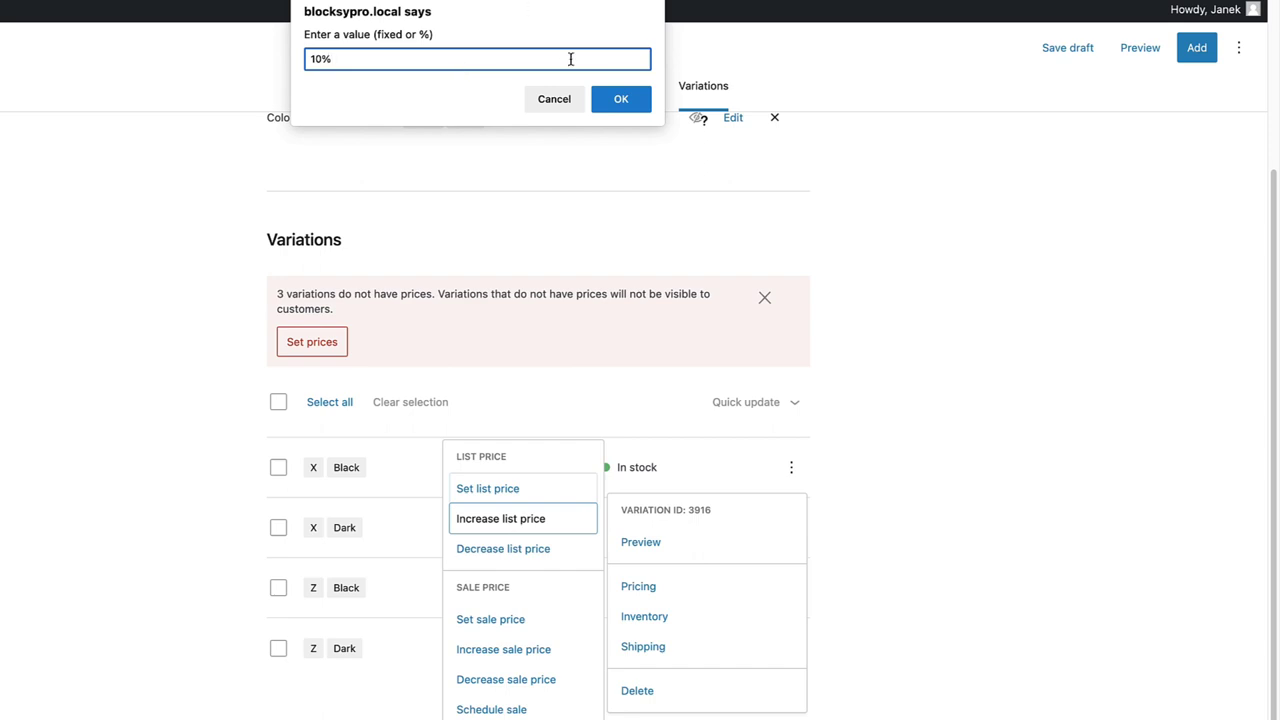
type("10%")
left_click(618, 98)
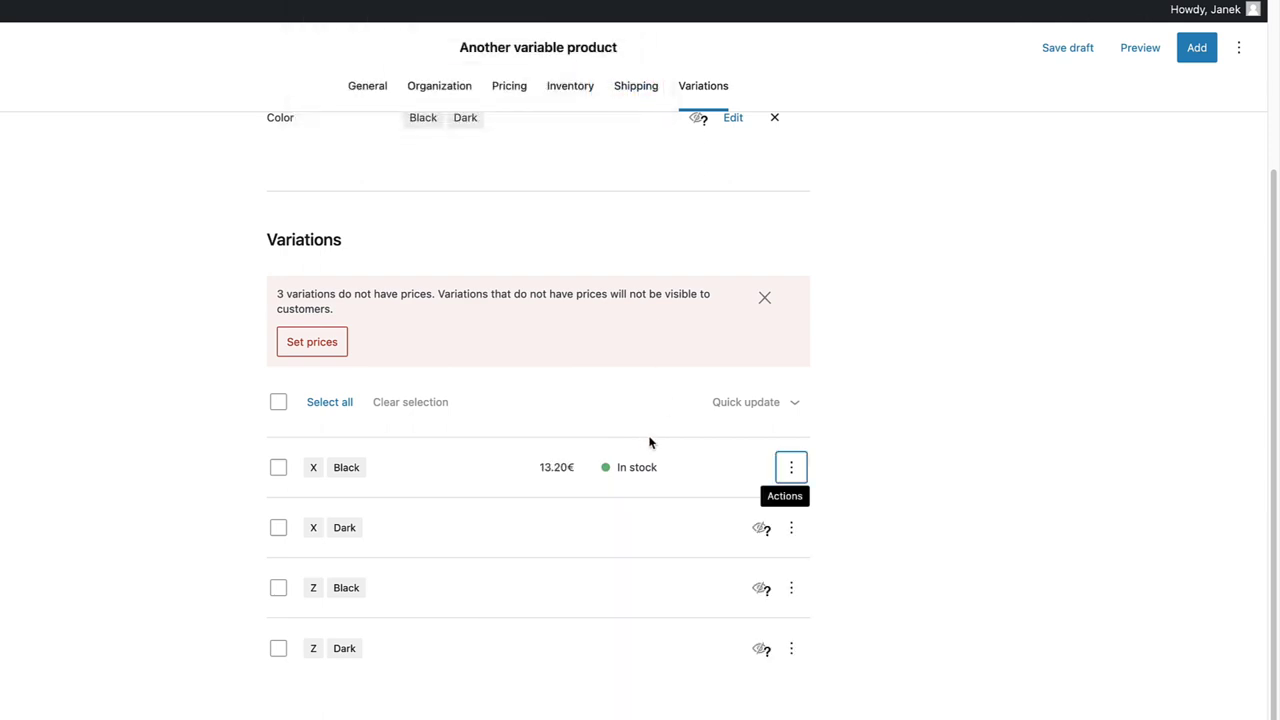
Step: Decrease the X Black list price by 3.20, bringing it to 10.00€
left_click(788, 470)
left_click(655, 590)
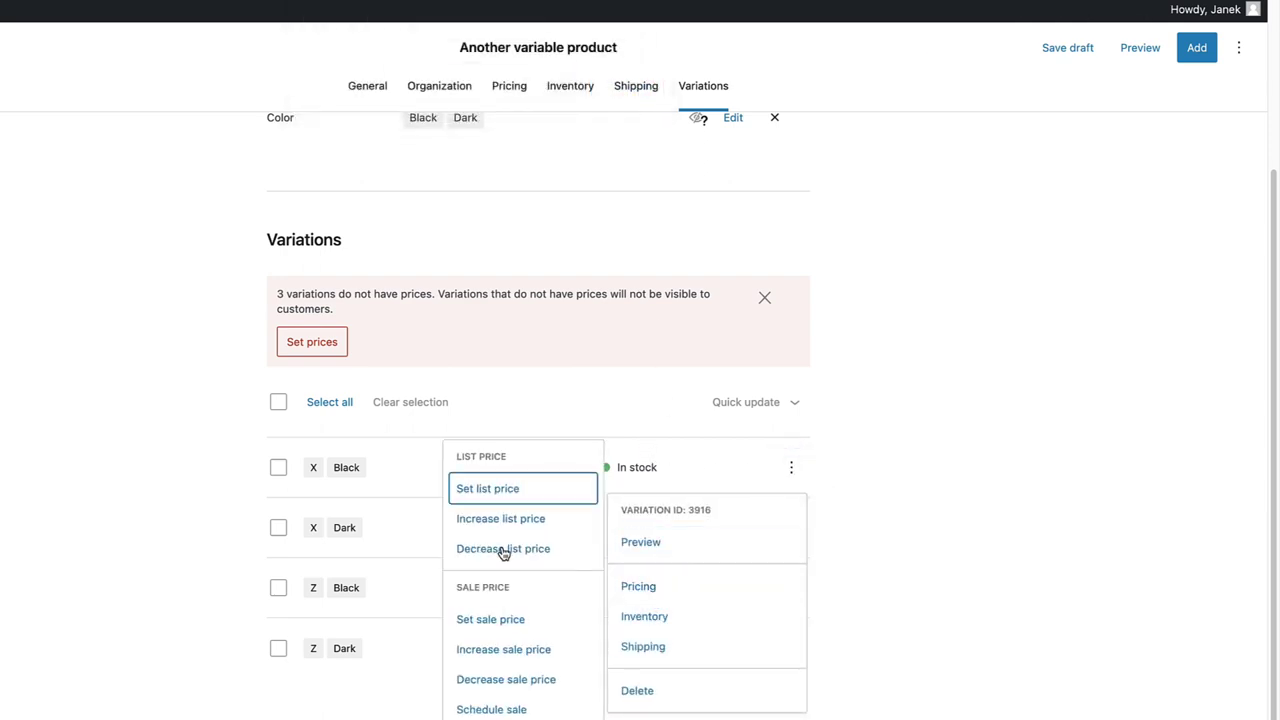
left_click(504, 549)
type("20")
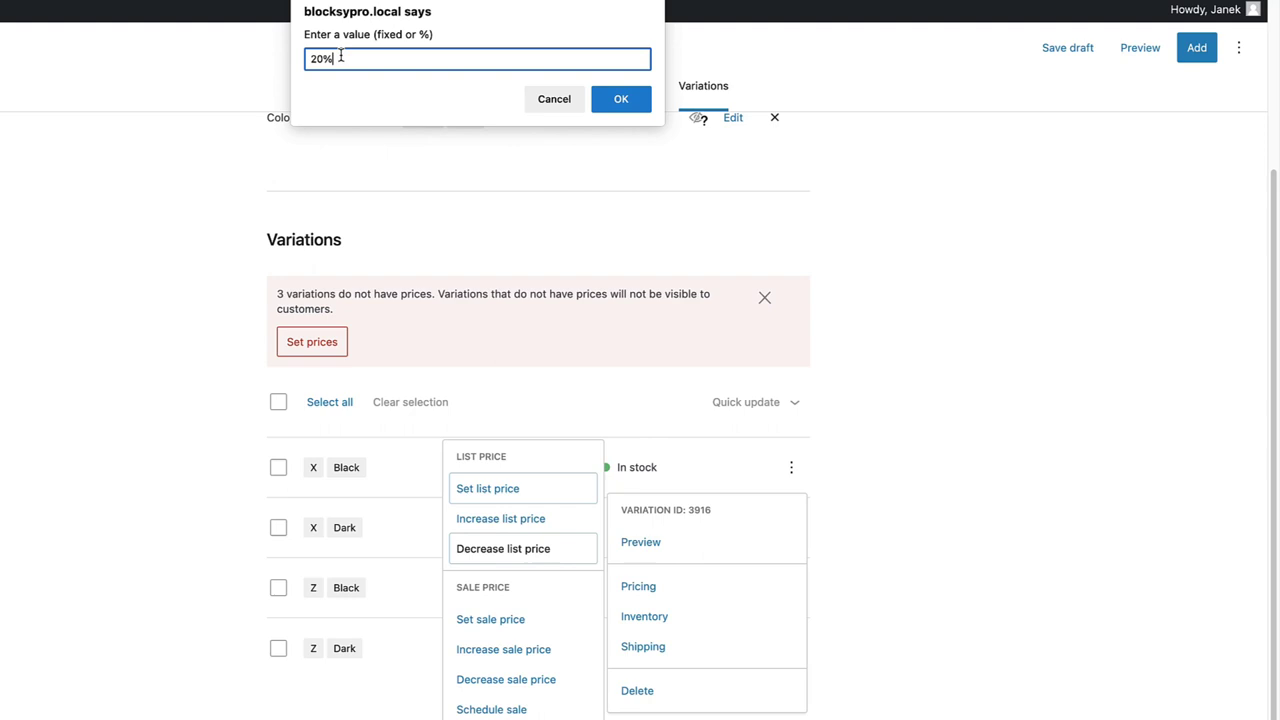
left_click_drag(340, 57, 321, 28)
type("3.20")
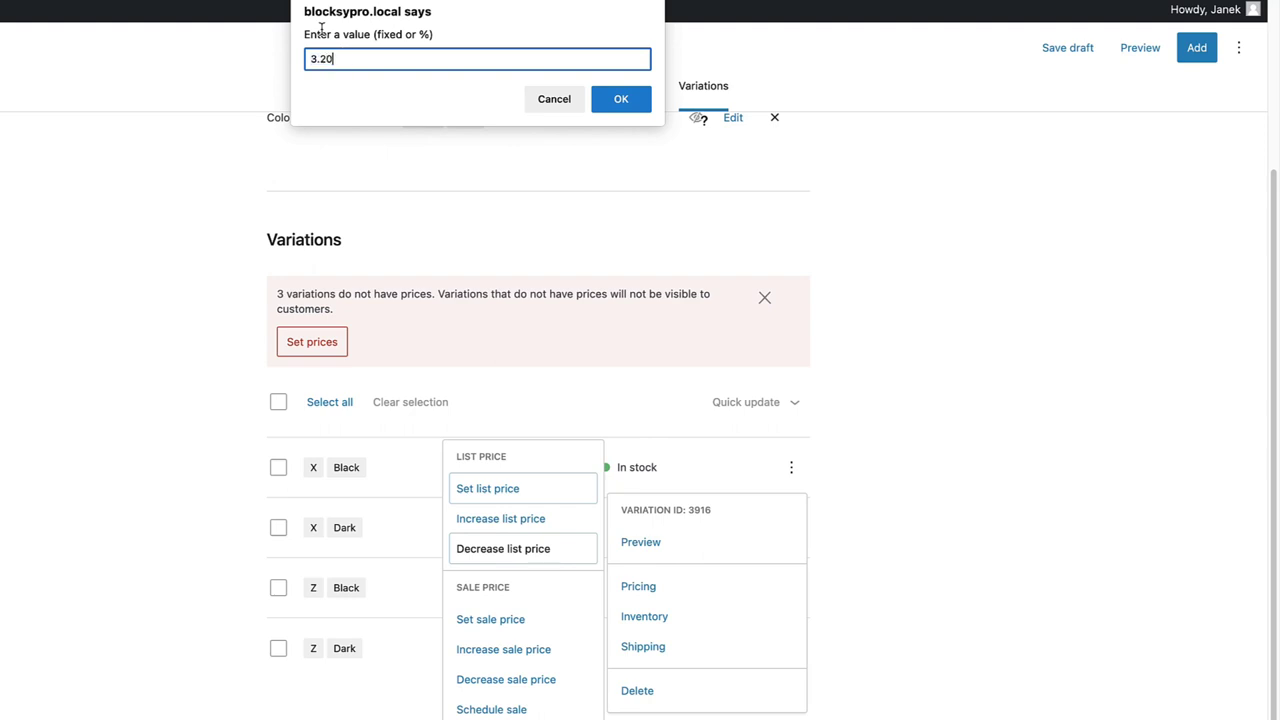
left_click(621, 99)
Step: Price X Dark at 12.00€ and both Z Black and Z Dark at 15.00€
left_click(791, 527)
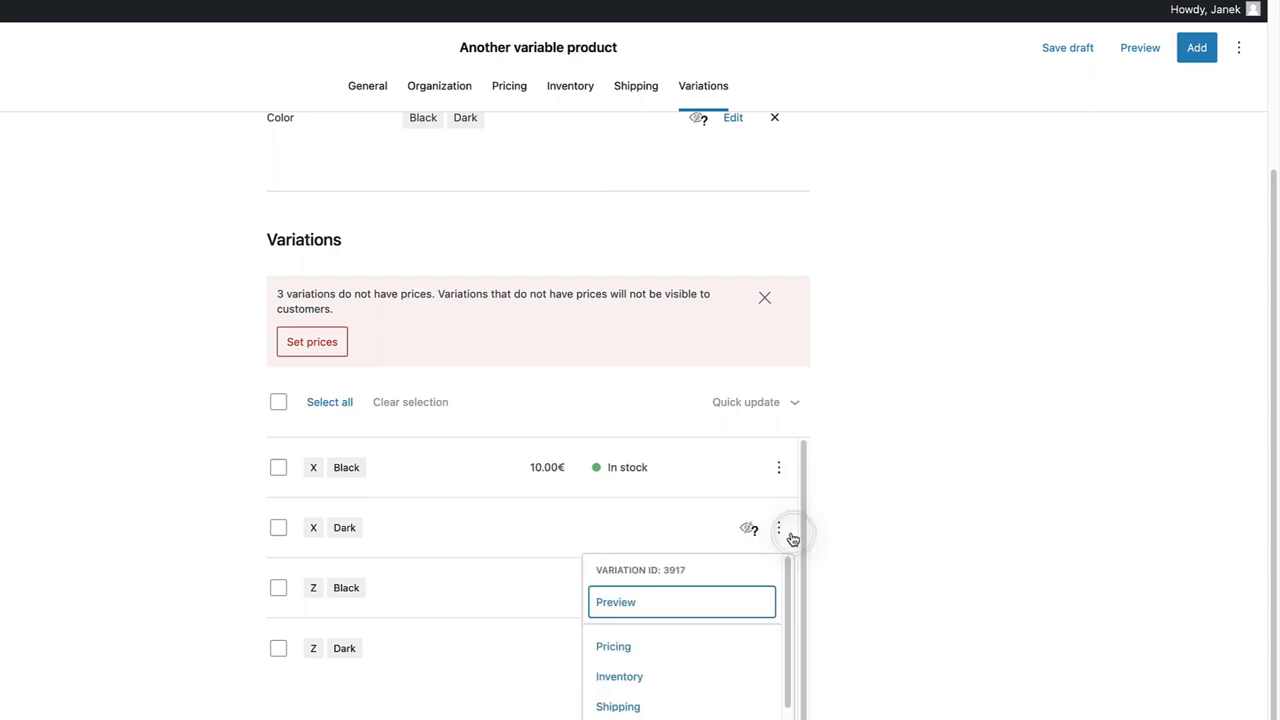
left_click(614, 646)
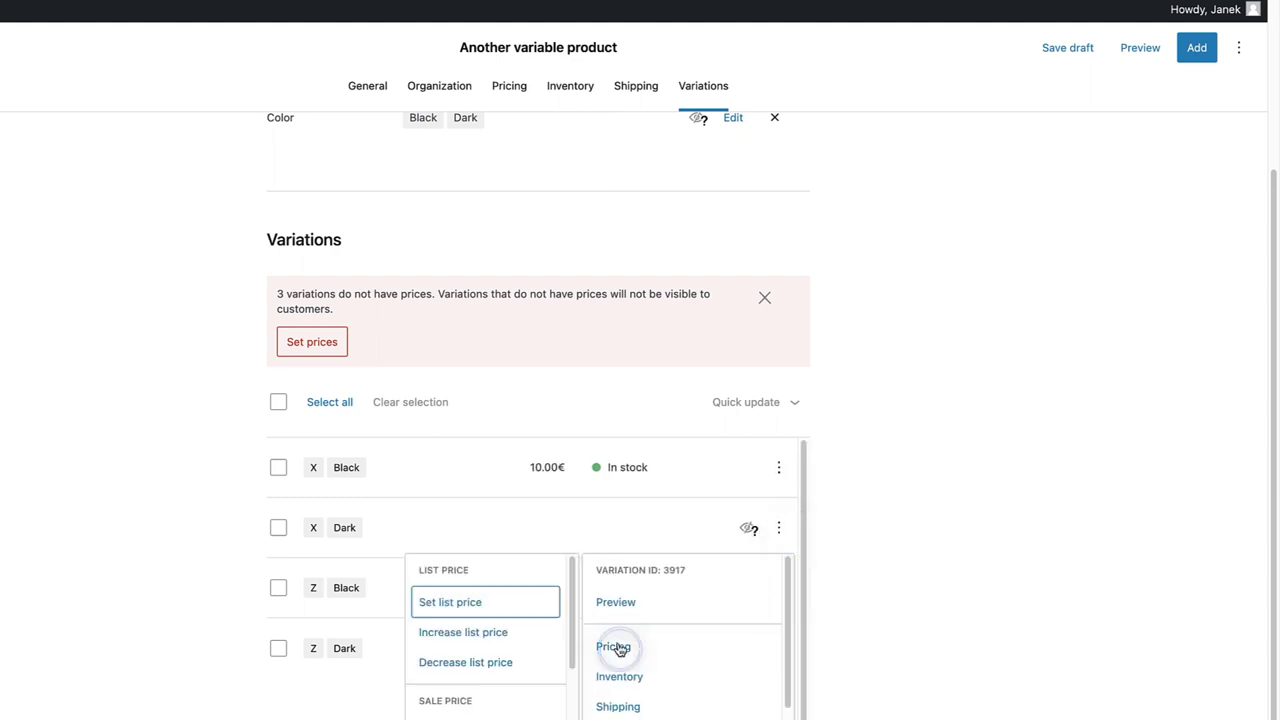
left_click(430, 605)
left_click(779, 588)
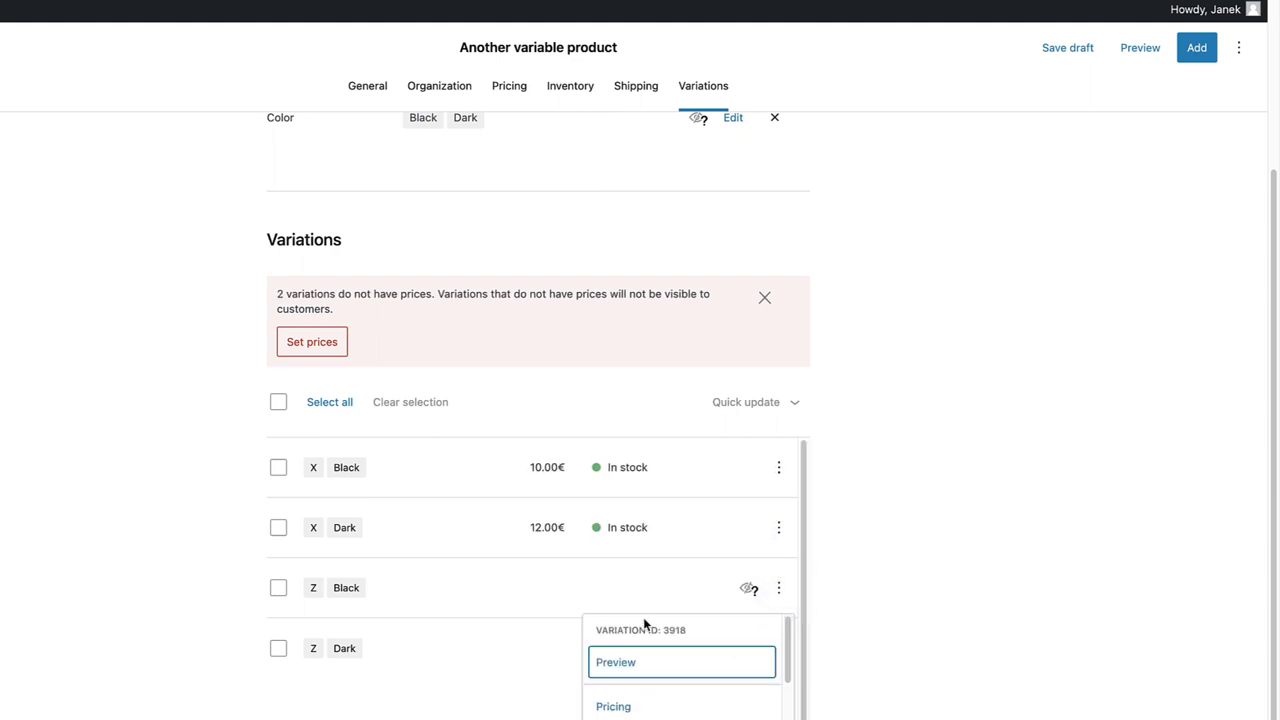
left_click(614, 706)
left_click(440, 712)
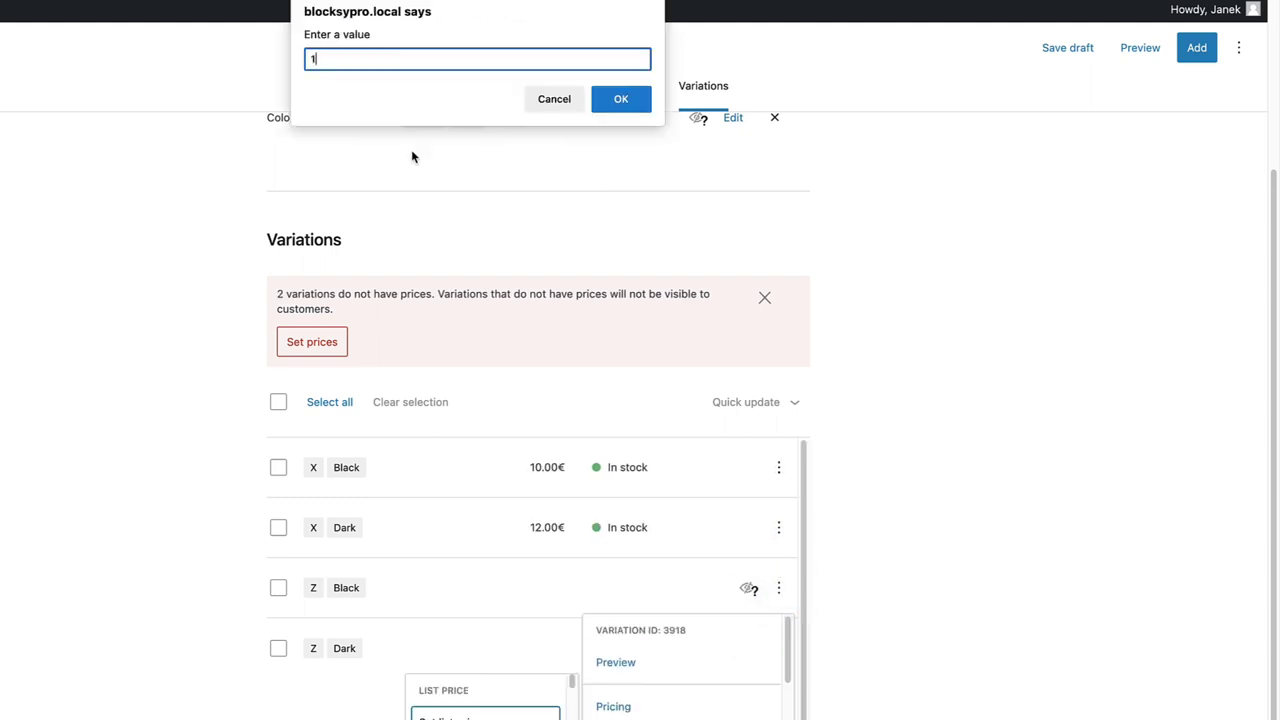
type("15")
left_click(608, 95)
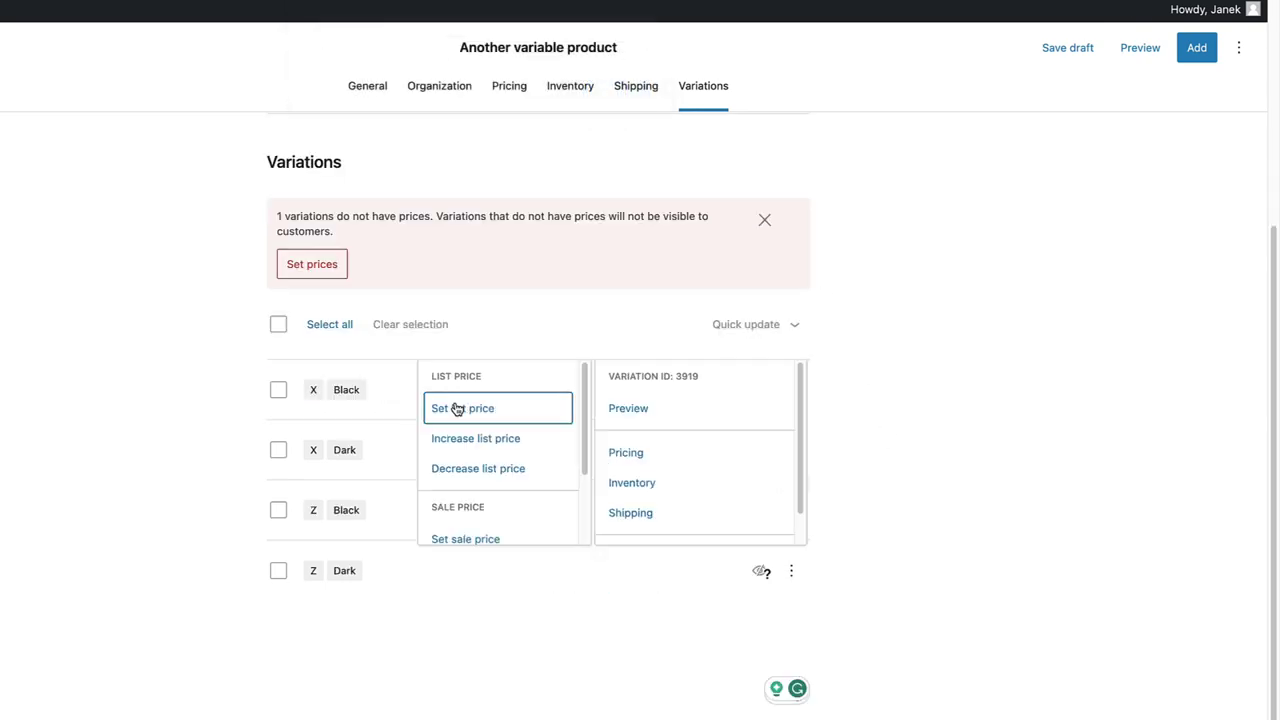
left_click(459, 408)
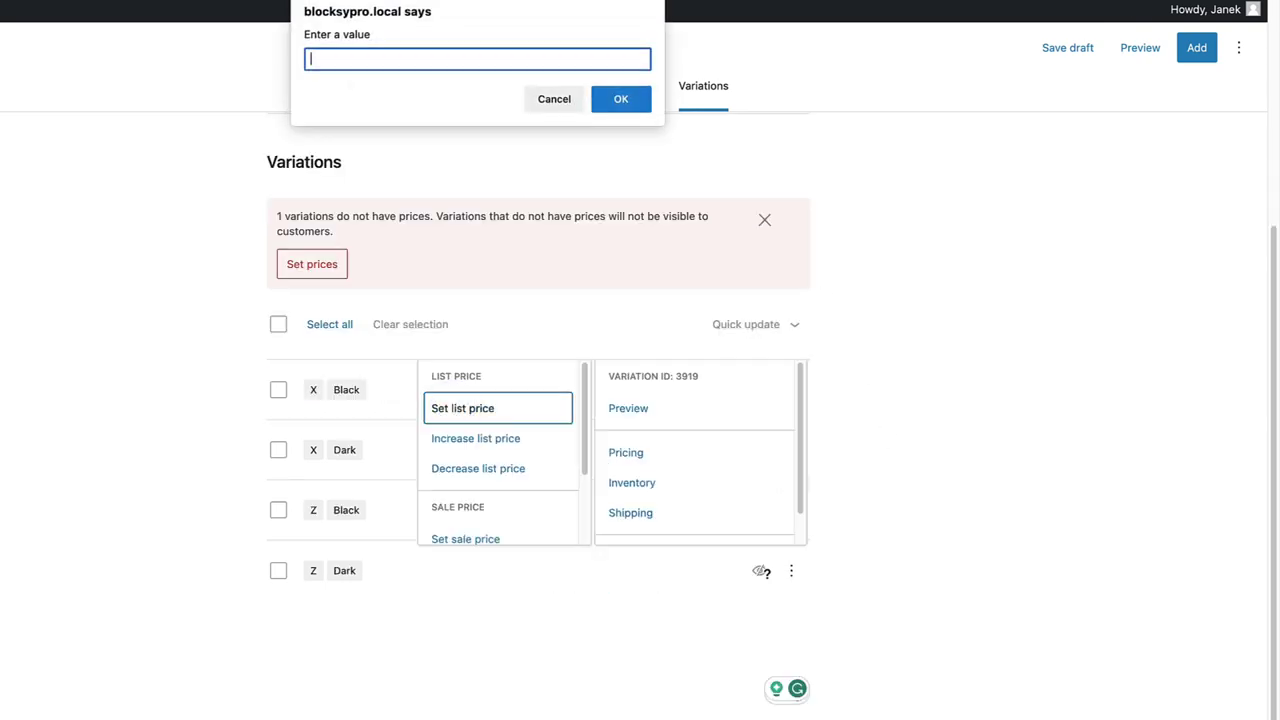
type("15")
key("Return")
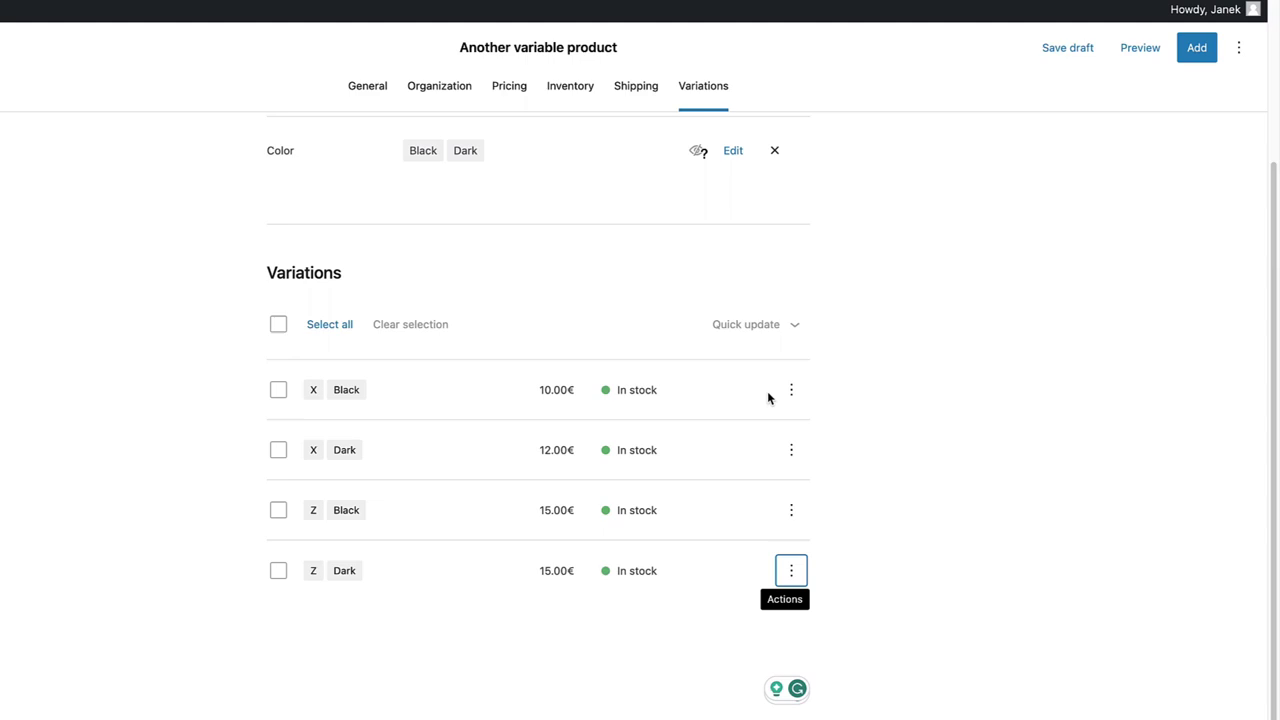
Step: Set stock quantities of 11 for X Black and 13 for X Dark
left_click(791, 390)
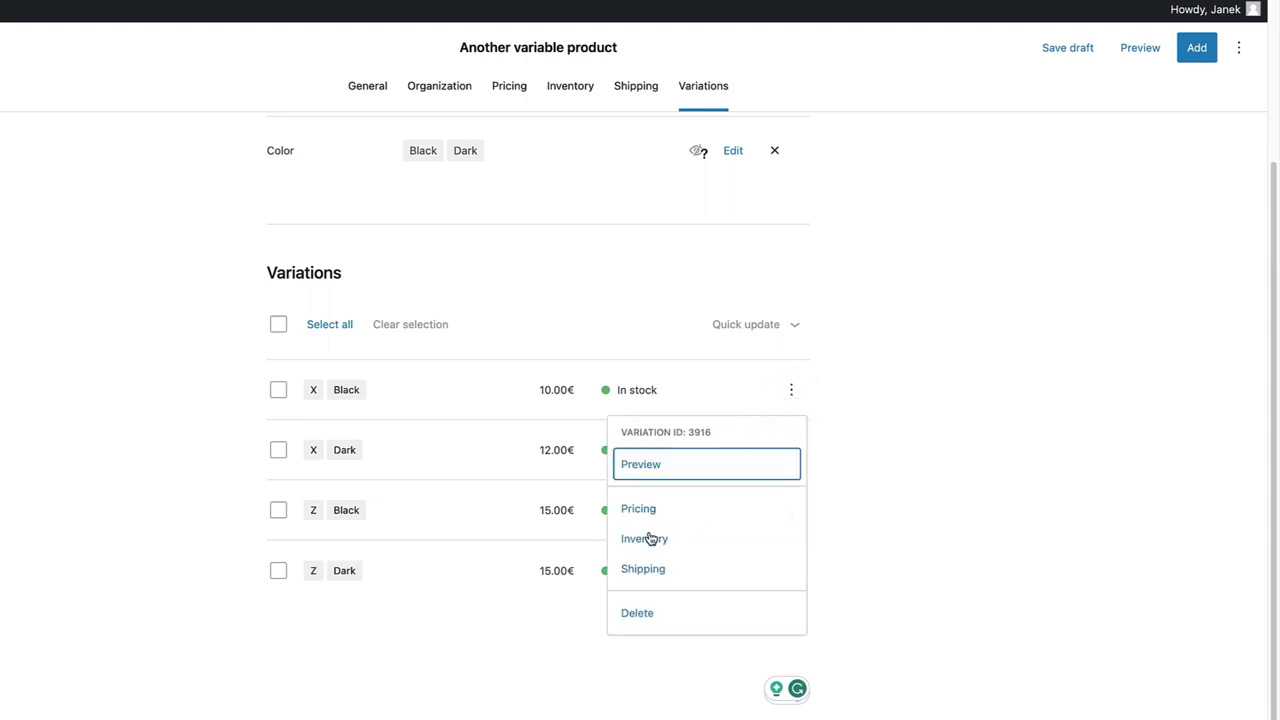
left_click(649, 541)
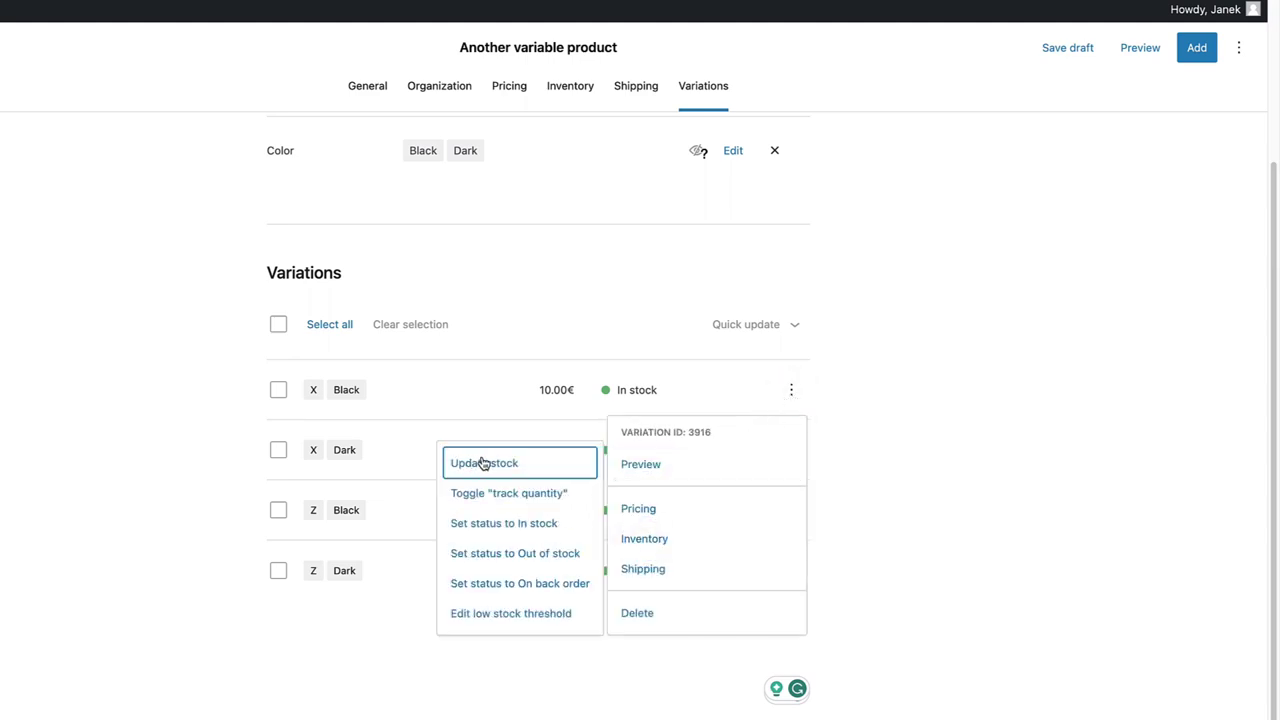
left_click(483, 462)
type("11")
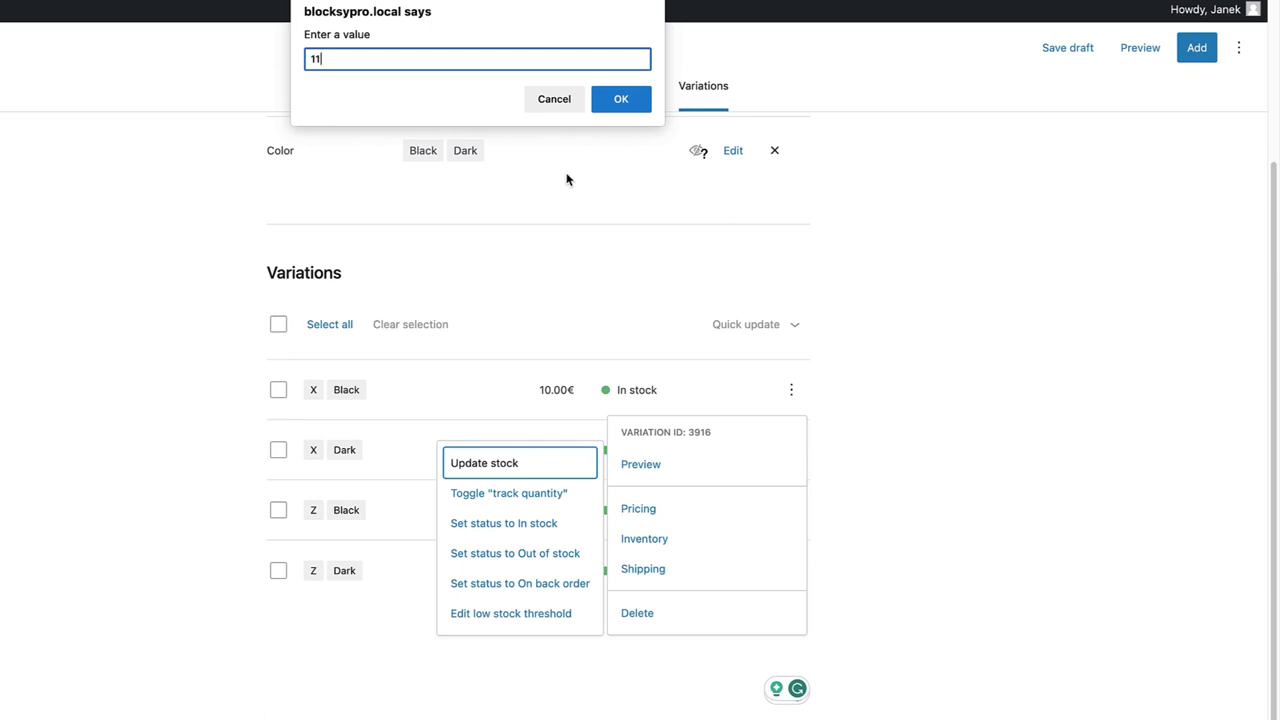
left_click(621, 99)
left_click(779, 450)
left_click(626, 598)
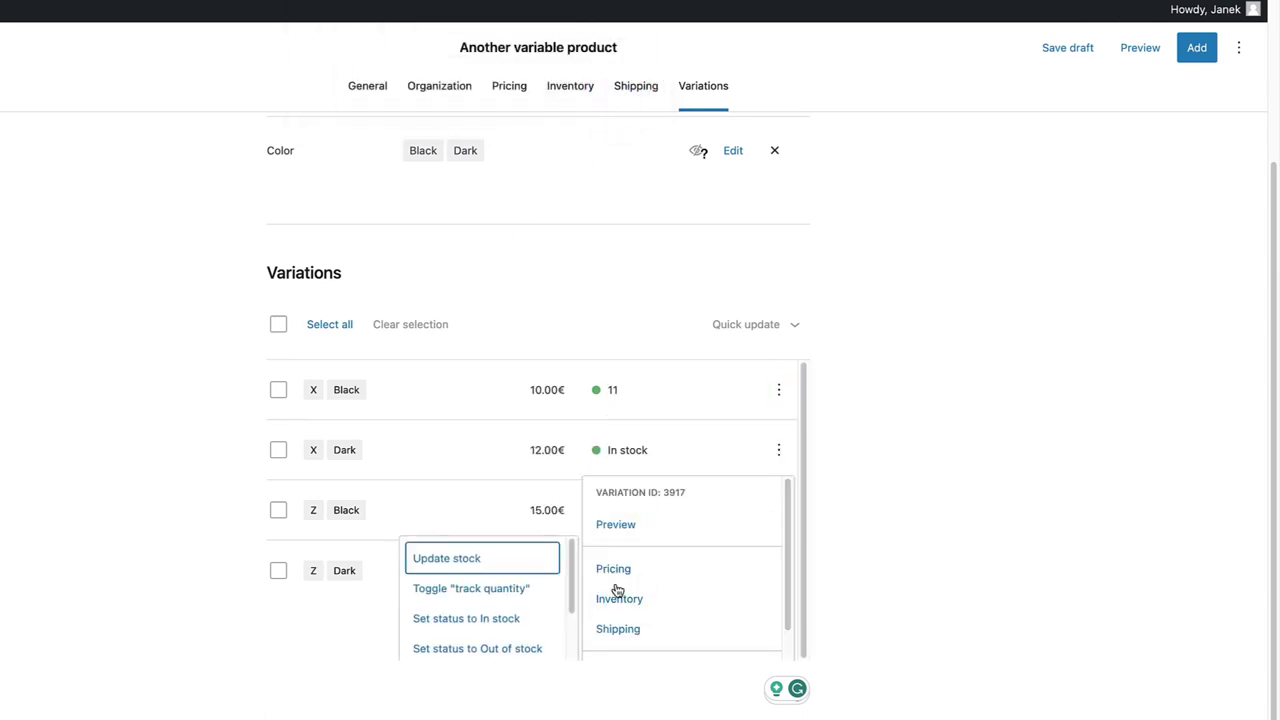
left_click(449, 561)
type("13")
left_click(626, 106)
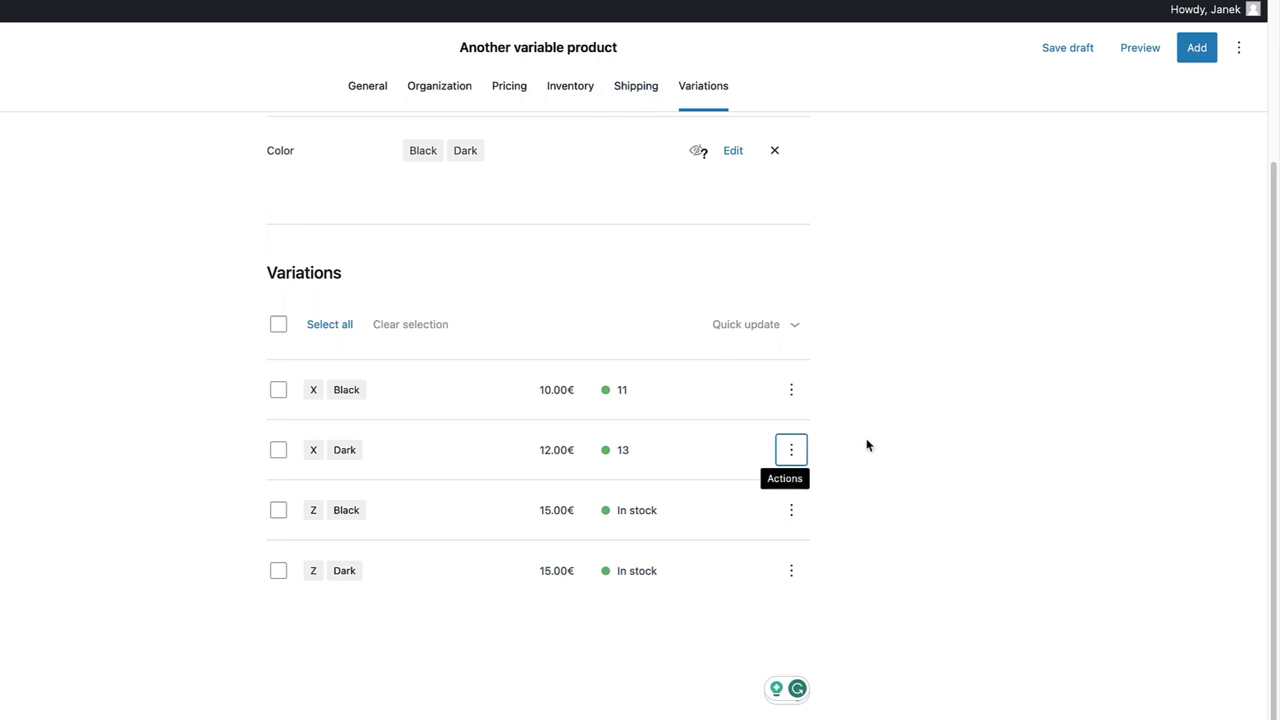
Step: Look at X Black's Shipping options, then close them without changes
left_click(928, 468)
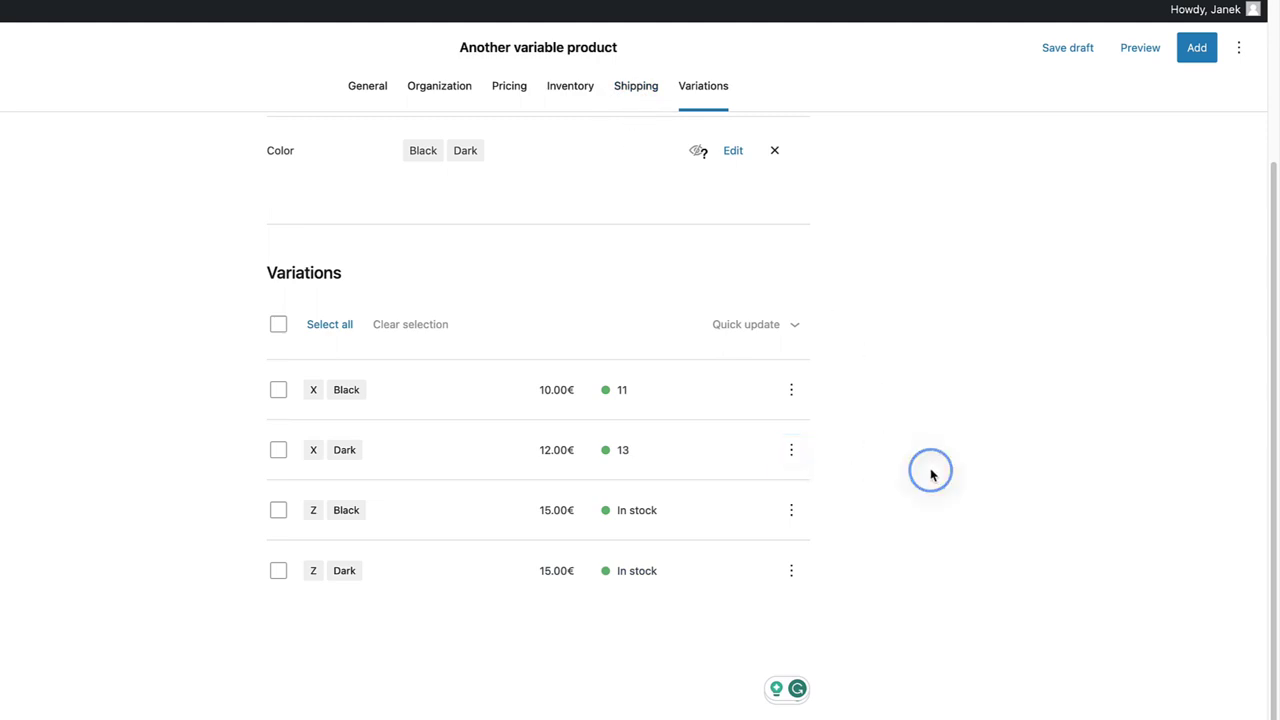
left_click(787, 395)
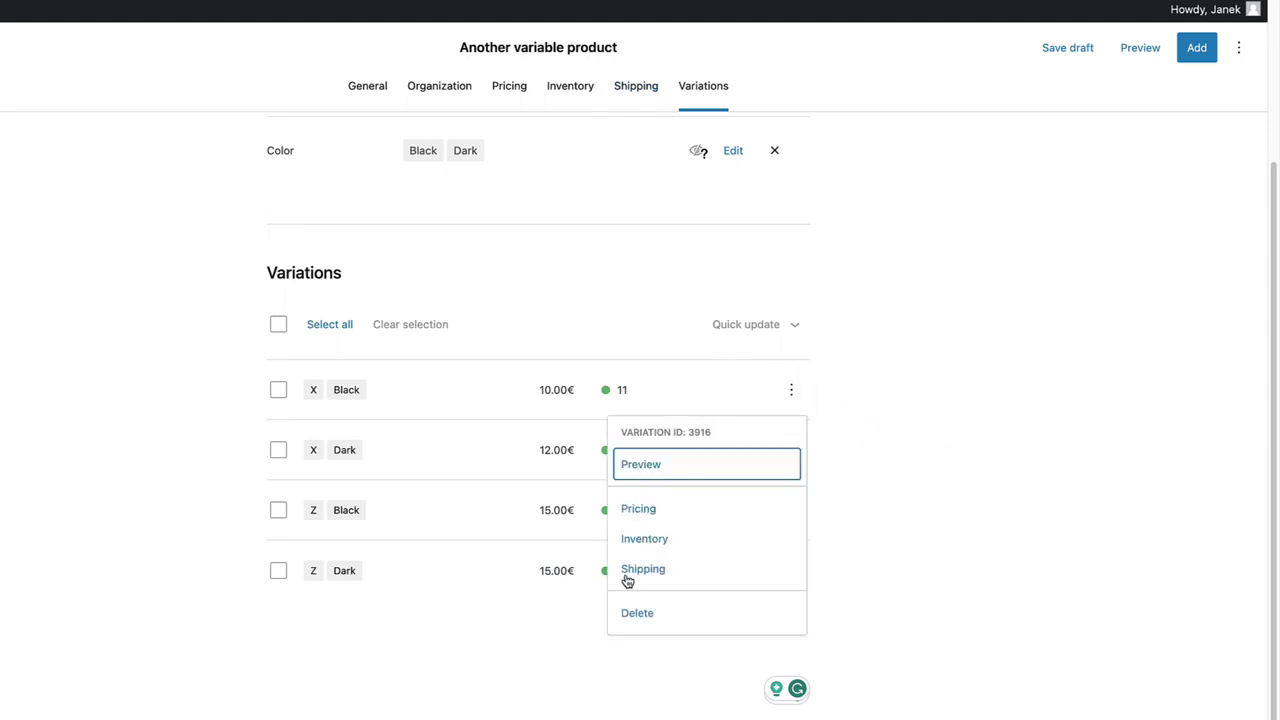
left_click(652, 575)
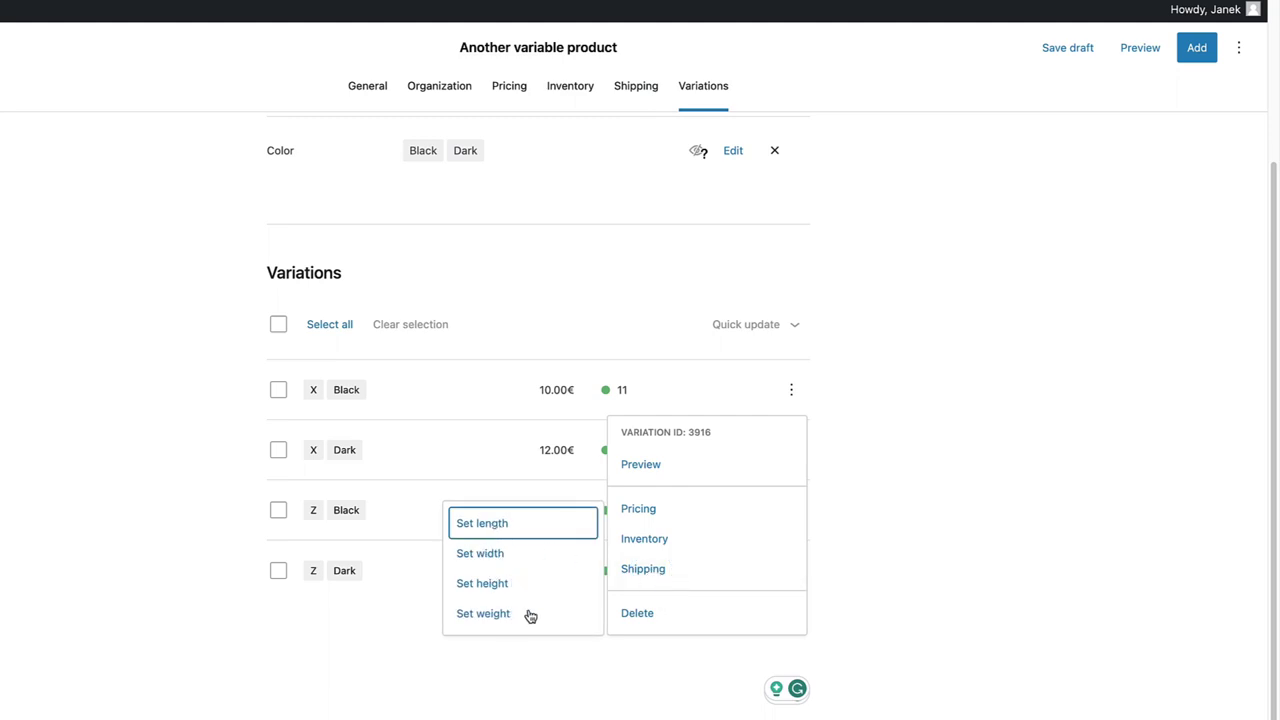
left_click(903, 484)
left_click(792, 389)
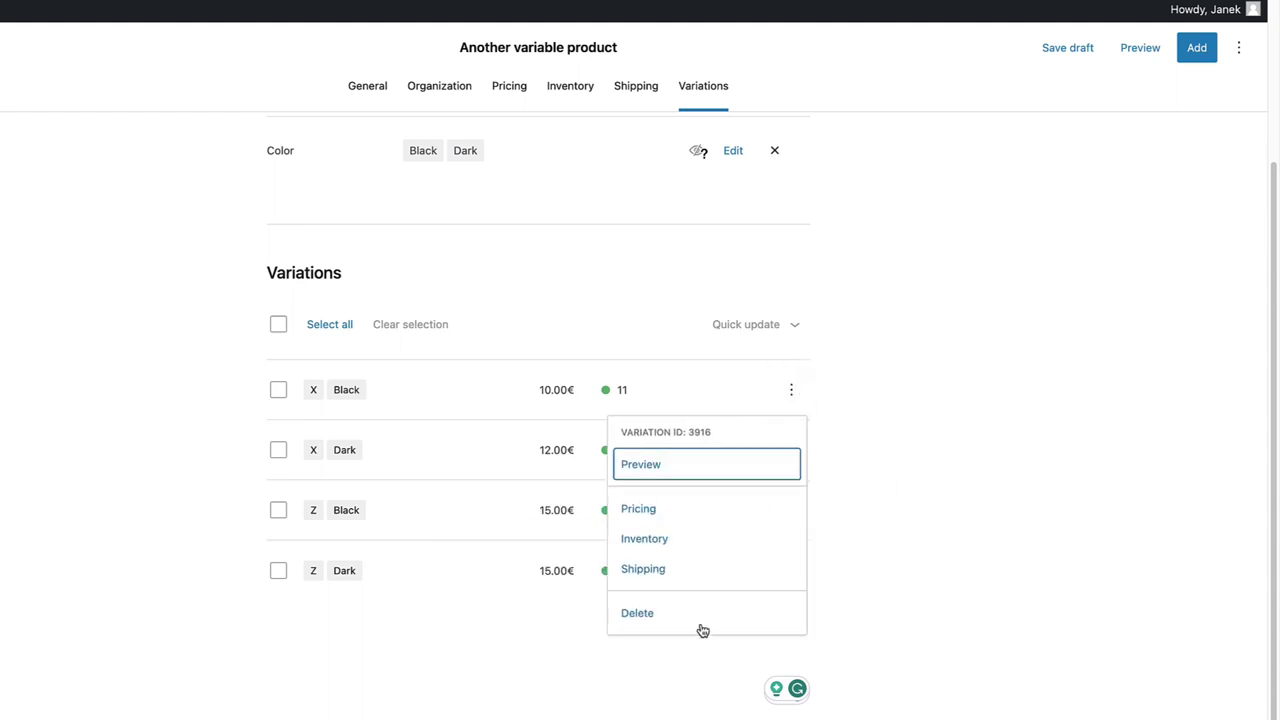
left_click(997, 551)
Step: Publish Another variable product and view its storefront page priced 10.00€–15.00€
scroll(997, 551, "up", 3)
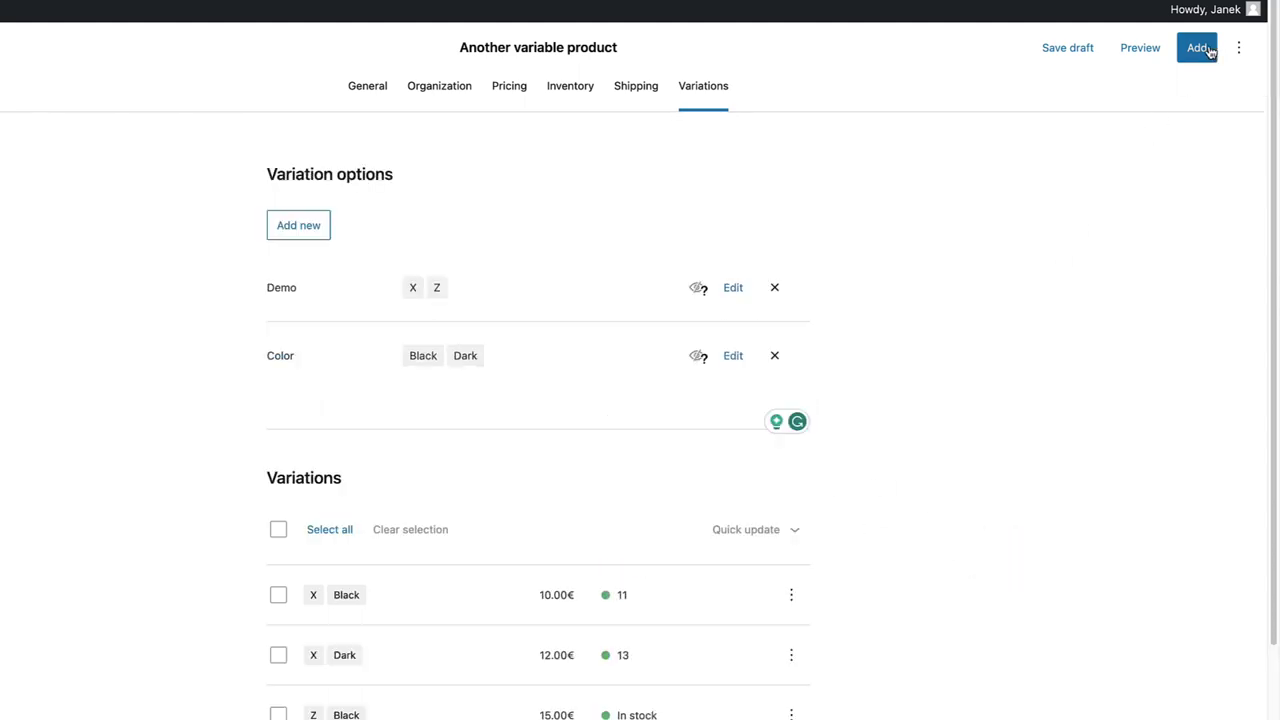
left_click(1197, 50)
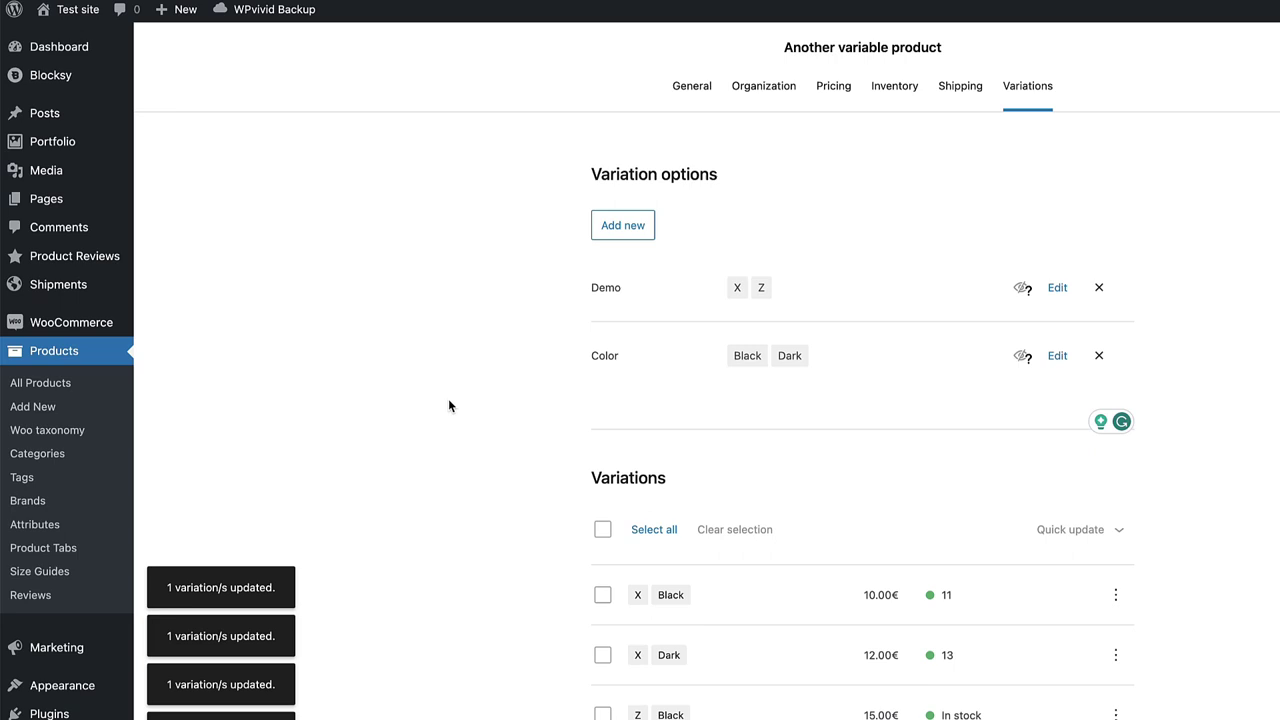
mouse_move(116, 333)
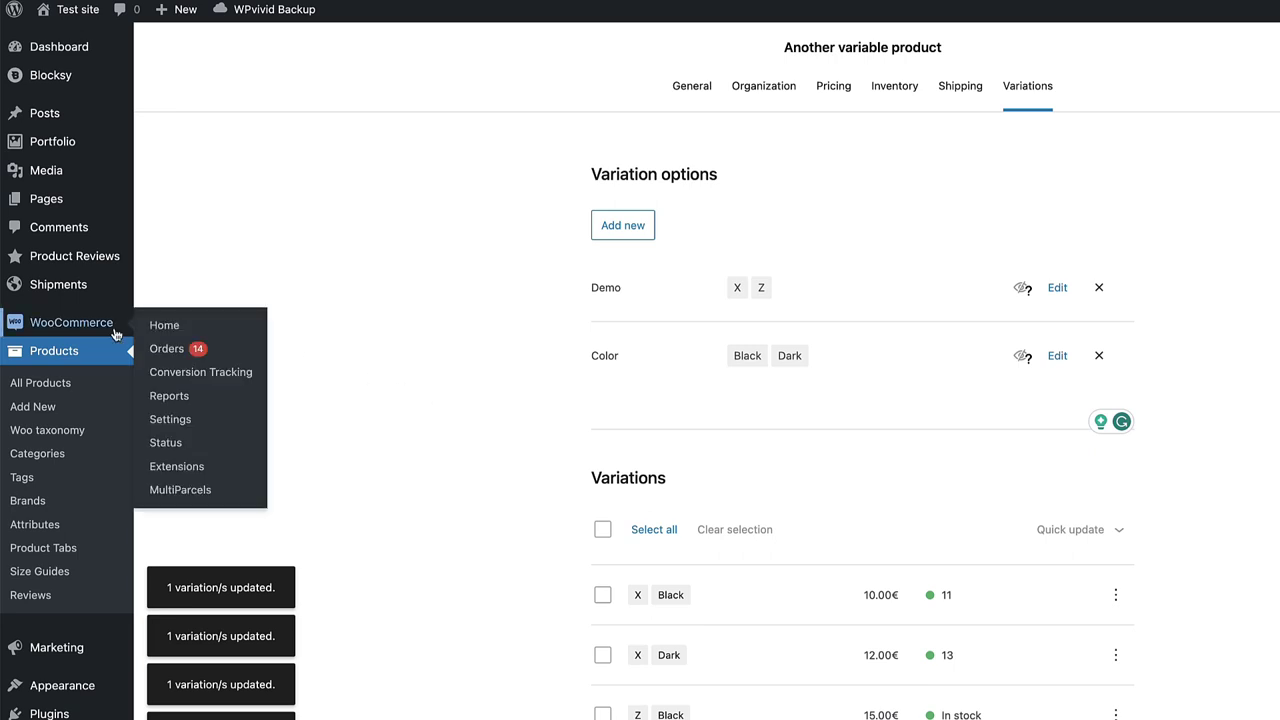
Step: Uncheck 'Try the new product editor' in WooCommerce Advanced Features settings and save
left_click(170, 419)
left_click(815, 118)
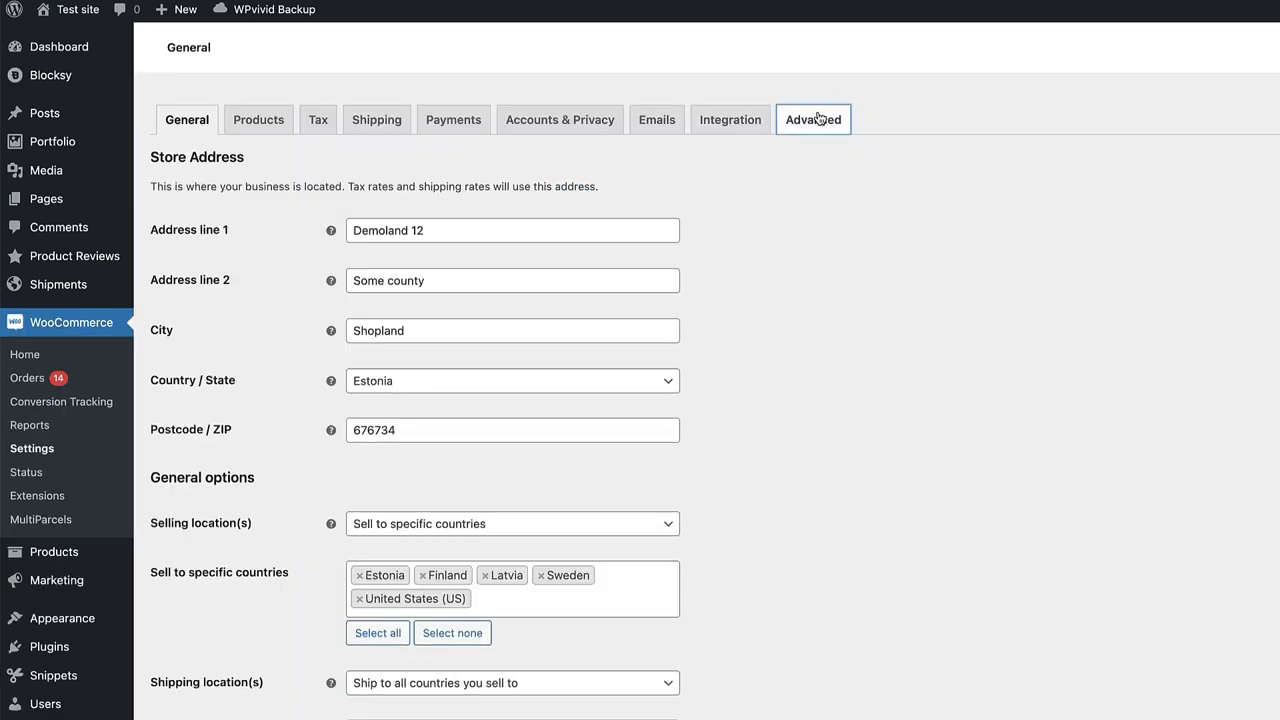
left_click(541, 150)
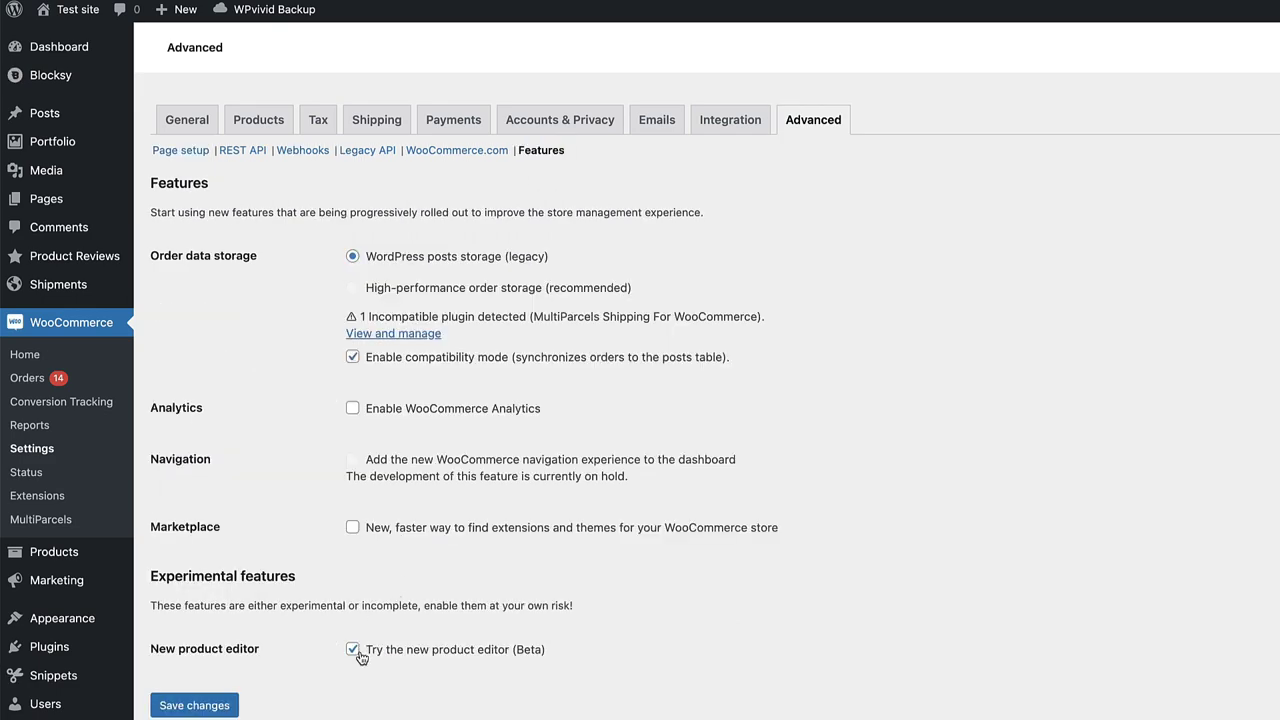
left_click(352, 649)
left_click(188, 705)
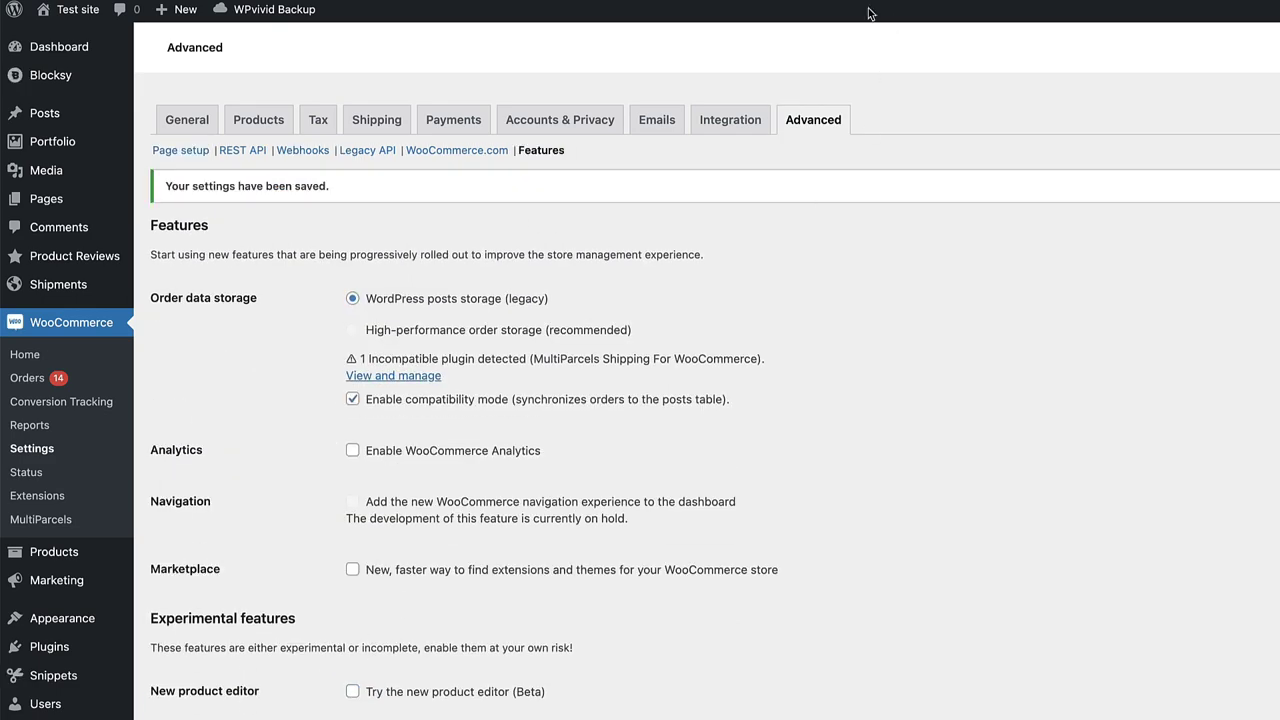
Step: Open Another variable product in the classic editor and confirm its variations and Demo/Color attributes
left_click(54, 551)
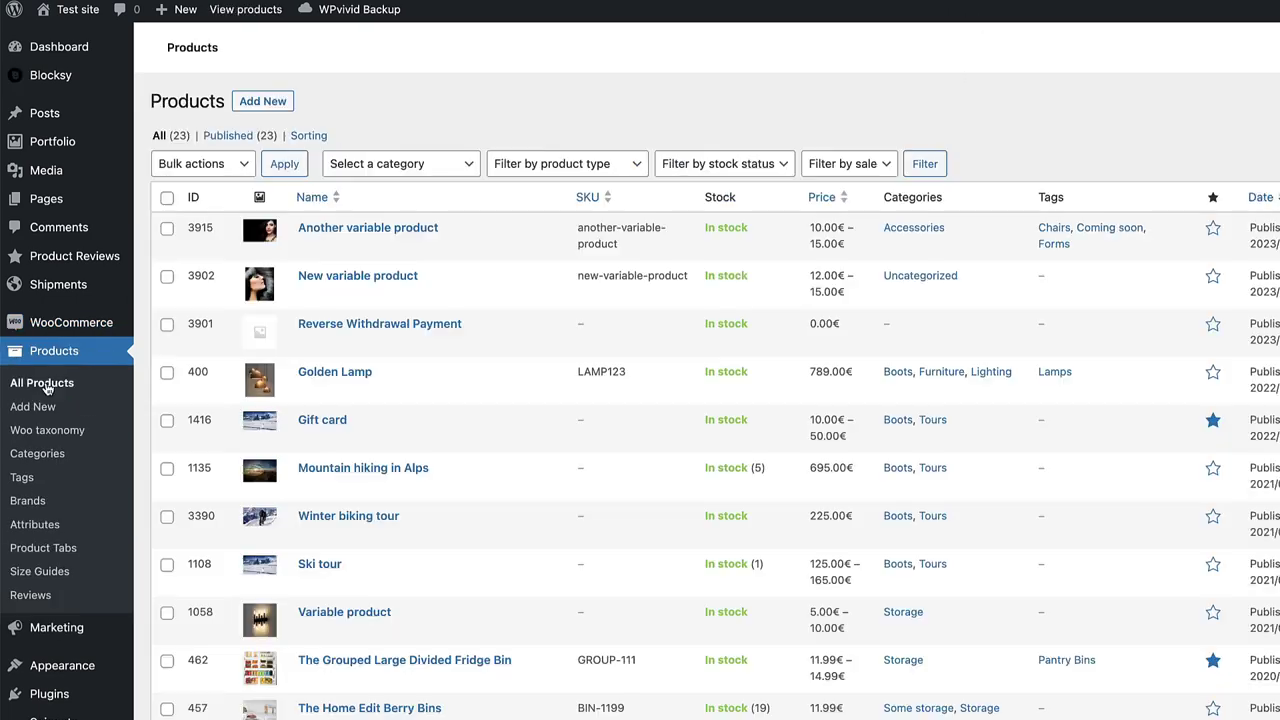
left_click(400, 230)
scroll(915, 446, "down", 5)
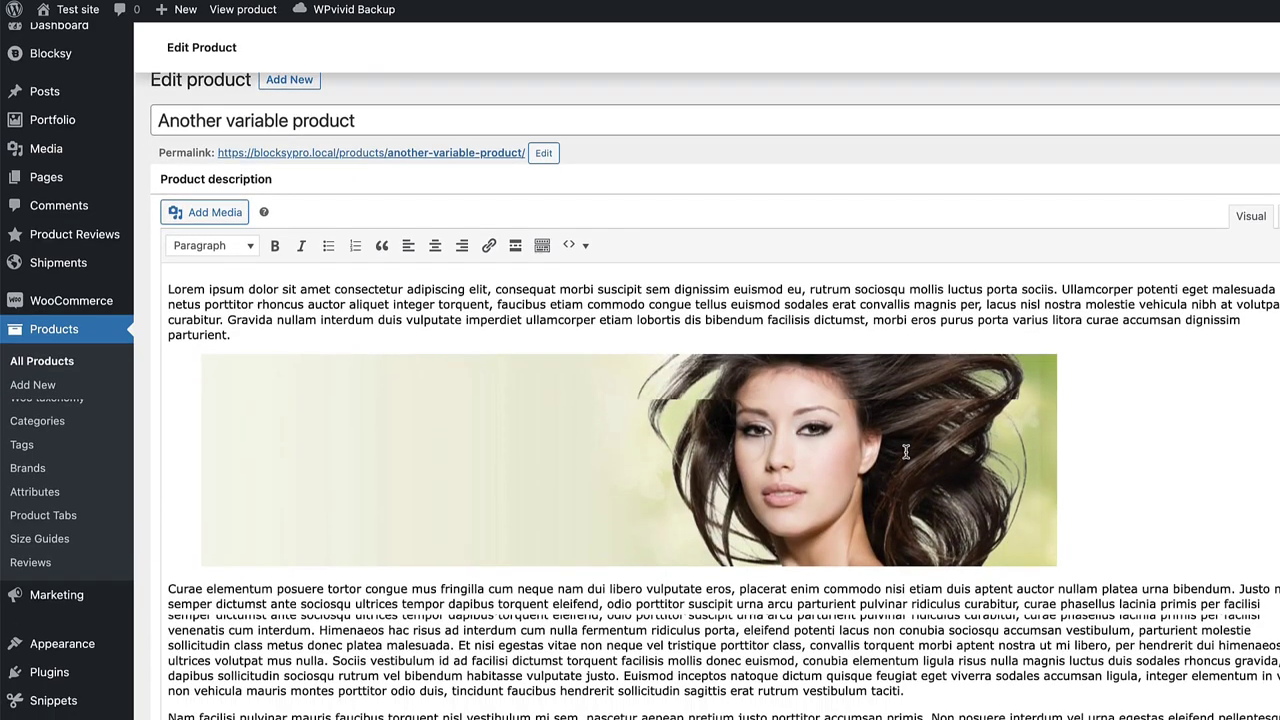
scroll(930, 455, "down", 4)
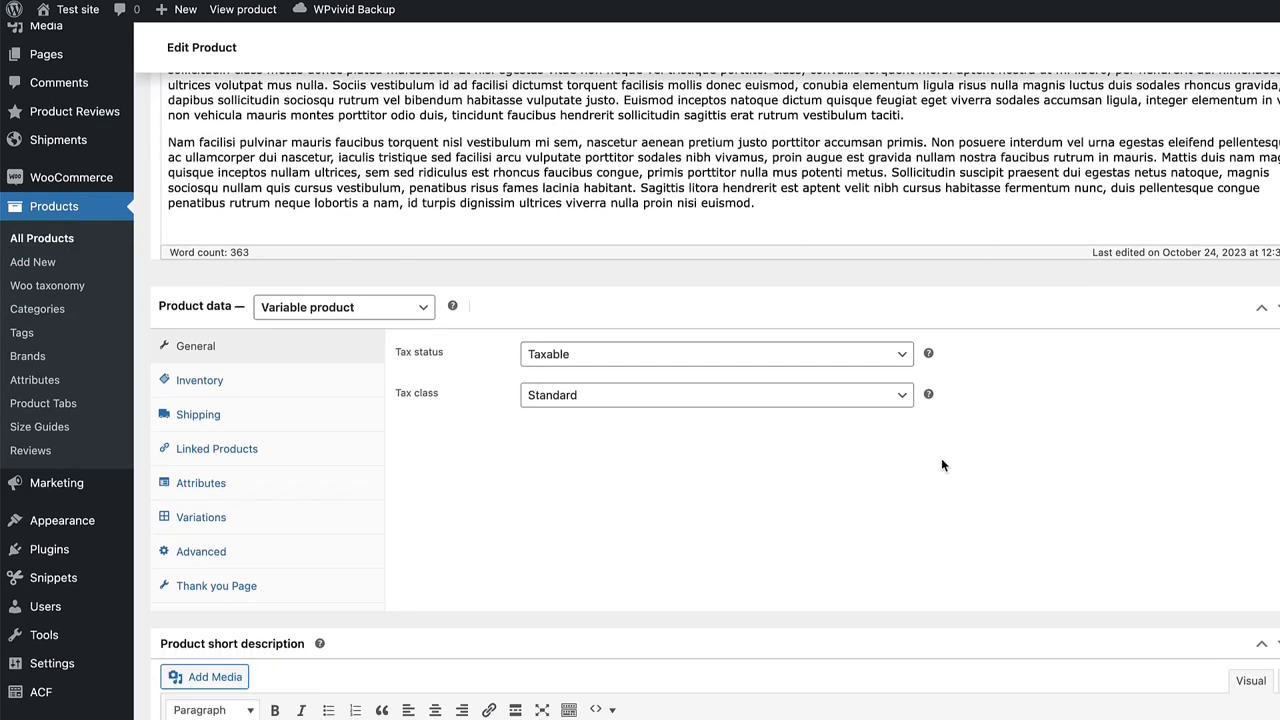
left_click(205, 517)
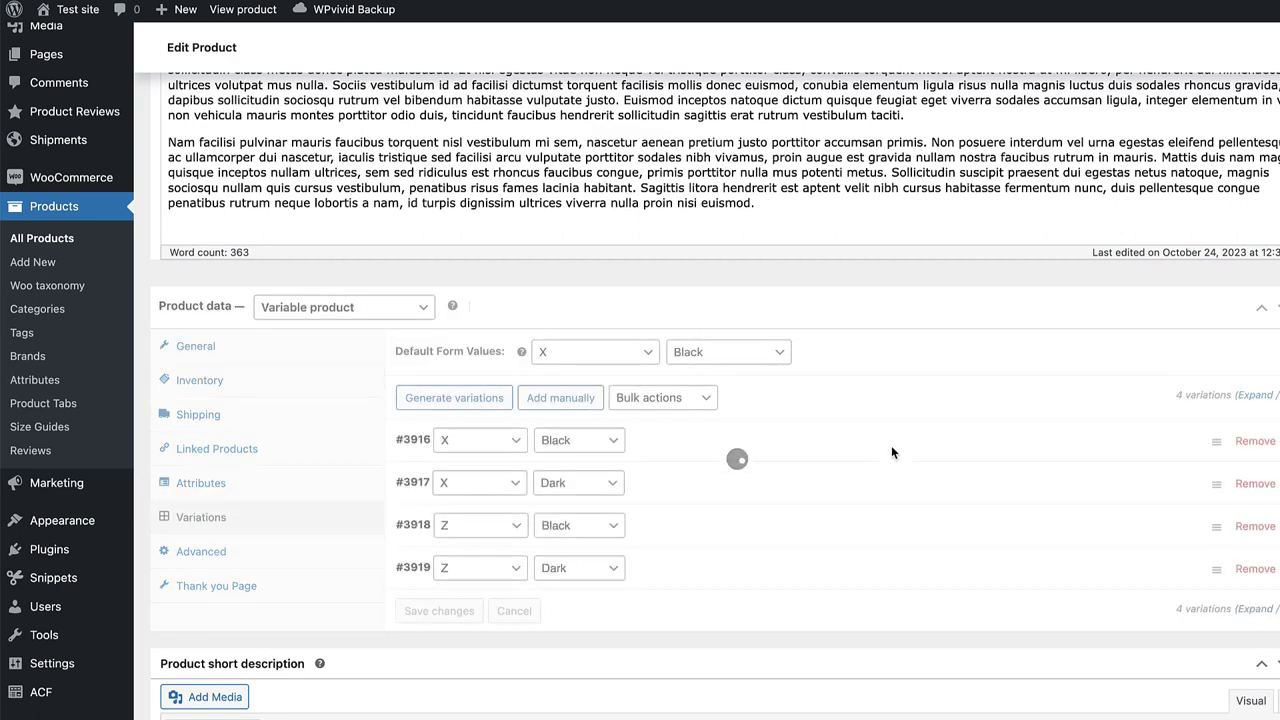
scroll(948, 400, "down", 1)
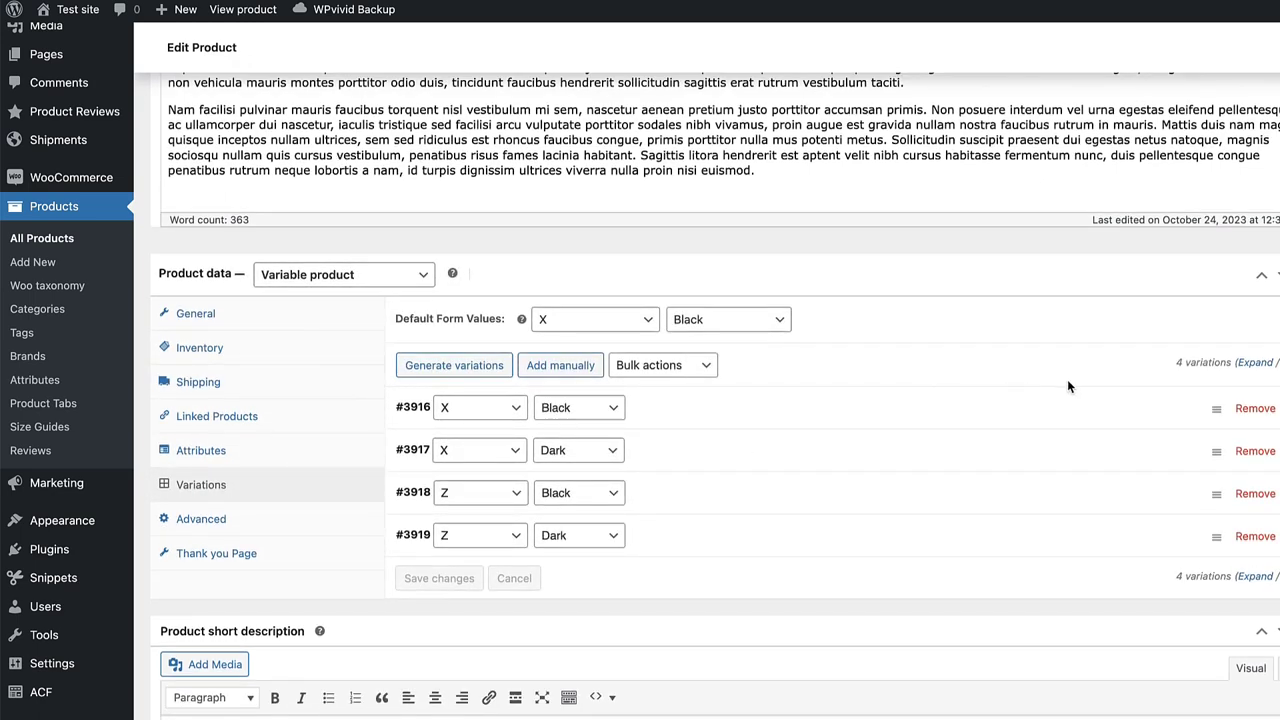
left_click(965, 401)
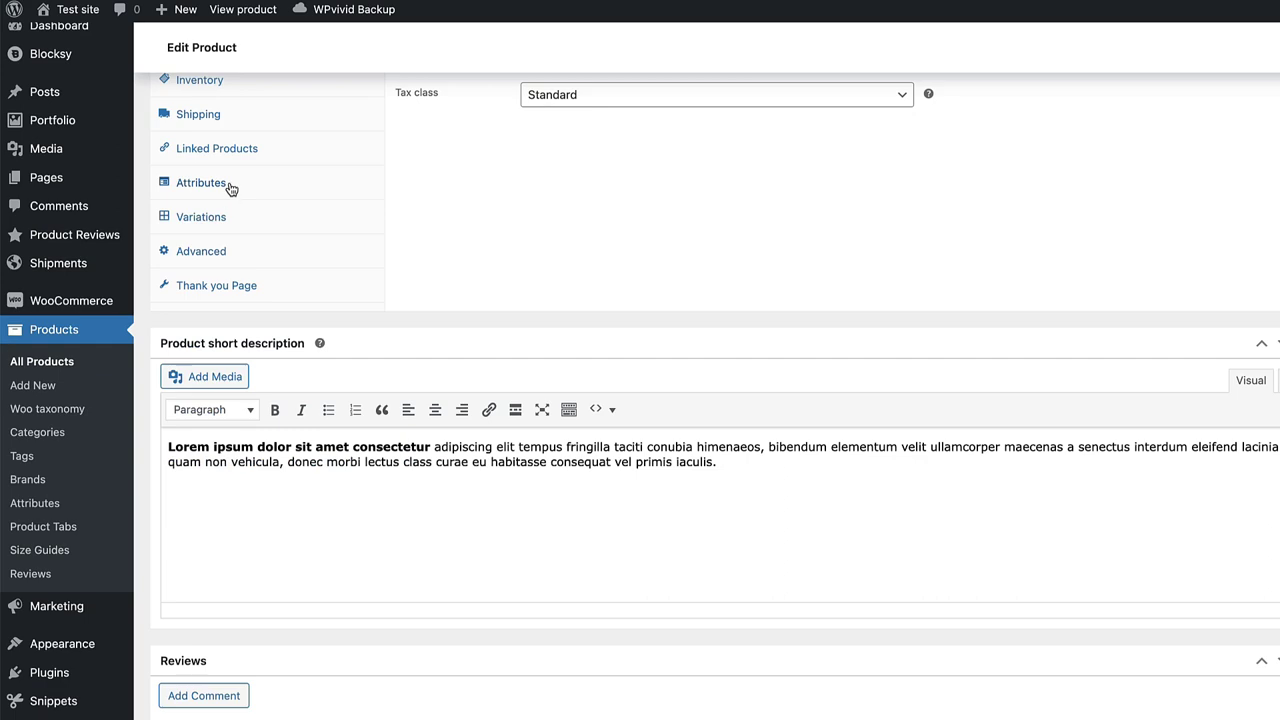
left_click(229, 189)
scroll(610, 495, "up", 5)
scroll(610, 495, "up", 1)
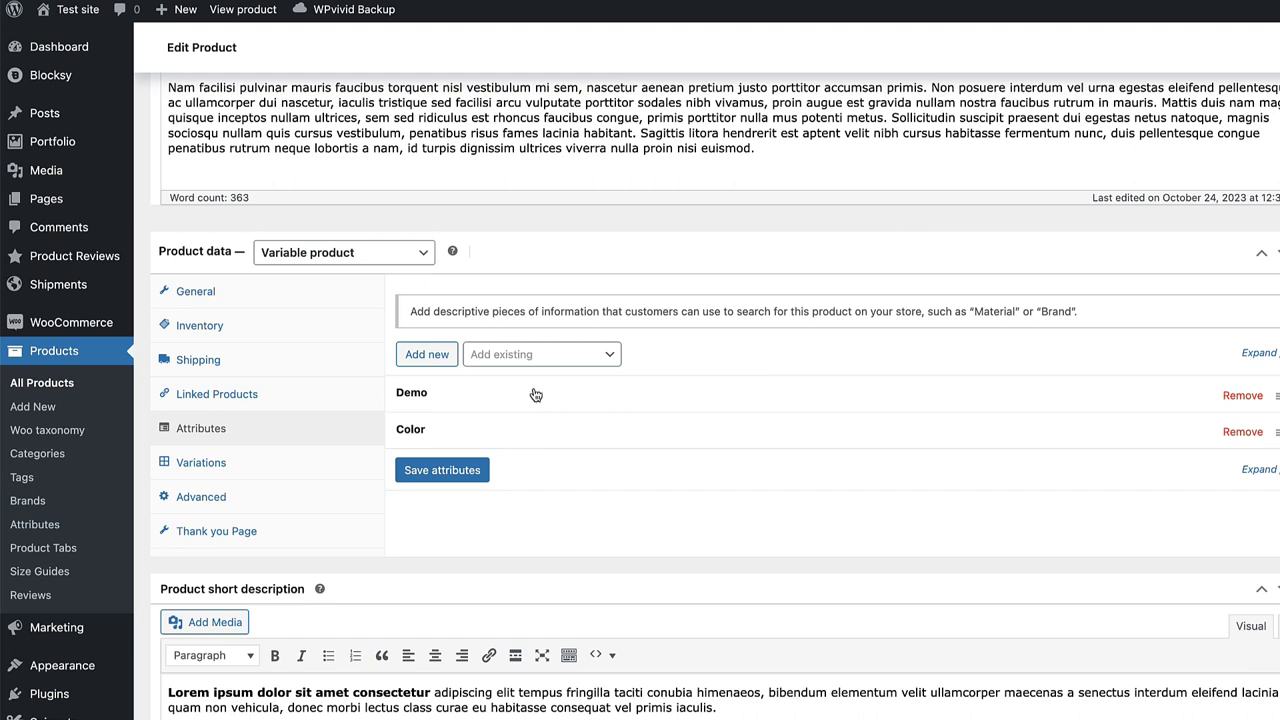
left_click(22, 530)
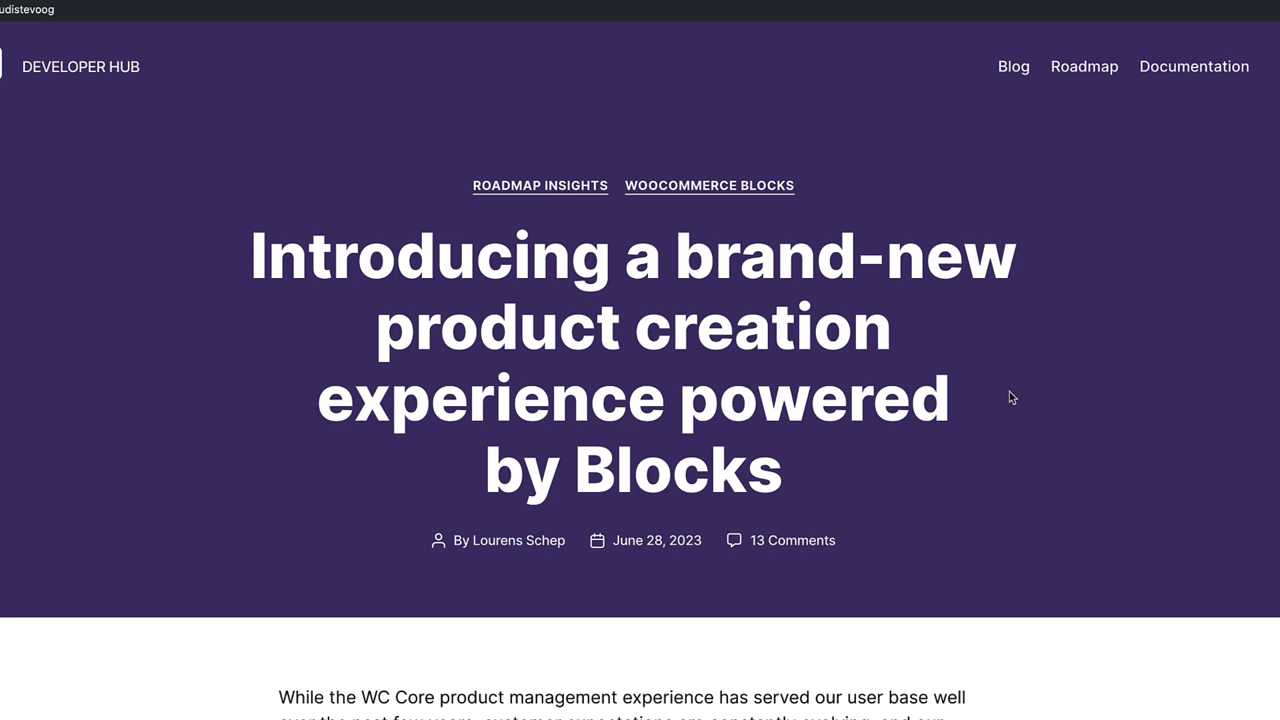
Step: Scroll through the Developer Hub article down to its Extending the Form section
scroll(1122, 391, "down", 3)
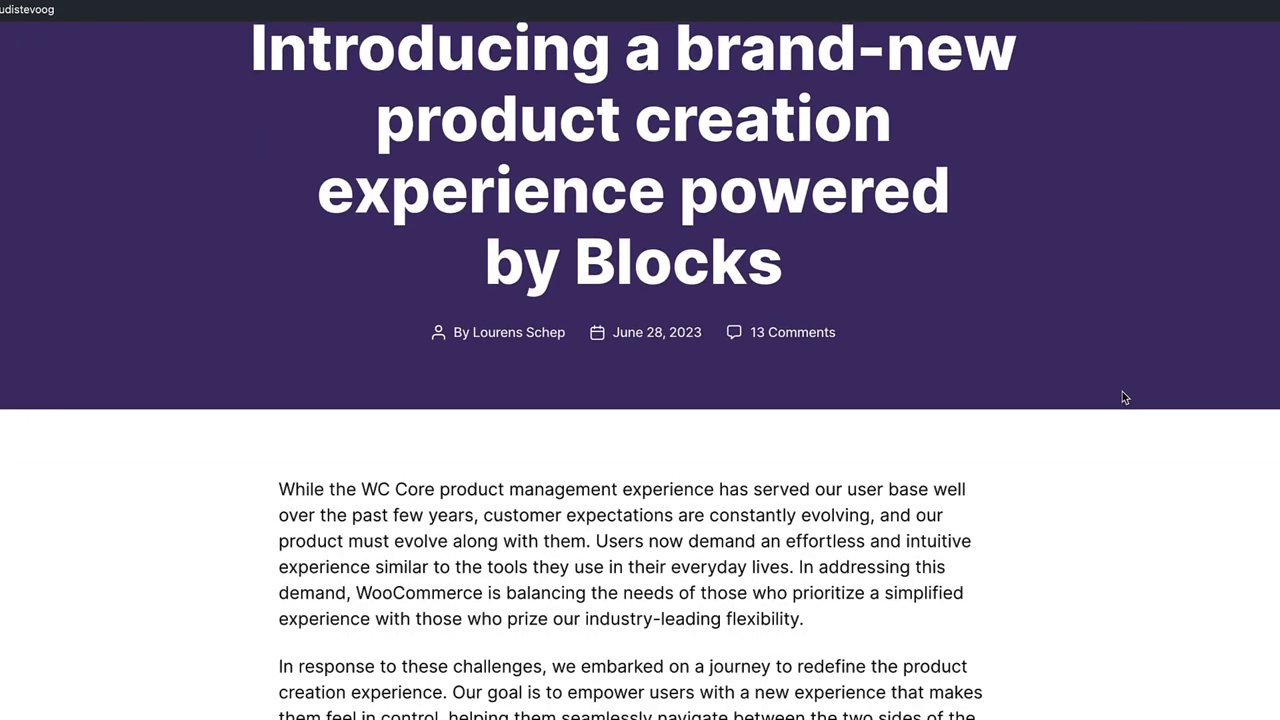
scroll(1122, 391, "down", 1)
scroll(1122, 395, "down", 9)
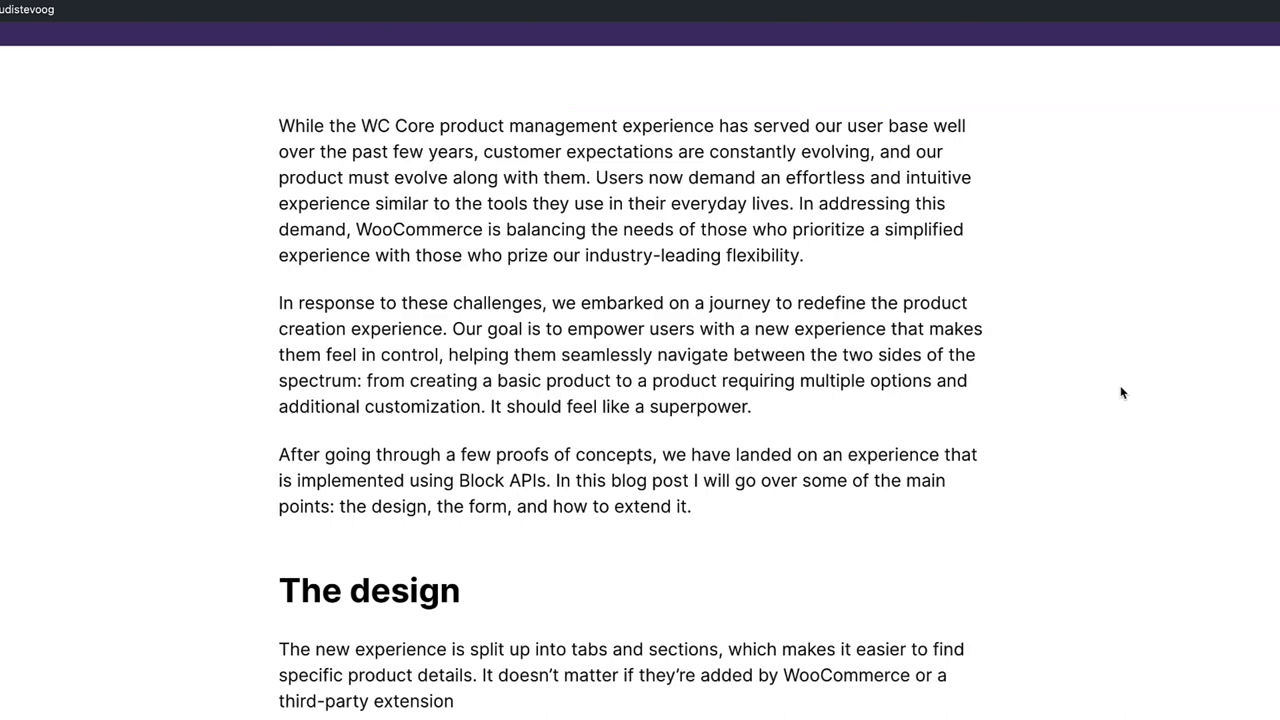
scroll(1122, 391, "down", 6)
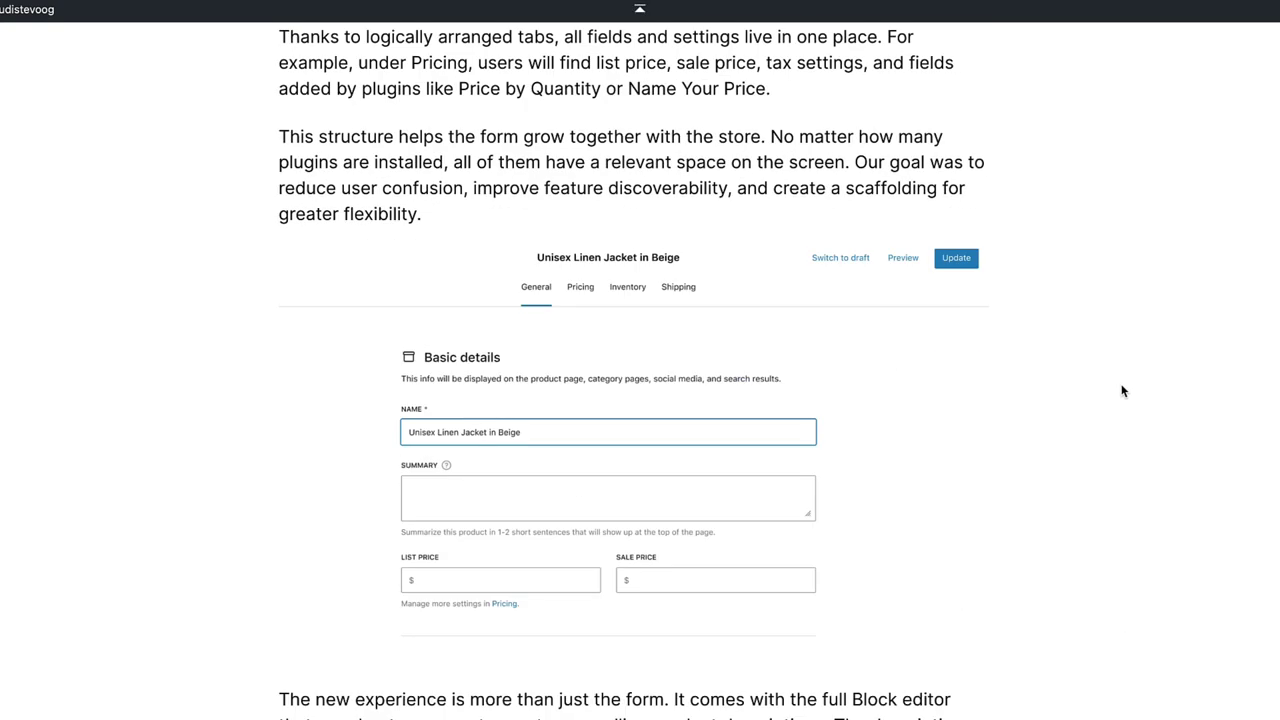
scroll(1121, 389, "down", 1)
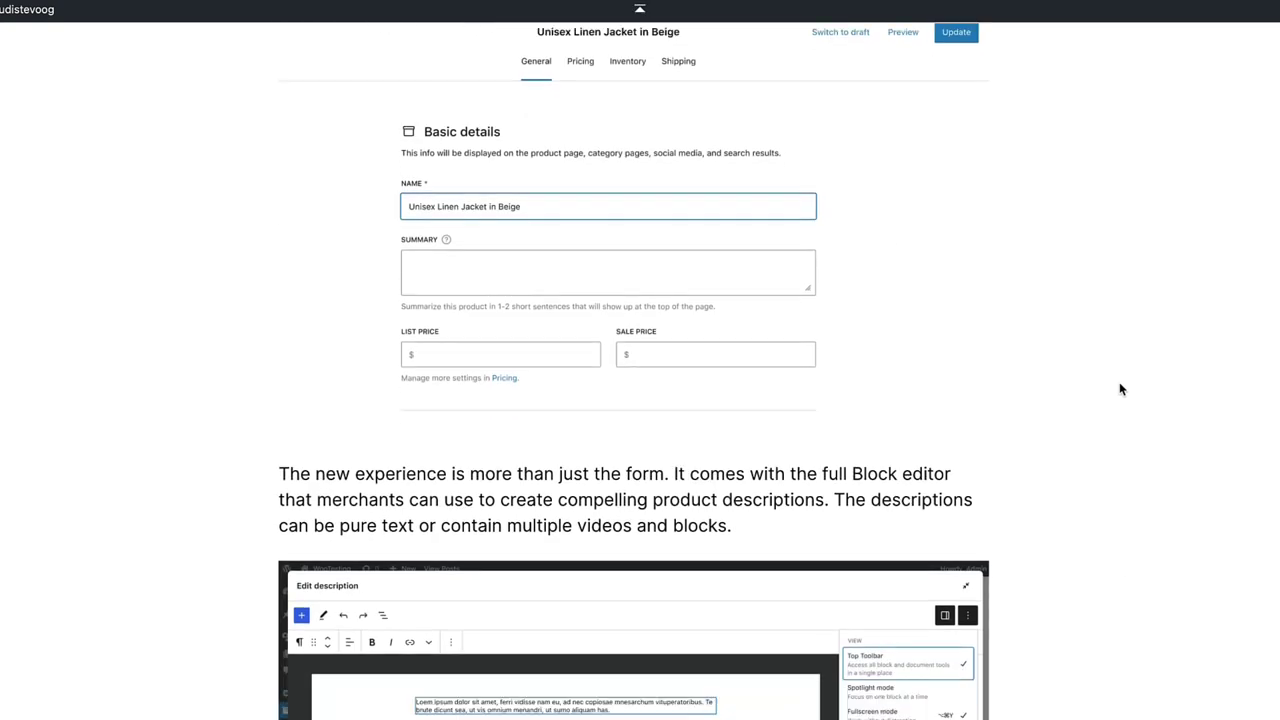
scroll(1120, 389, "down", 5)
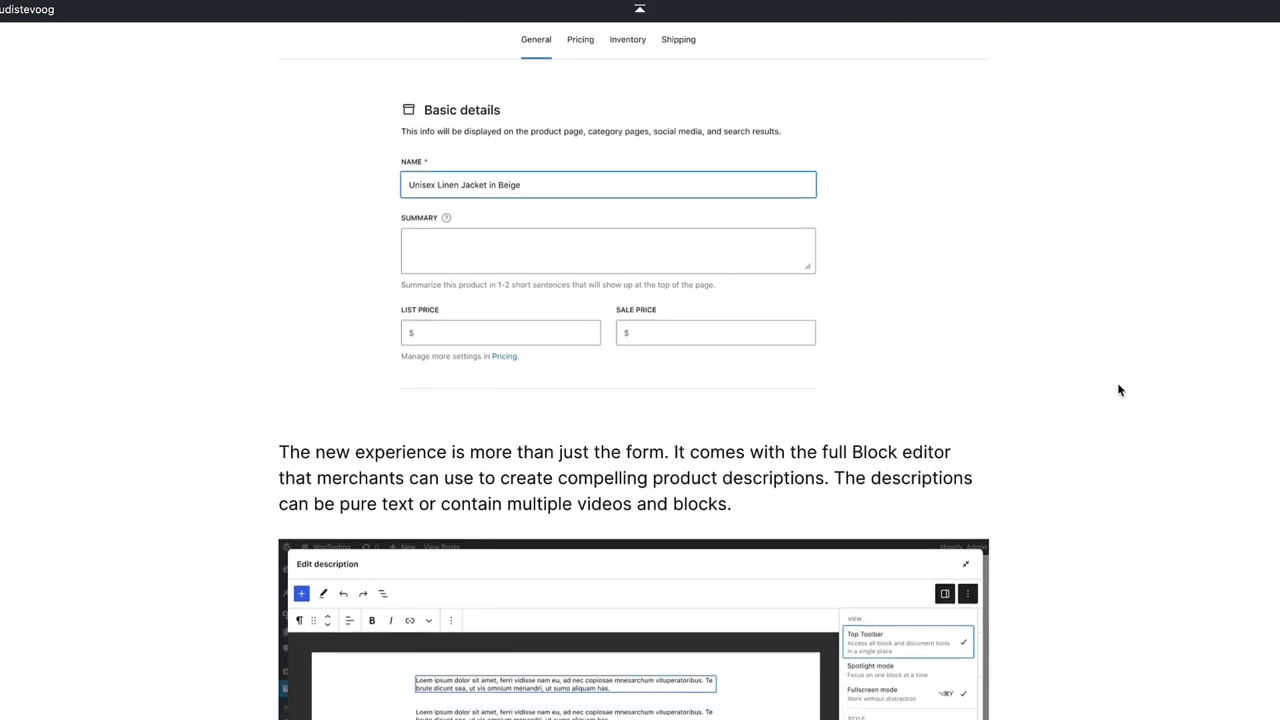
scroll(1117, 389, "down", 5)
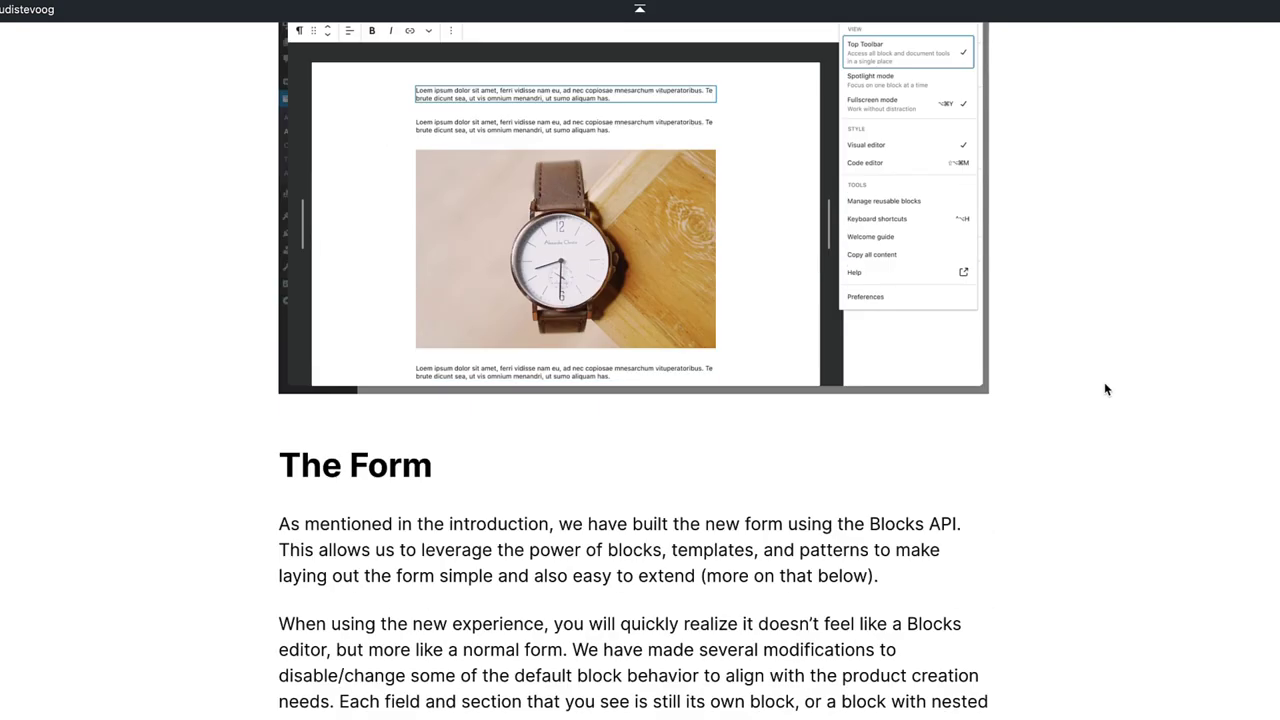
scroll(1104, 389, "down", 6)
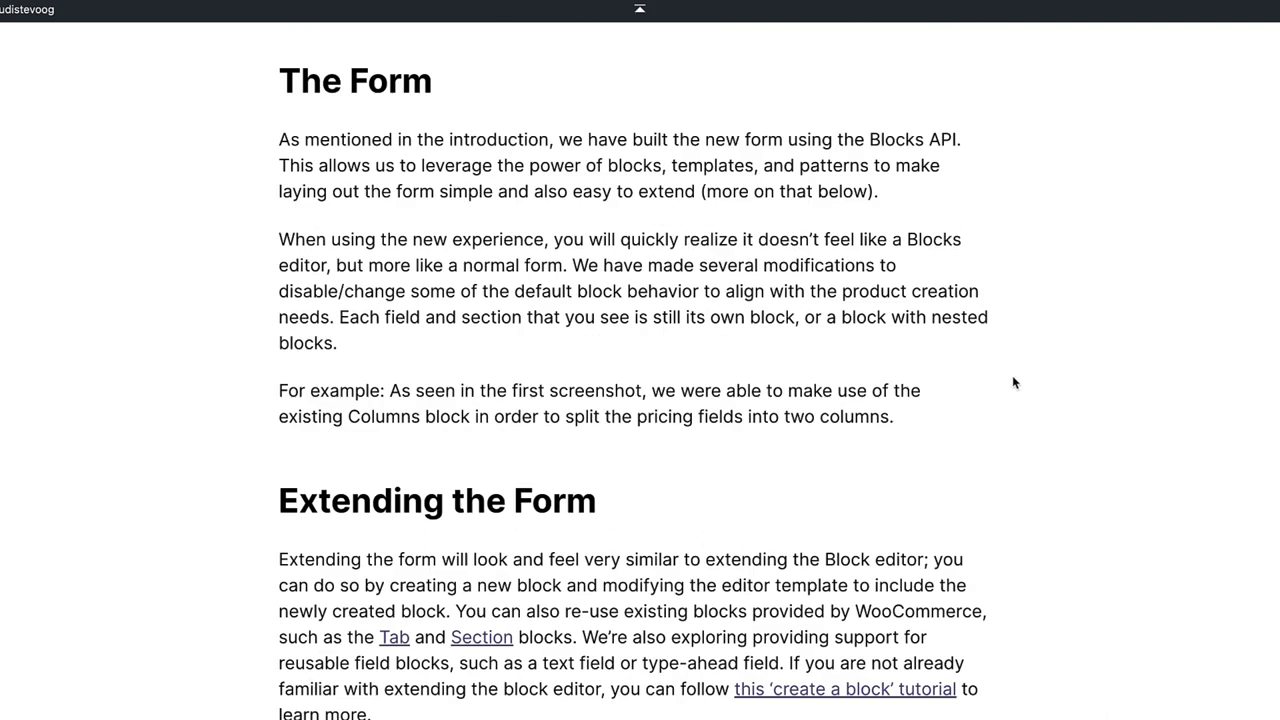
scroll(1012, 383, "down", 5)
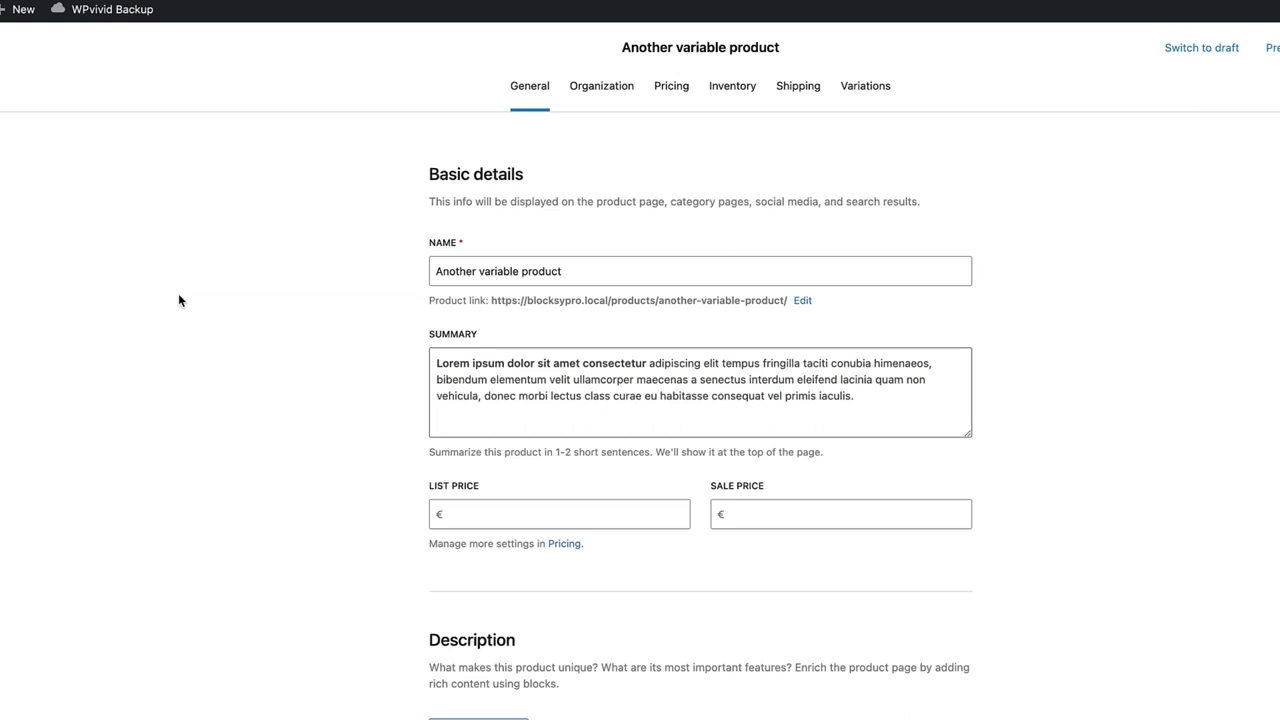